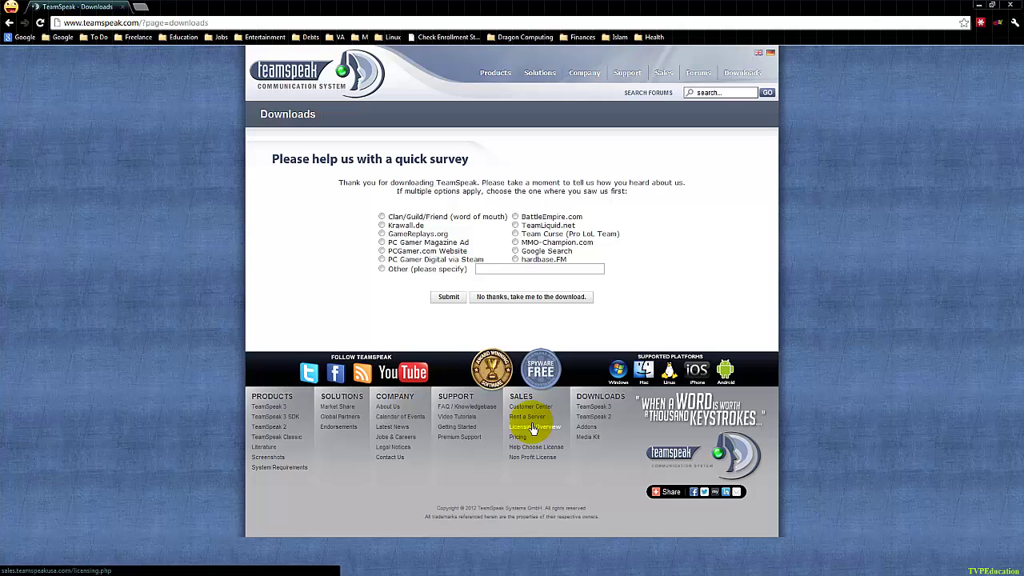
# Skip the download survey, accept the licence and choose to install for everyone.
pyautogui.click(547, 297)
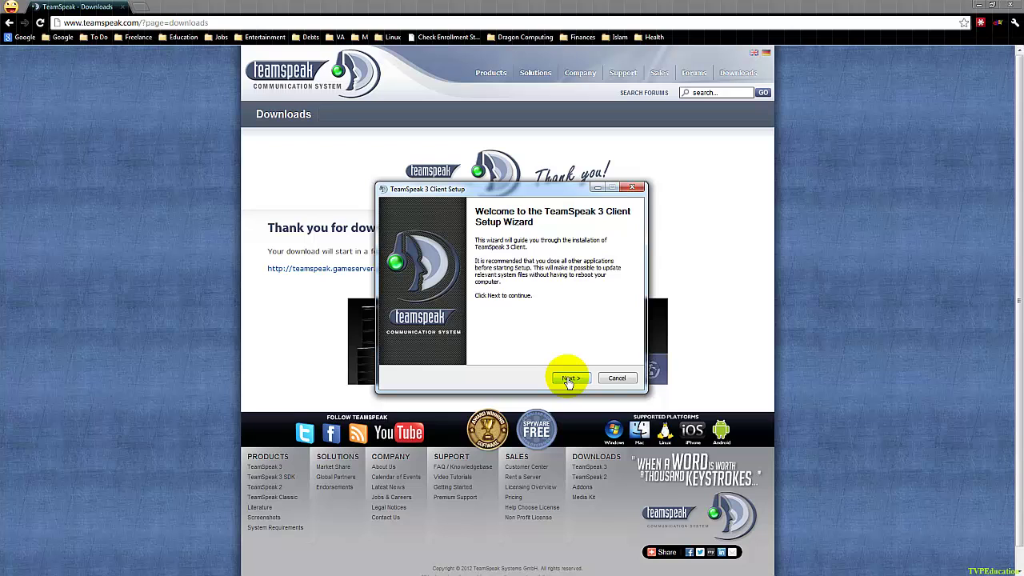
pyautogui.click(568, 377)
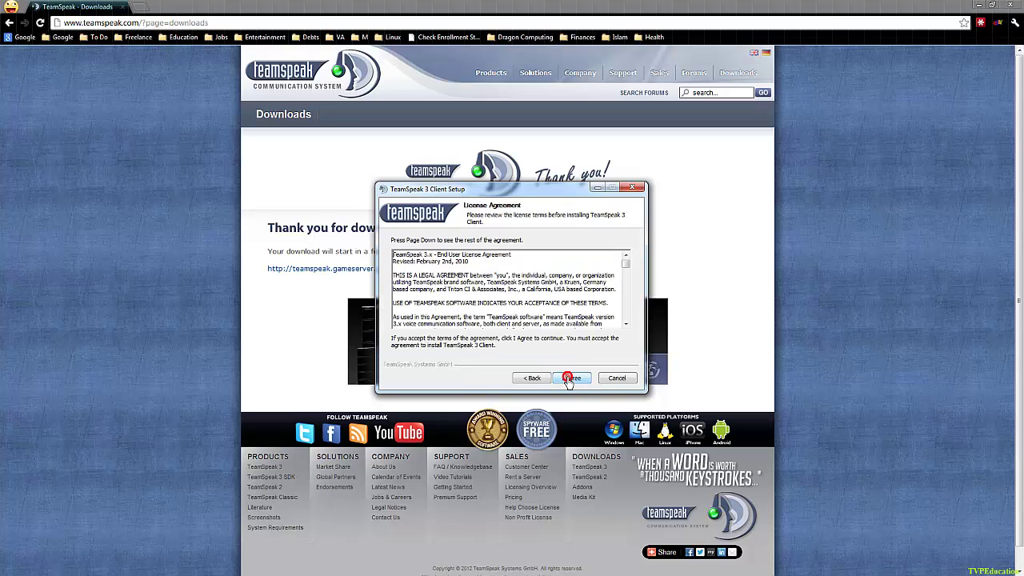
pyautogui.click(568, 378)
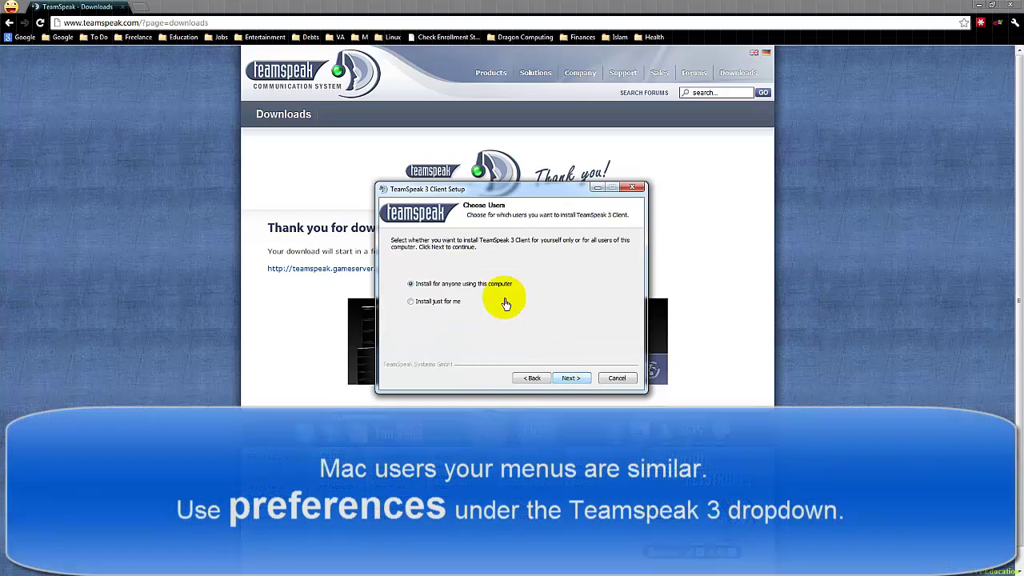
pyautogui.click(570, 379)
# Keep the default install and configuration folders, finish installing, and close the browser.
pyautogui.click(571, 379)
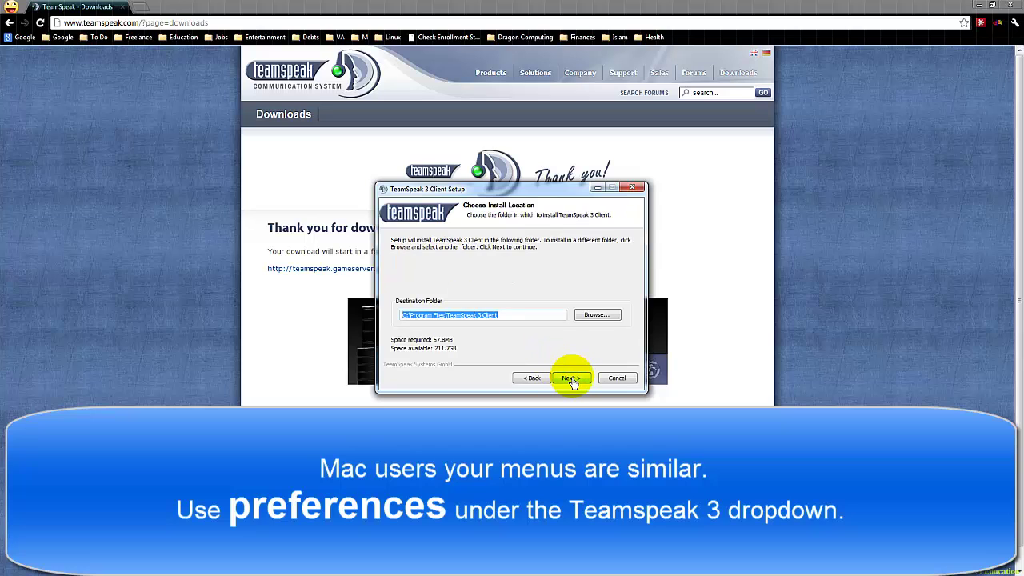
pyautogui.click(573, 381)
pyautogui.click(571, 379)
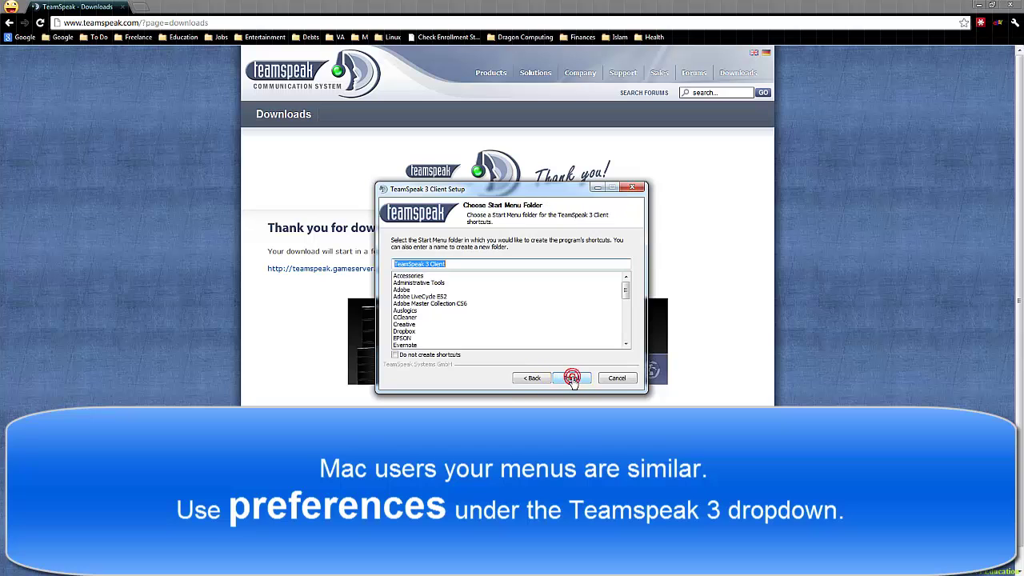
pyautogui.click(571, 379)
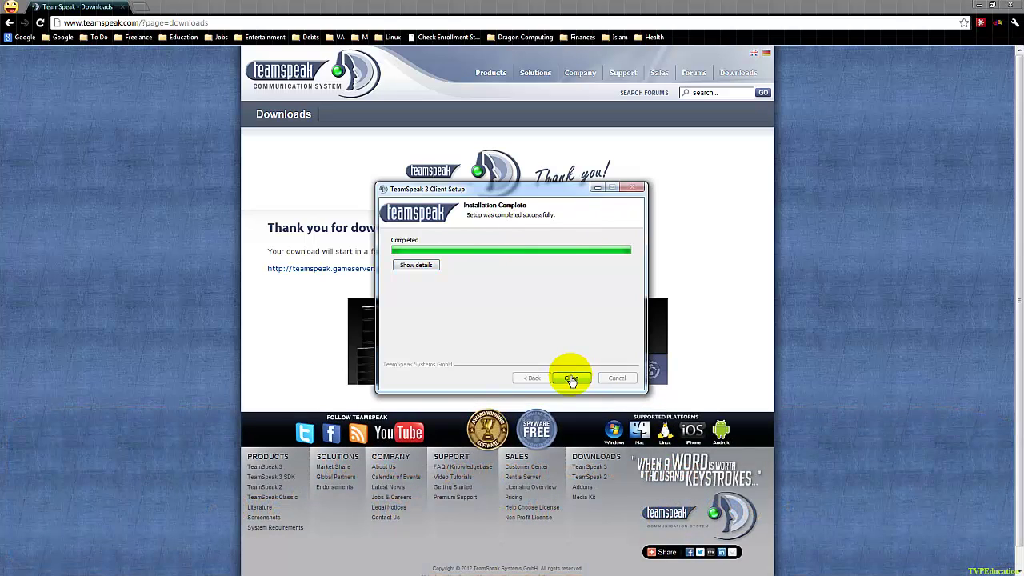
pyautogui.click(571, 379)
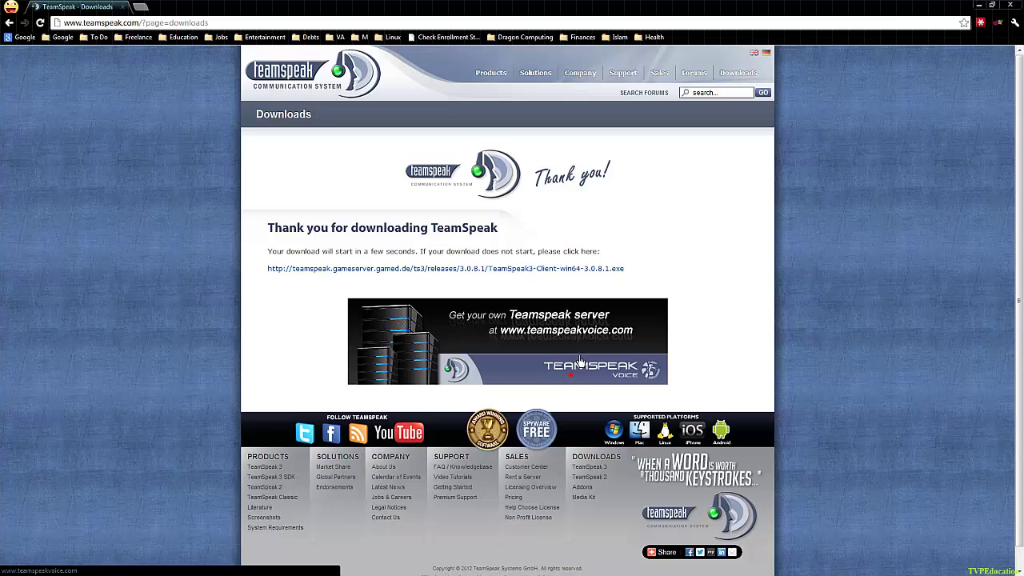
pyautogui.click(1013, 7)
# Launch the TeamSpeak 3 client from the desktop and set your own nickname.
pyautogui.moveTo(18, 20); pyautogui.dragTo(449, 200)
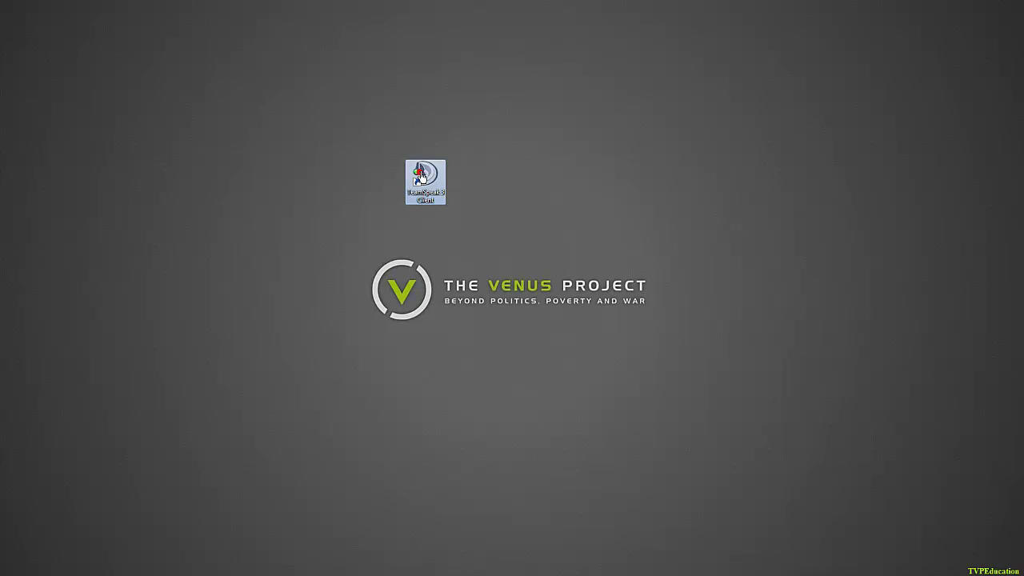
pyautogui.doubleClick(422, 176)
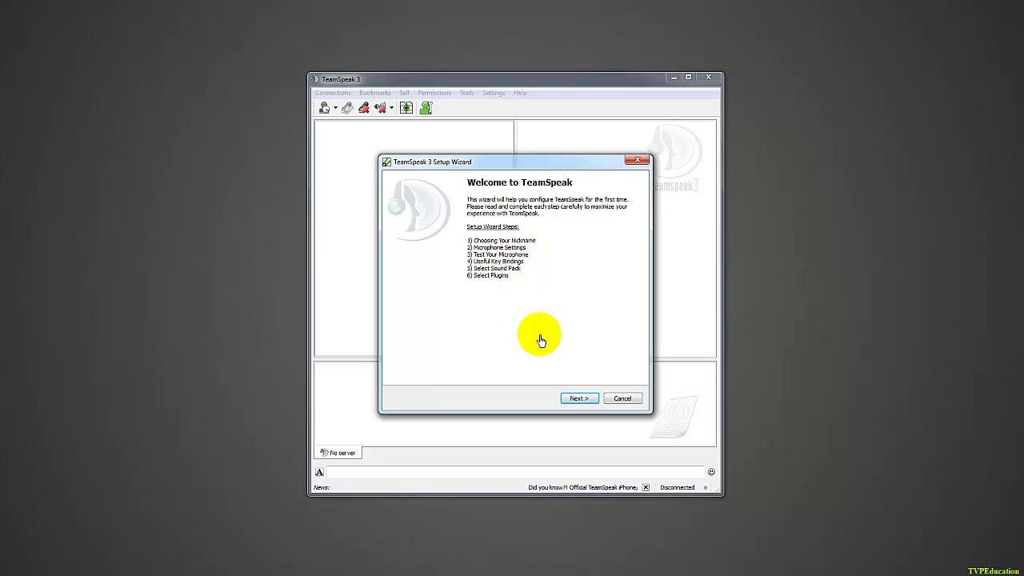
pyautogui.click(579, 398)
pyautogui.click(583, 398)
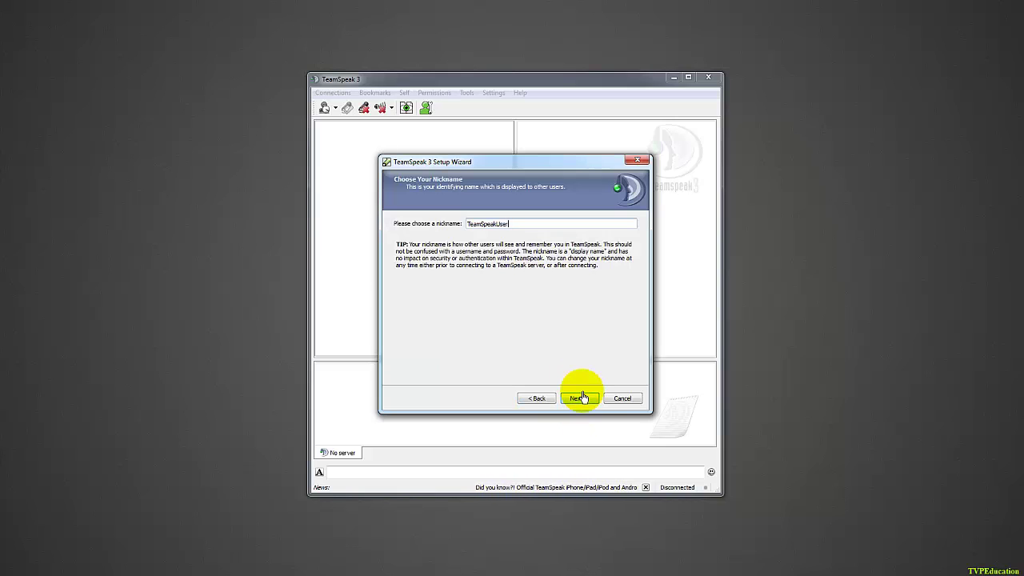
pyautogui.press('BackSpace')
pyautogui.press('BackSpace')
pyautogui.press('BackSpace')
pyautogui.press('BackSpace')
pyautogui.write('S')
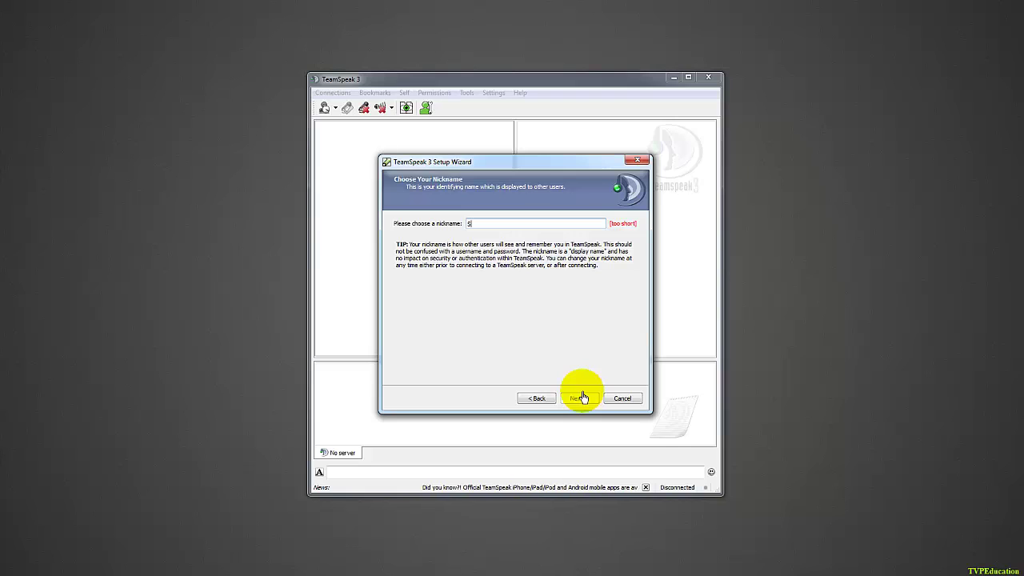
pyautogui.write('hawn')
pyautogui.click(587, 400)
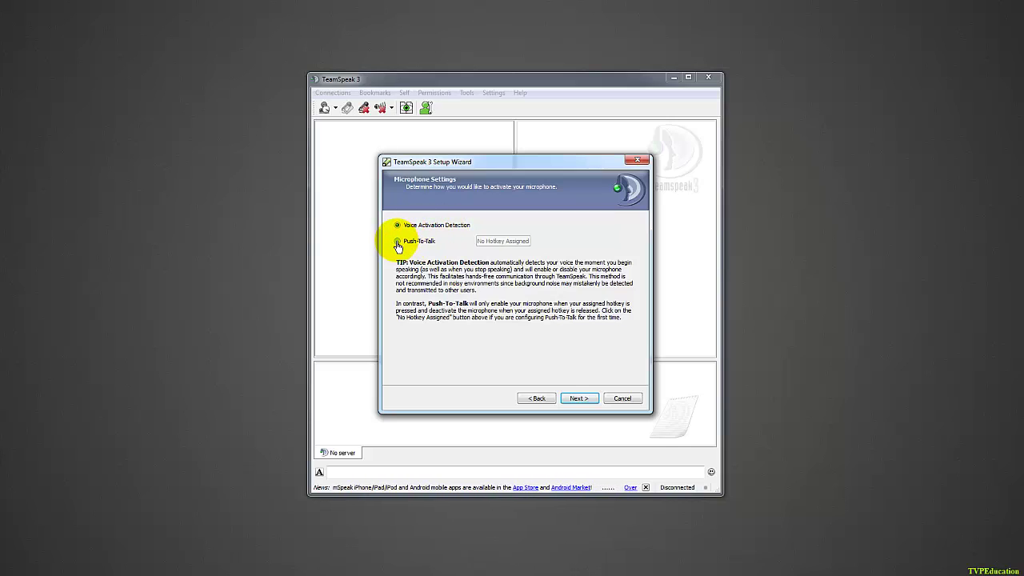
# Set the microphone to push-to-talk with Ctrl as the hotkey.
pyautogui.click(398, 243)
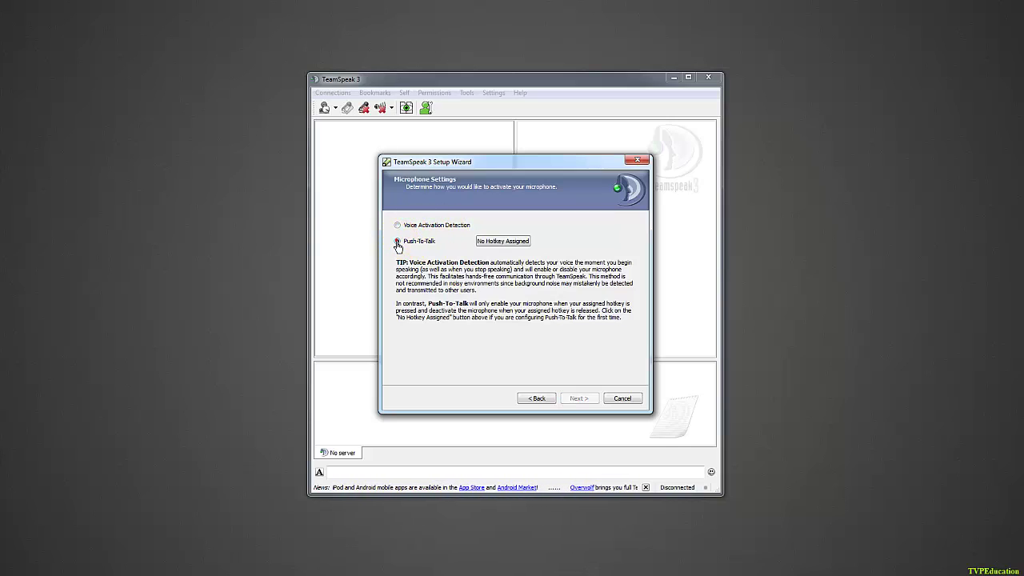
pyautogui.click(489, 242)
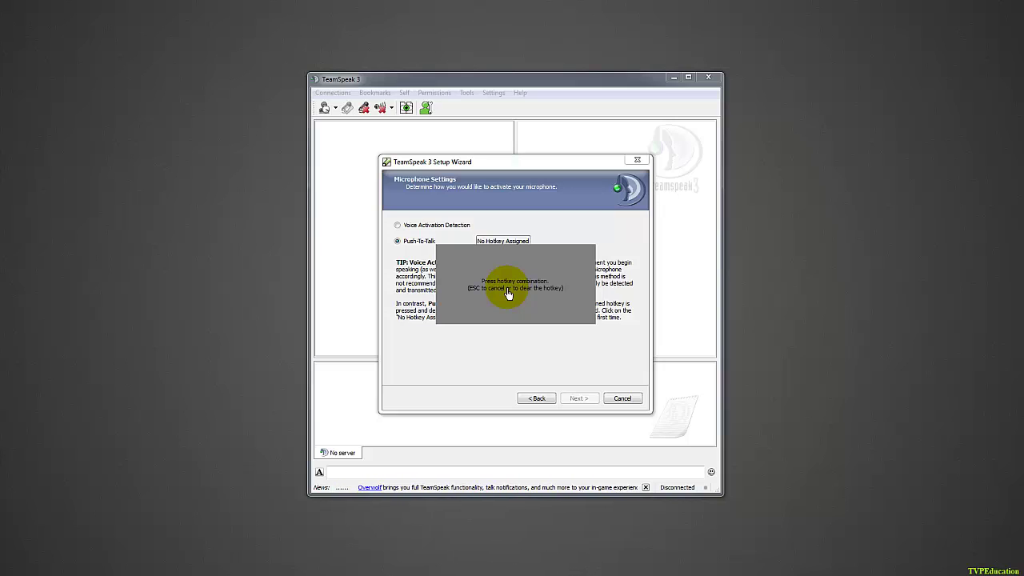
pyautogui.press('ctrl')
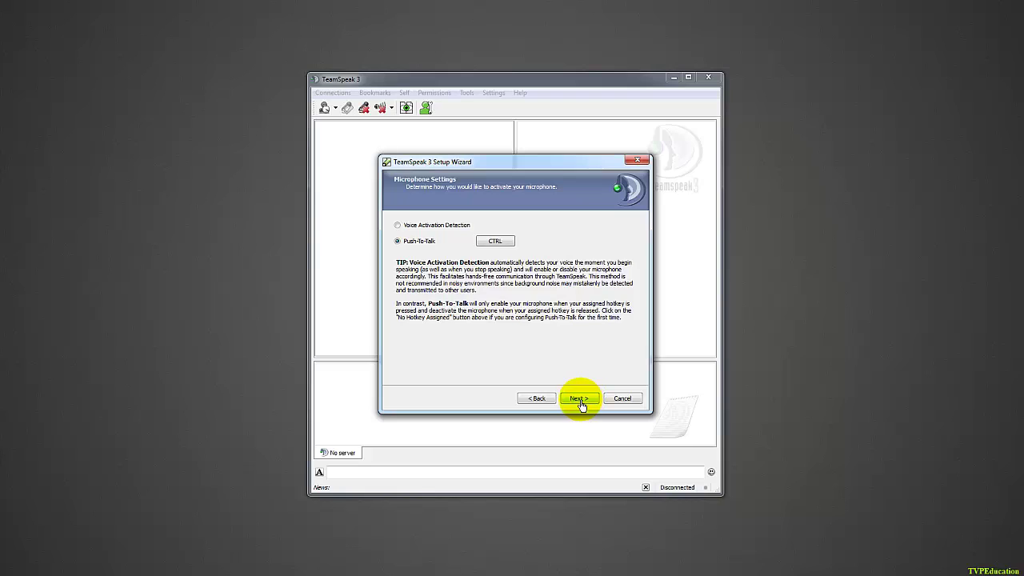
pyautogui.click(584, 404)
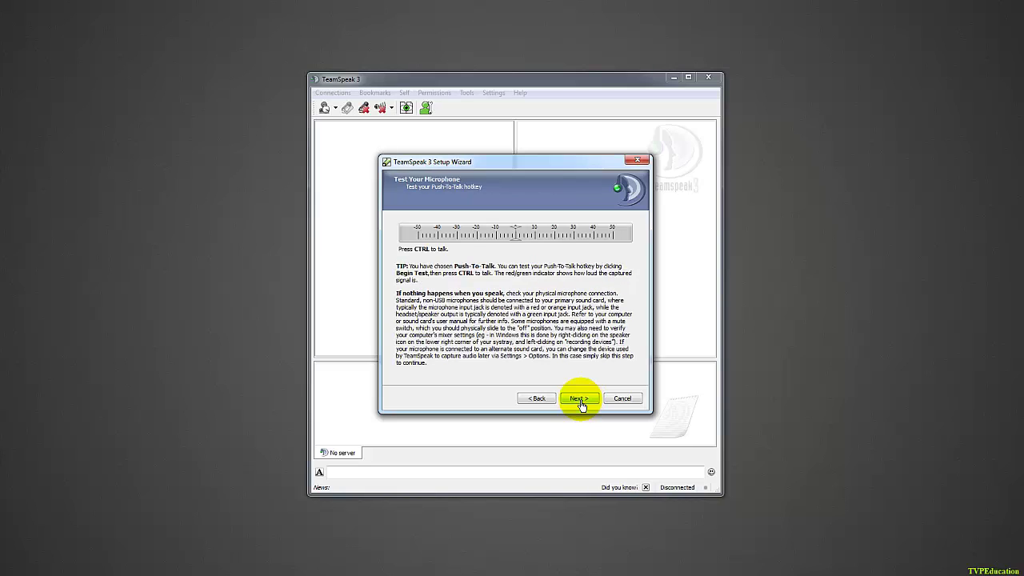
# Test push-to-talk with Ctrl and accept default key bindings, female sound pack and no overlay.
pyautogui.press('ctrl')
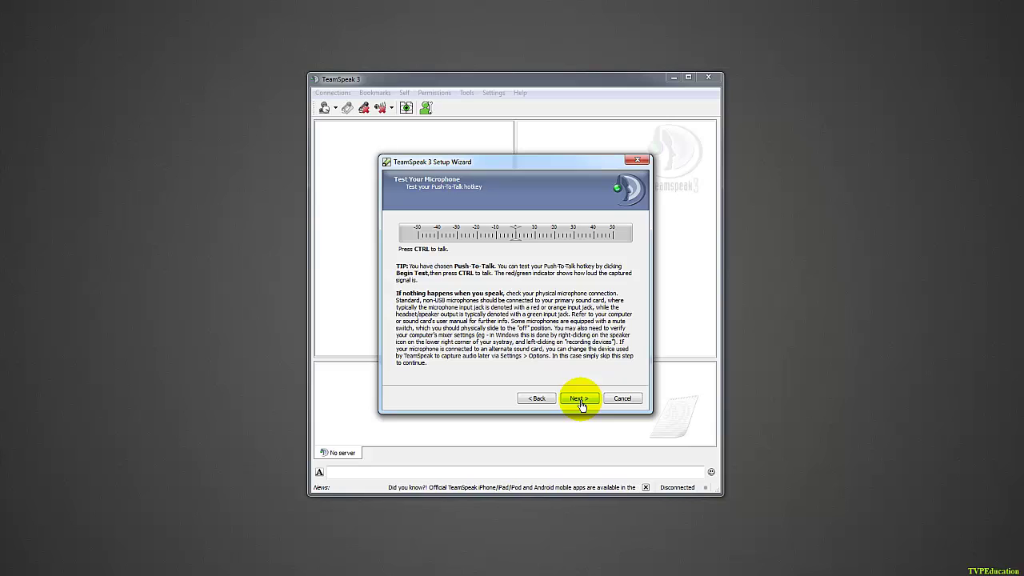
pyautogui.click(580, 401)
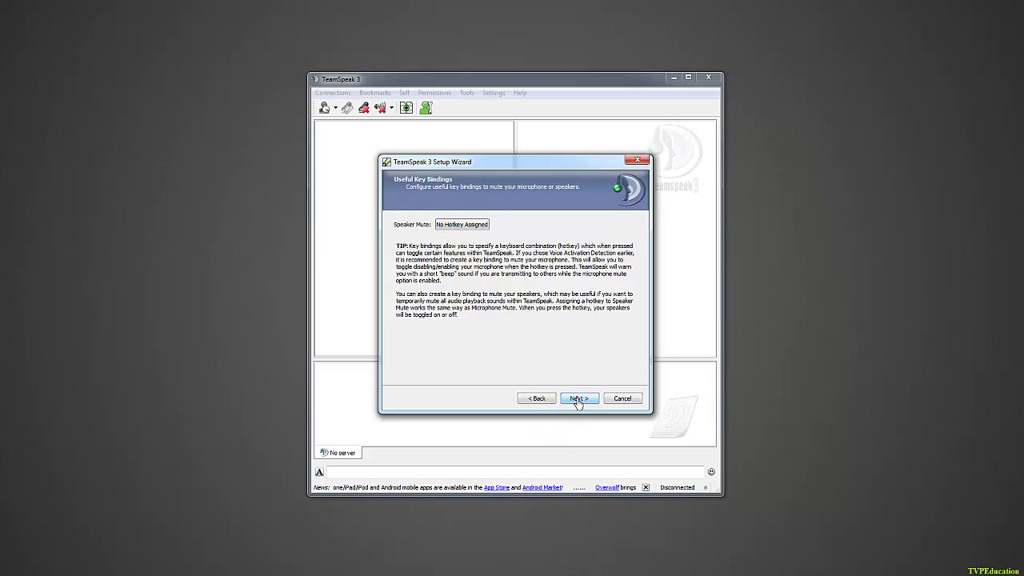
pyautogui.click(574, 402)
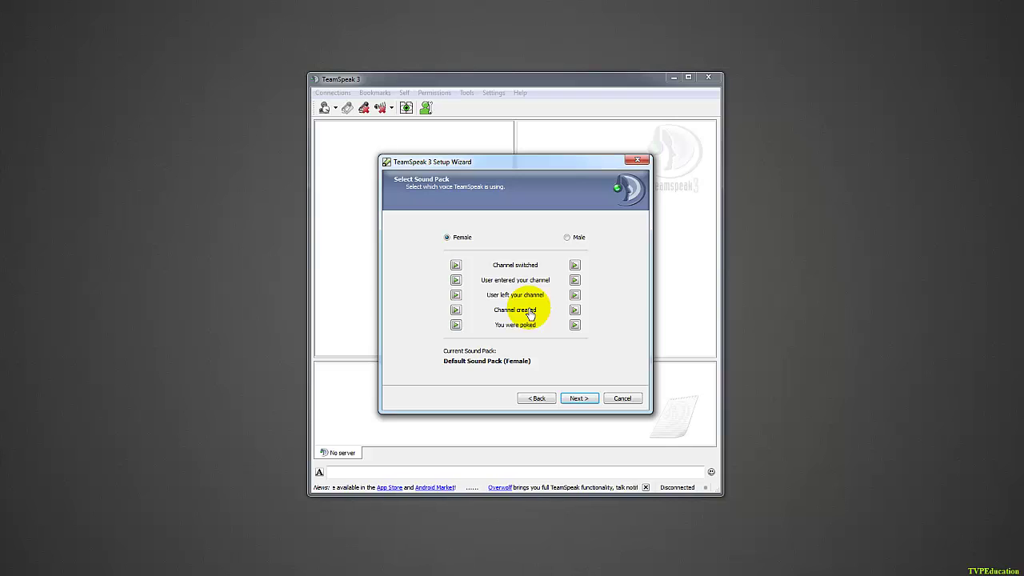
pyautogui.click(578, 398)
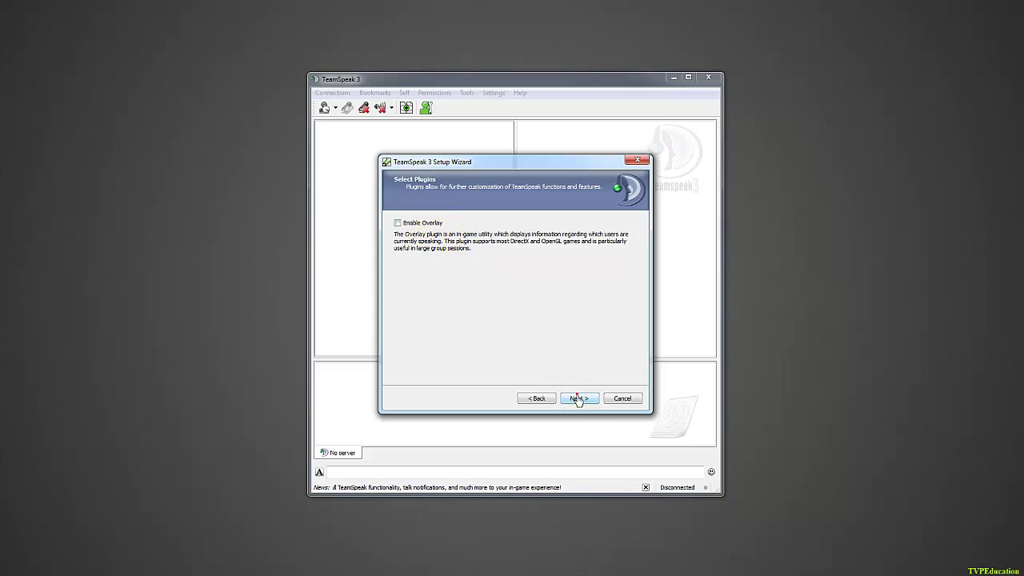
pyautogui.click(578, 397)
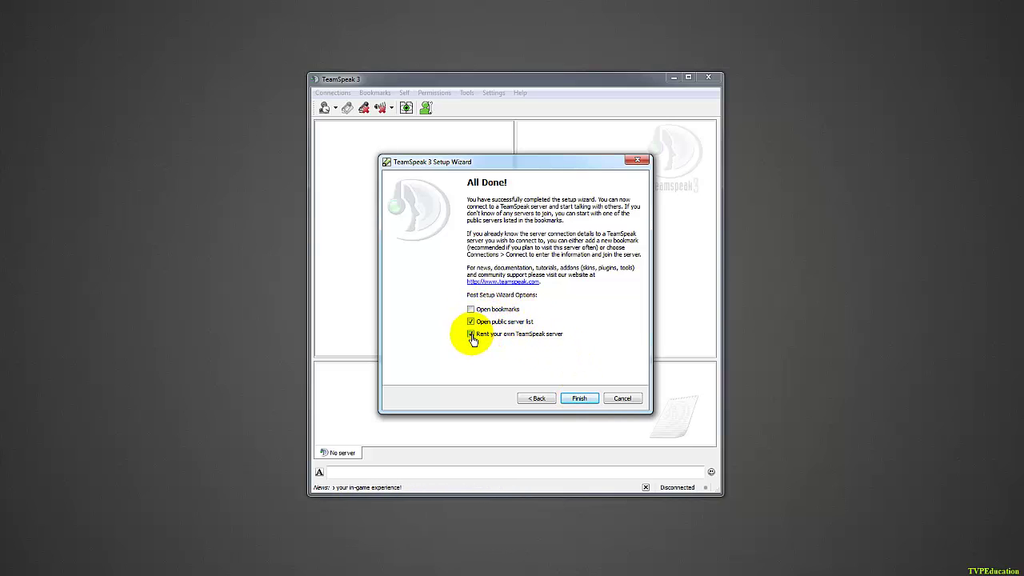
# Untick renting a server and opening the public server list, then finish the wizard.
pyautogui.click(471, 334)
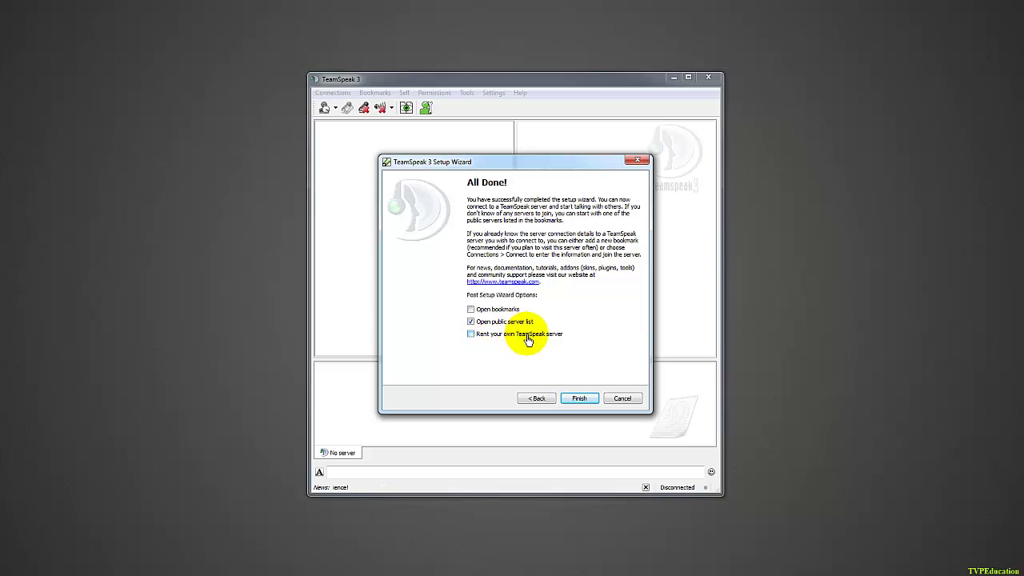
pyautogui.click(471, 323)
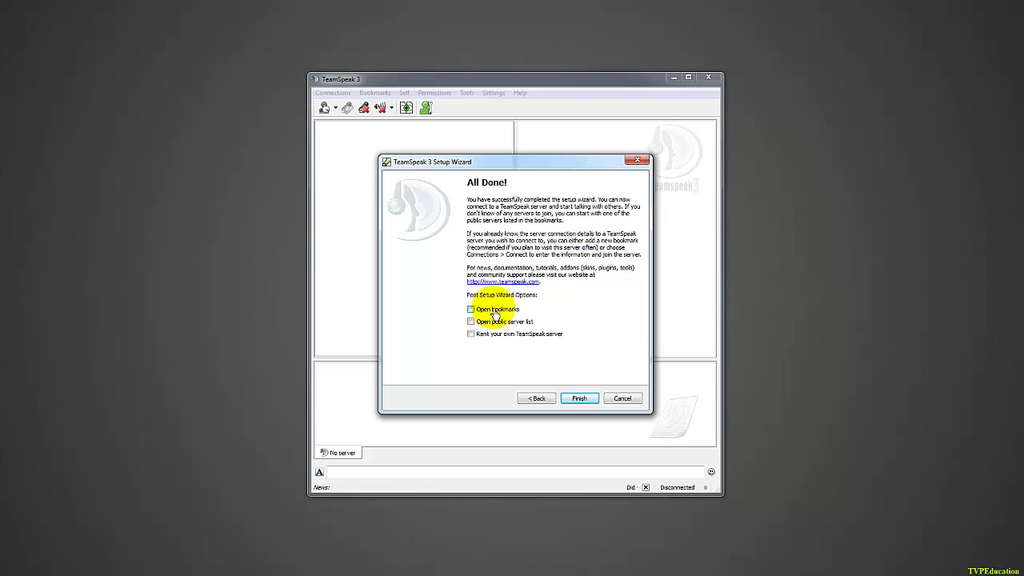
pyautogui.click(580, 403)
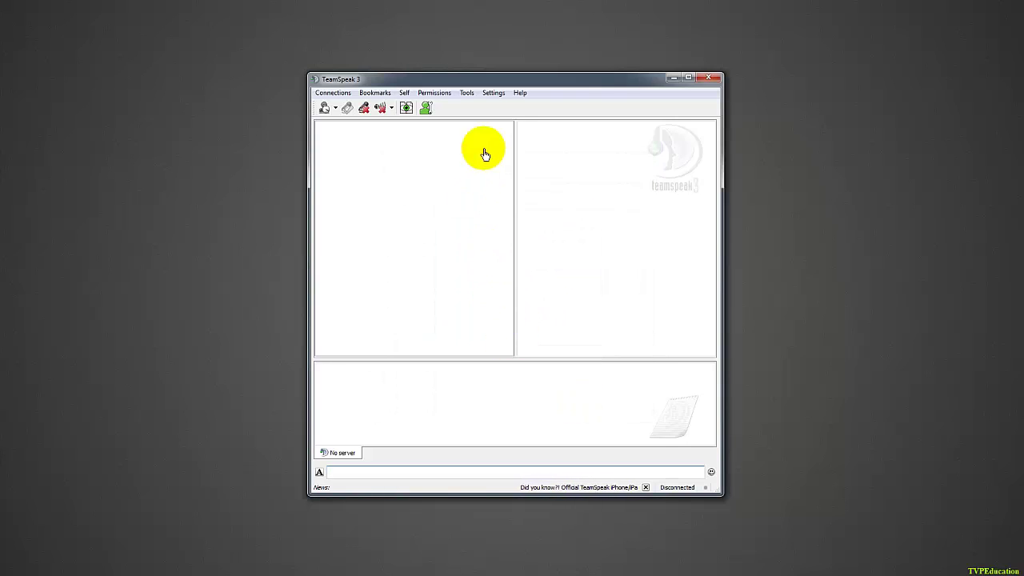
pyautogui.click(710, 76)
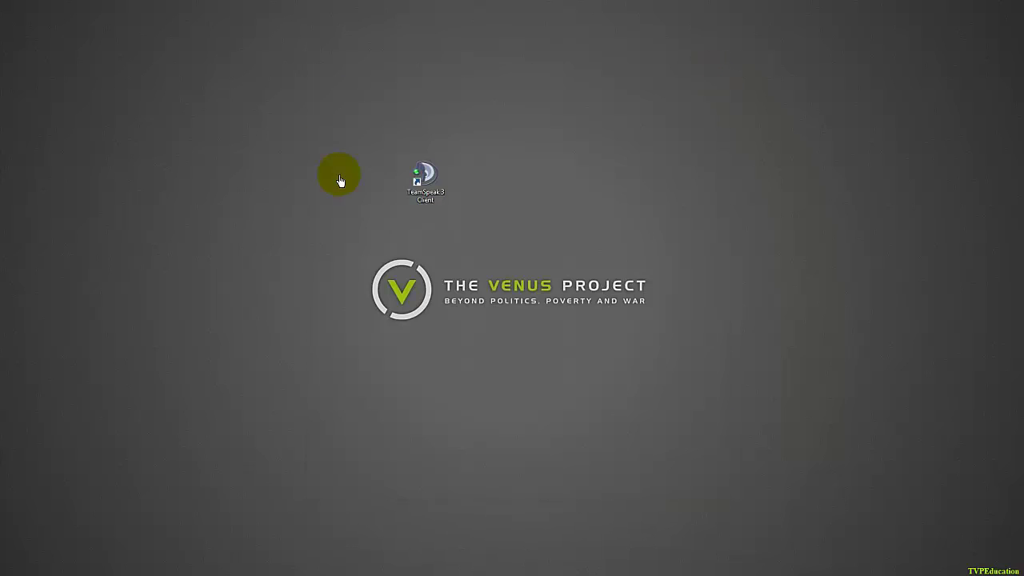
pyautogui.doubleClick(423, 174)
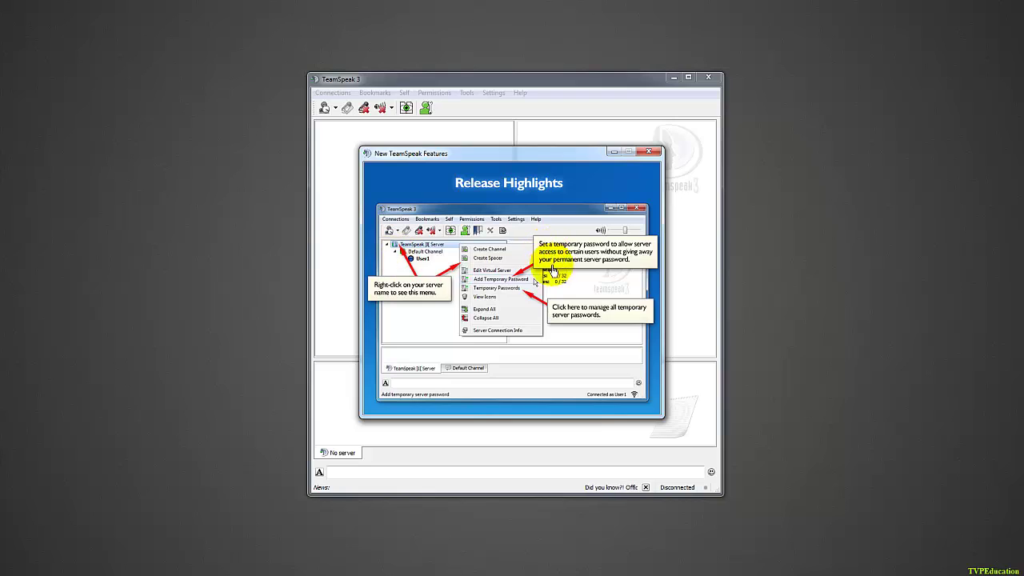
pyautogui.click(656, 153)
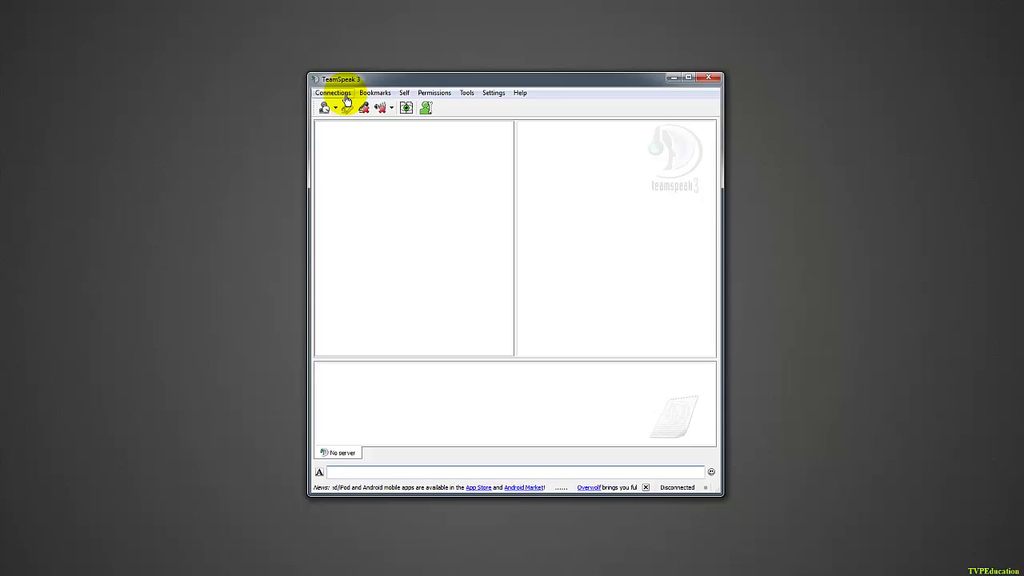
# Open the Connect dialog and select the existing server address for replacement.
pyautogui.click(344, 96)
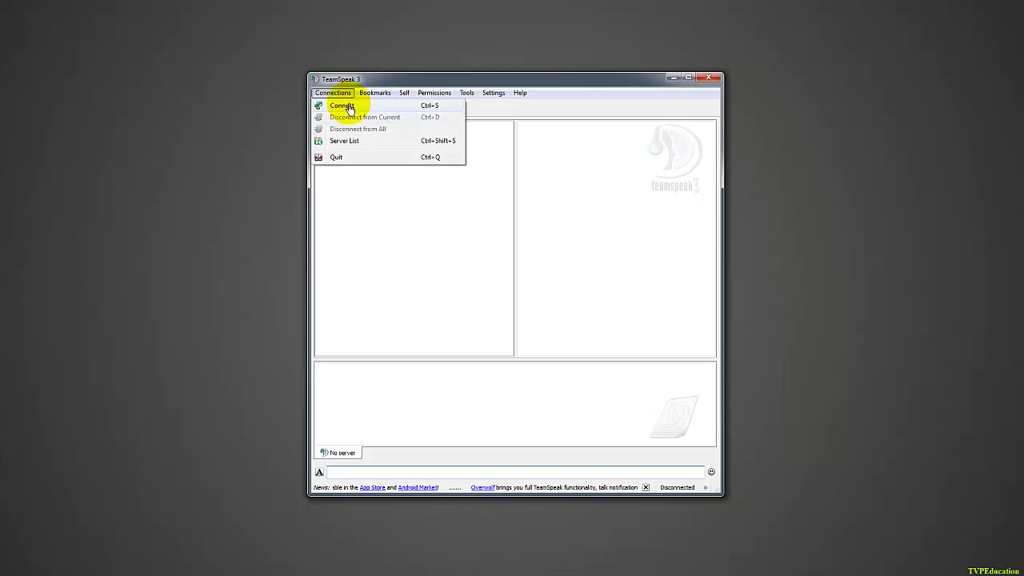
pyautogui.click(350, 109)
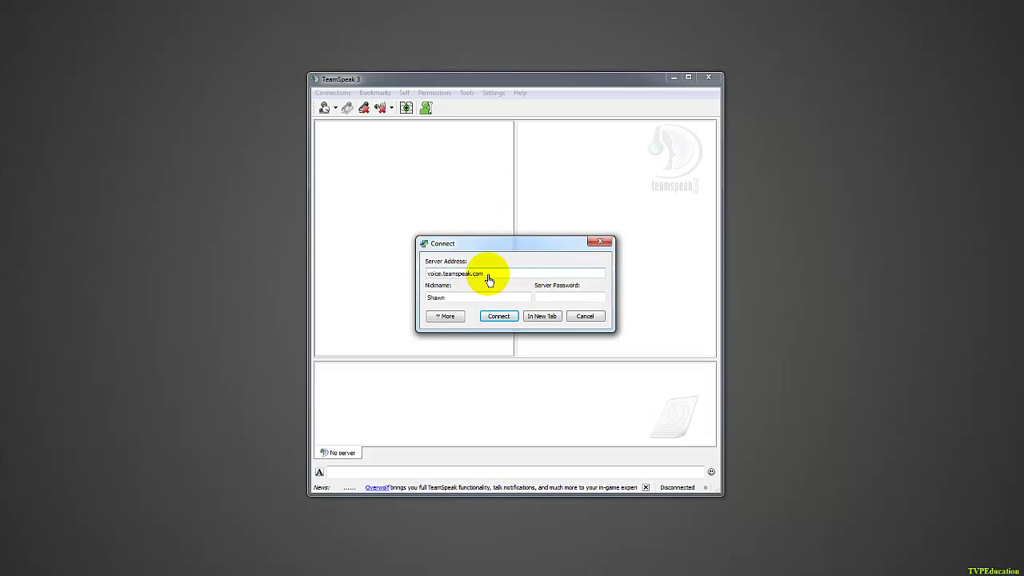
pyautogui.moveTo(487, 276); pyautogui.dragTo(334, 265)
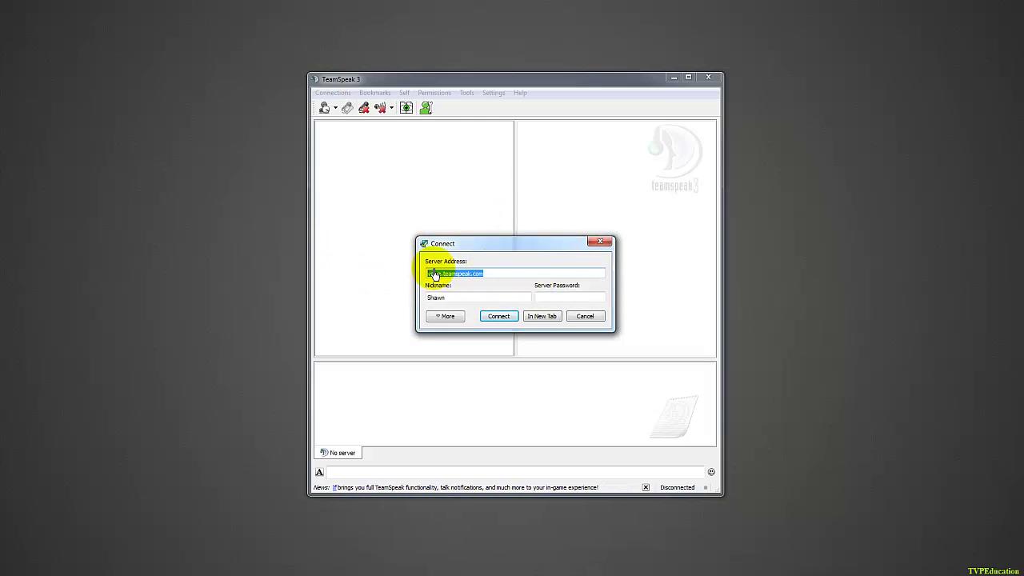
pyautogui.click(495, 276)
pyautogui.moveTo(494, 275); pyautogui.dragTo(343, 277)
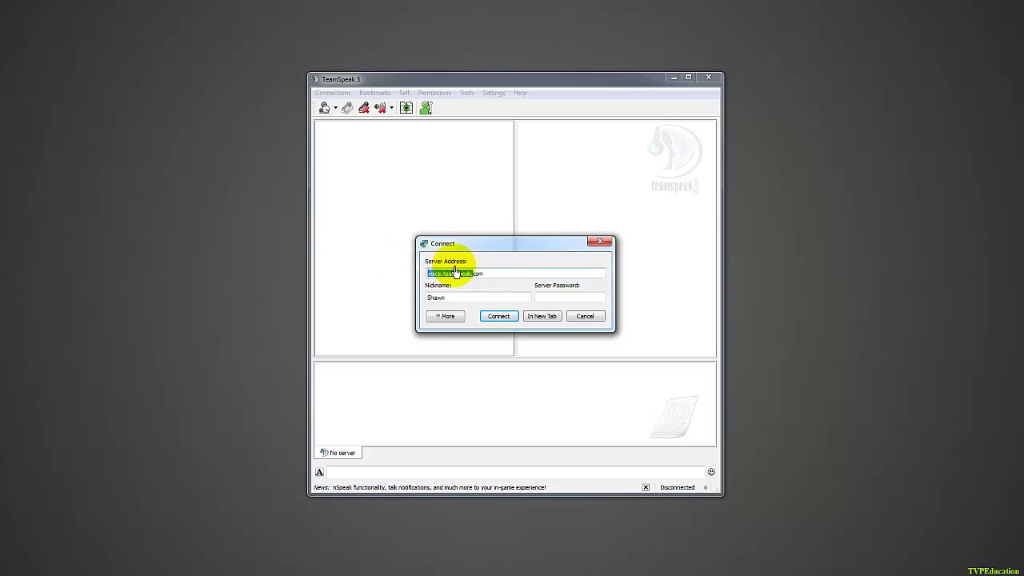
pyautogui.click(496, 276)
pyautogui.moveTo(496, 277); pyautogui.dragTo(408, 276)
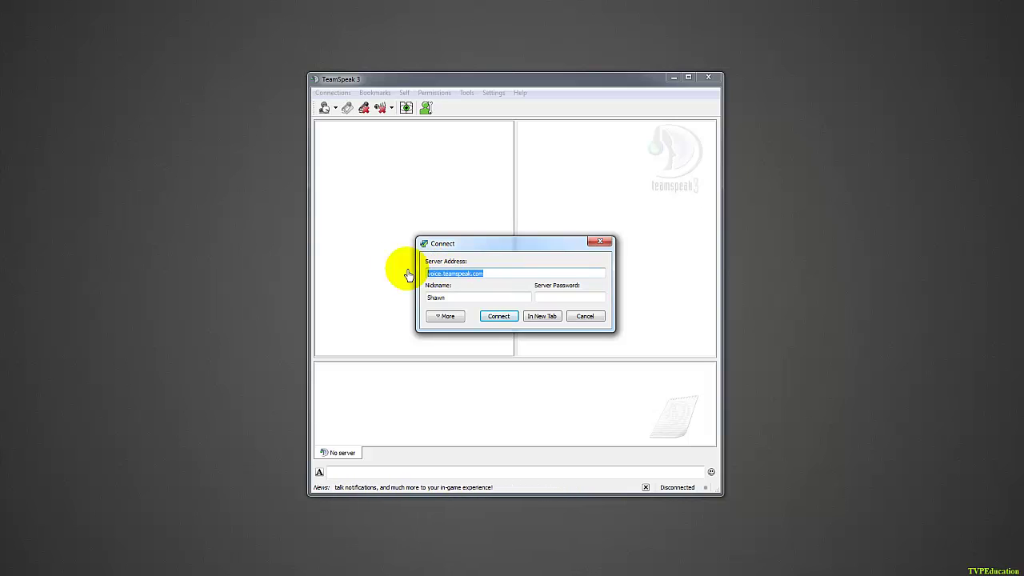
# Enter voice.thevenusproject.com as the server address, fill in the server password and connect.
pyautogui.write('venusproject')
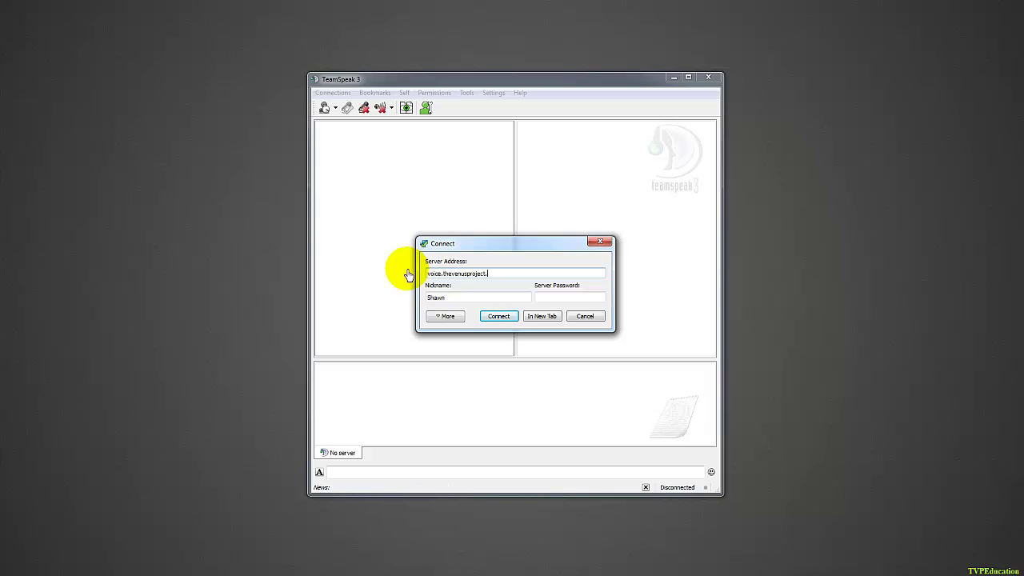
pyautogui.write('oice.thevenusproject.com')
pyautogui.press('Tab')
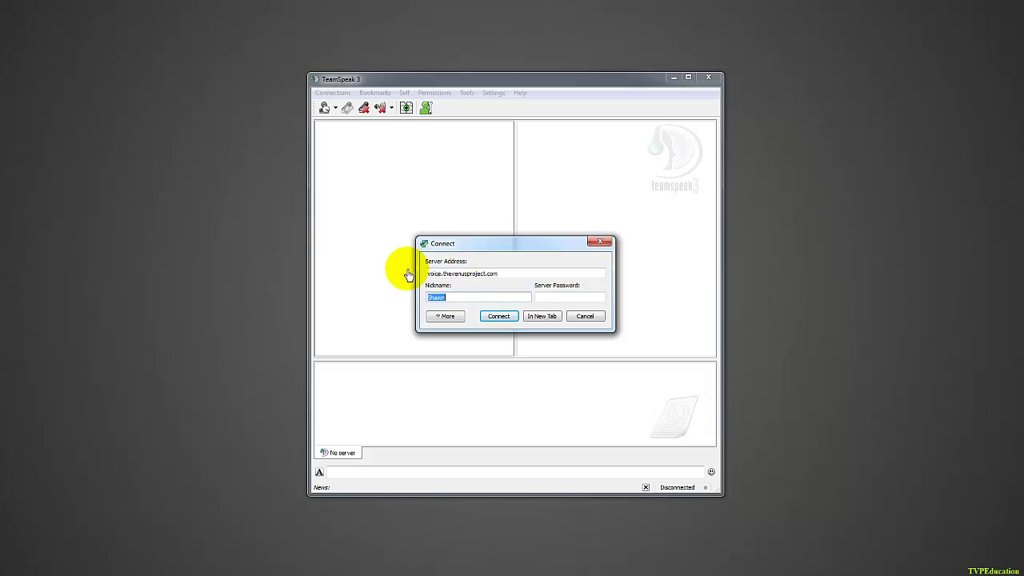
pyautogui.press('Tab')
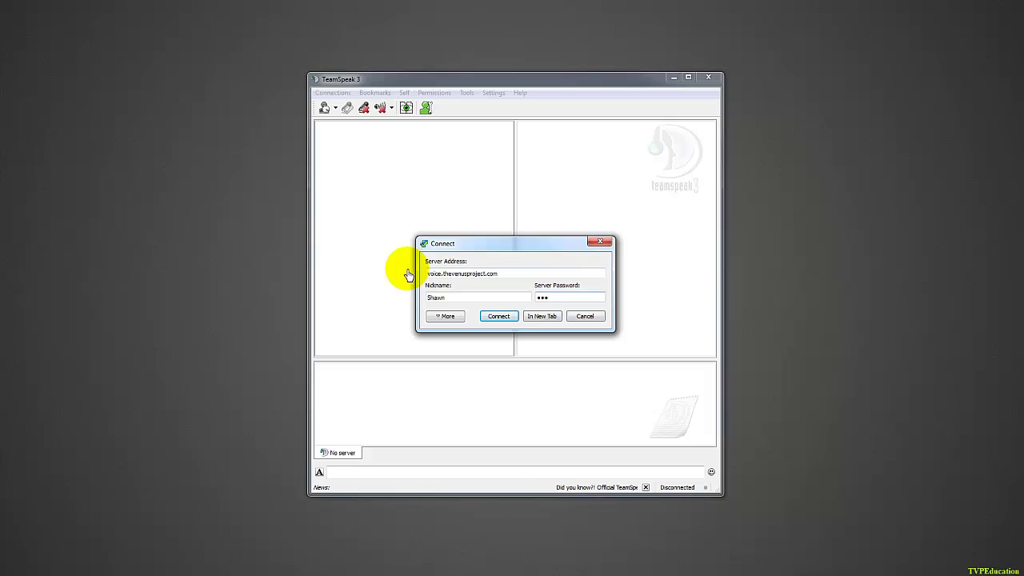
pyautogui.click(498, 317)
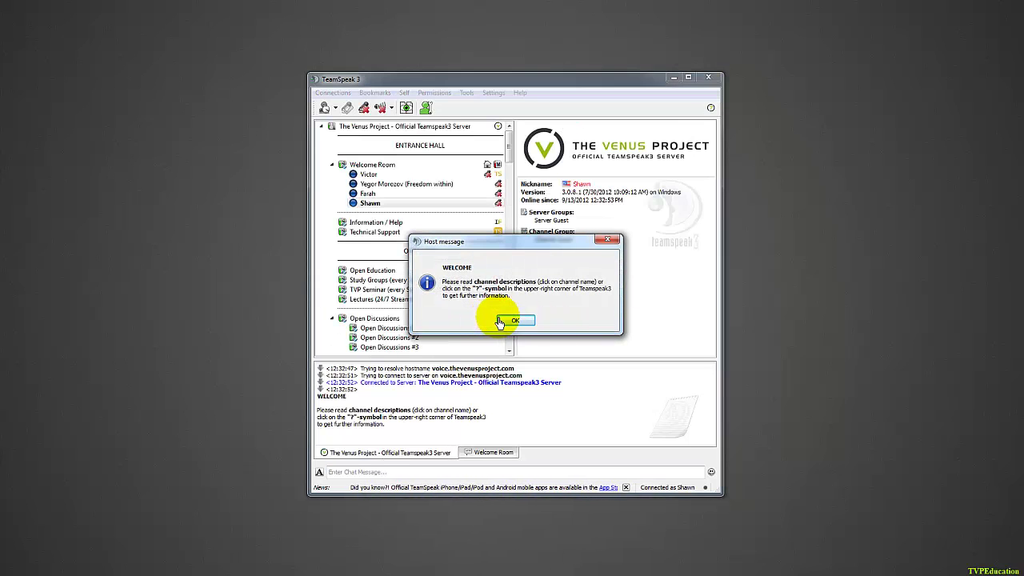
# Dismiss the welcome message, join Information / Help, then return to the Welcome Room.
pyautogui.click(501, 320)
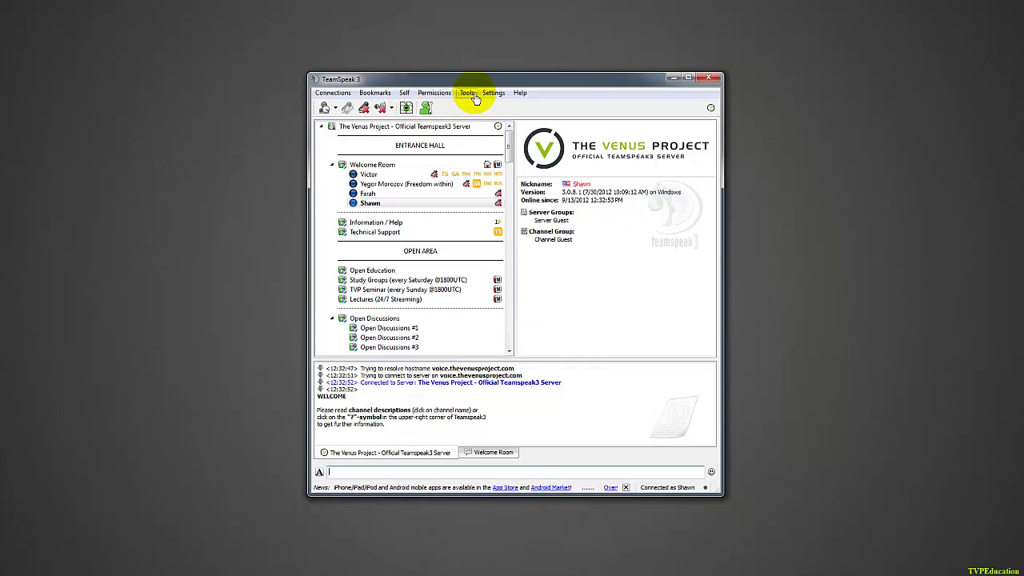
pyautogui.click(405, 94)
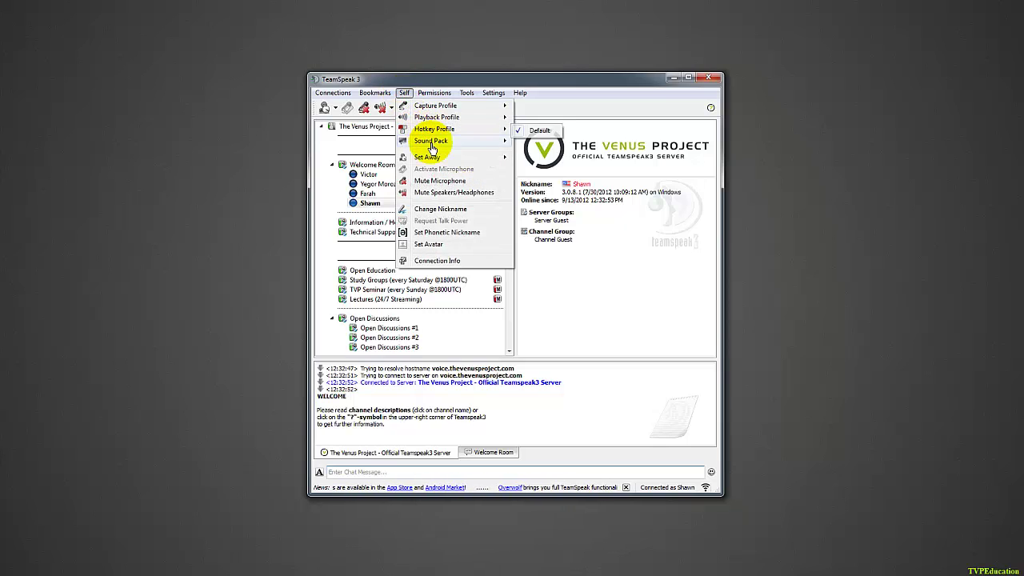
pyautogui.moveTo(431, 144)
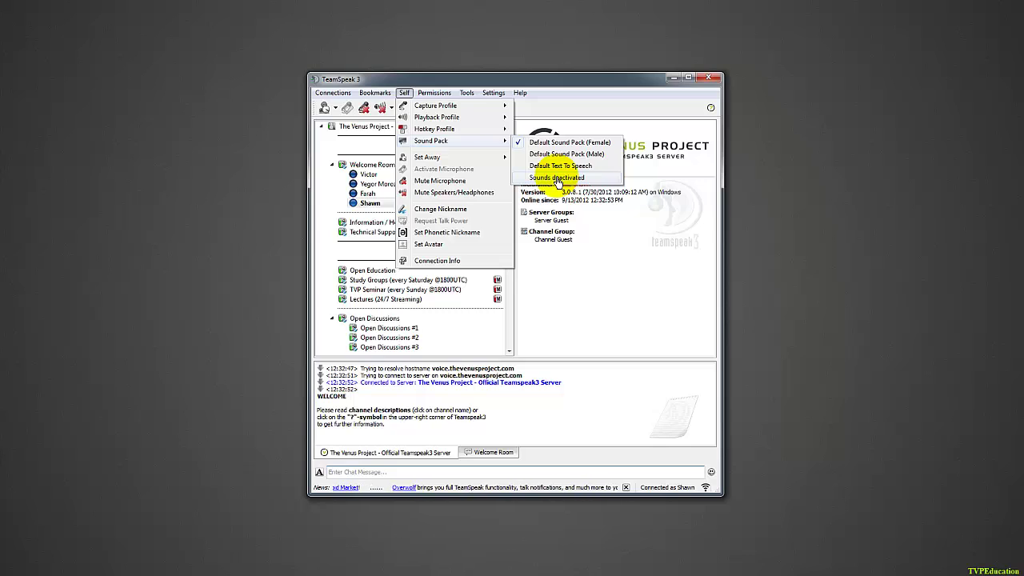
pyautogui.click(370, 272)
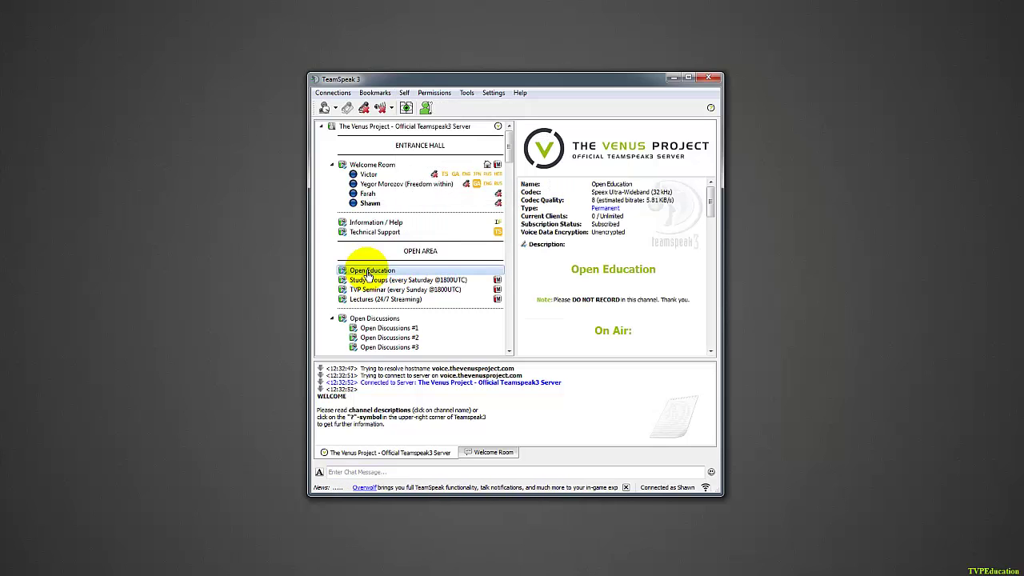
pyautogui.doubleClick(382, 223)
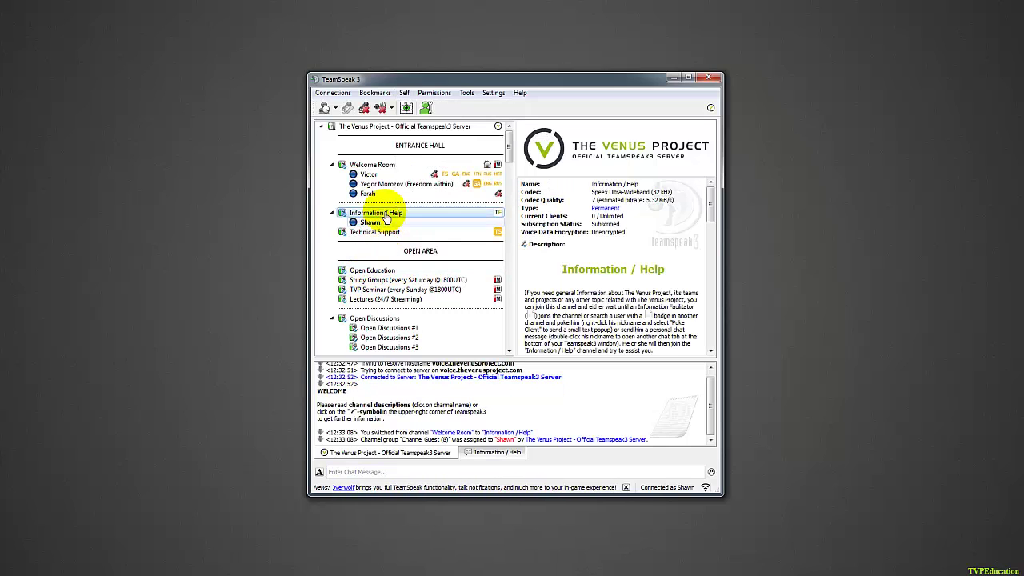
pyautogui.doubleClick(375, 165)
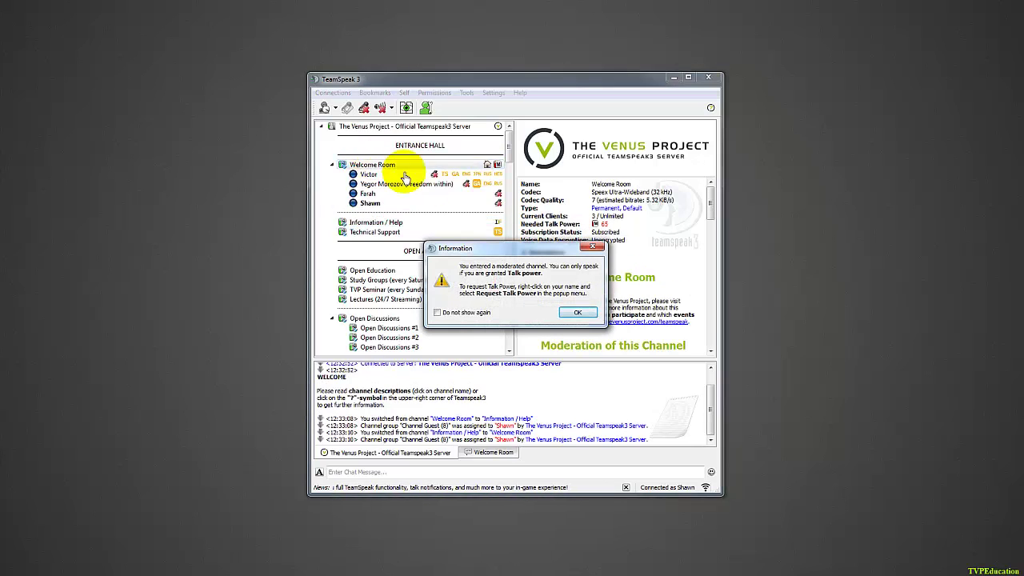
pyautogui.click(577, 313)
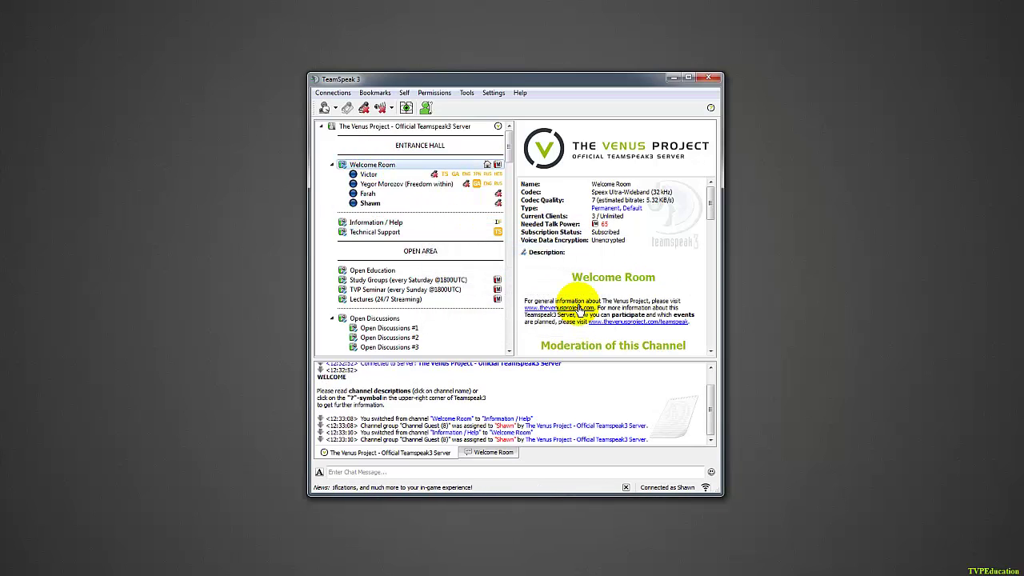
# Set your sound pack to Sounds deactivated from the Self menu.
pyautogui.click(405, 93)
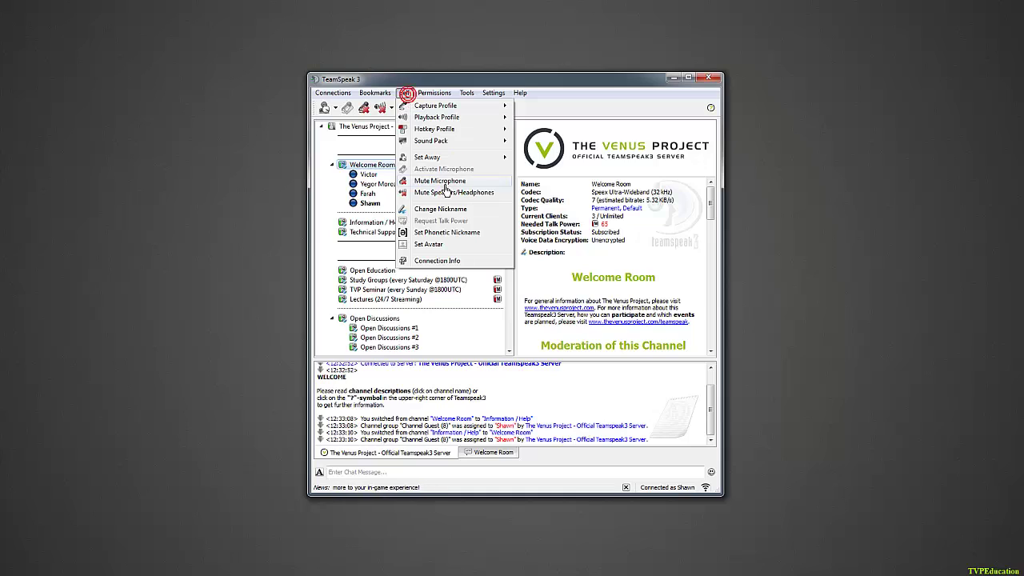
pyautogui.moveTo(482, 140)
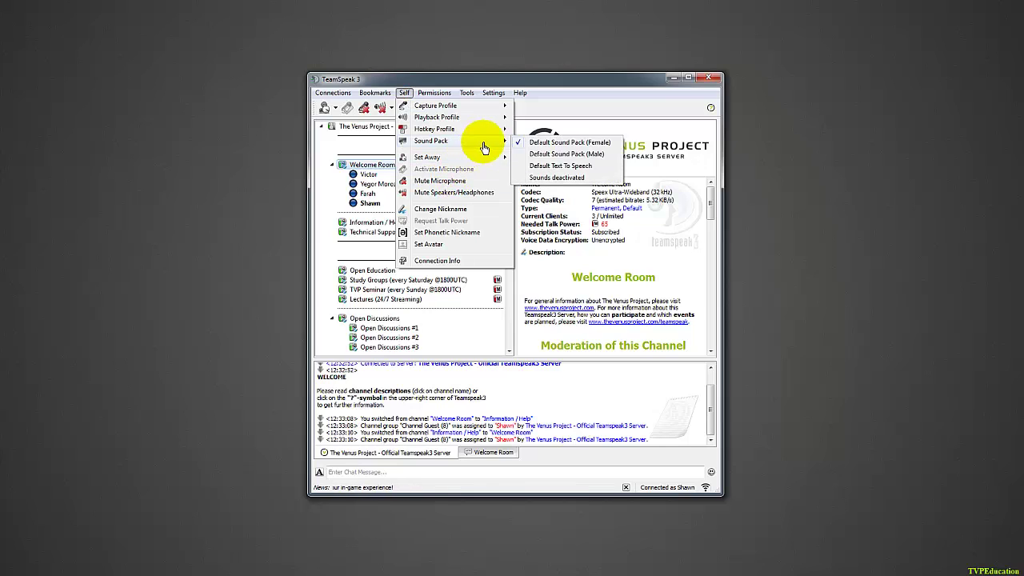
pyautogui.click(556, 177)
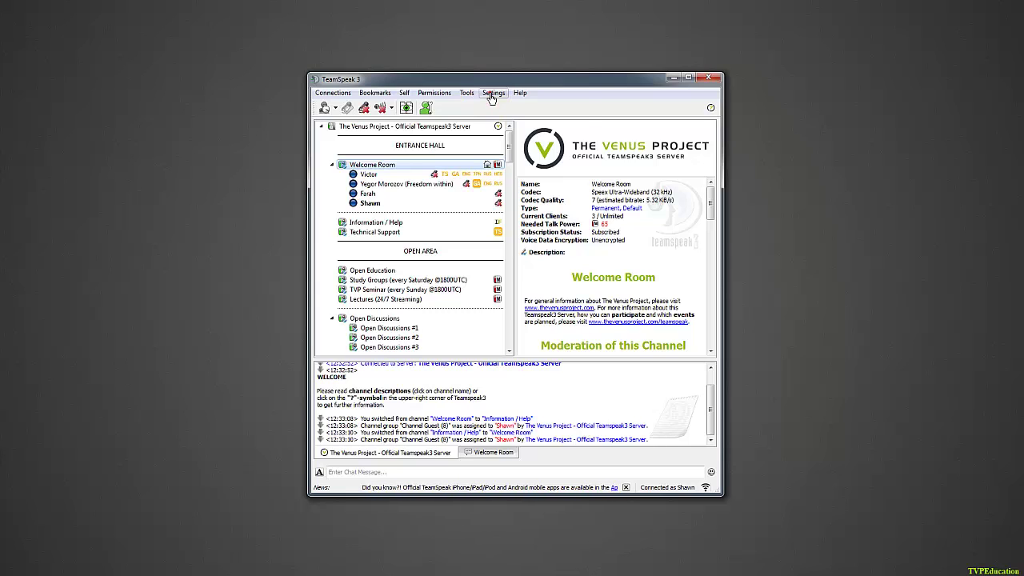
# In Options > Notifications, set the sound pack to Sounds deactivated, apply and save.
pyautogui.click(493, 94)
pyautogui.click(512, 147)
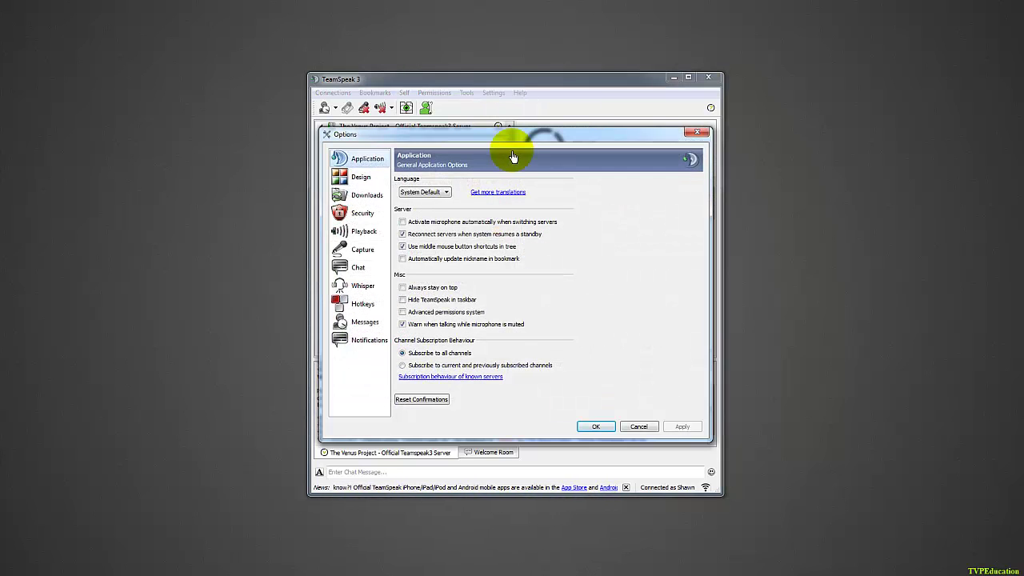
pyautogui.click(360, 346)
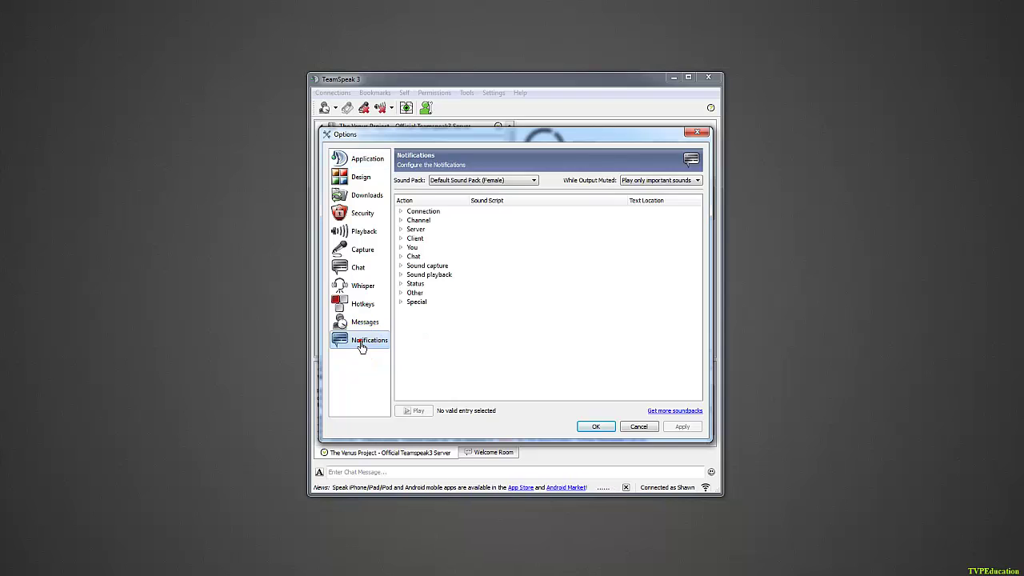
pyautogui.click(476, 183)
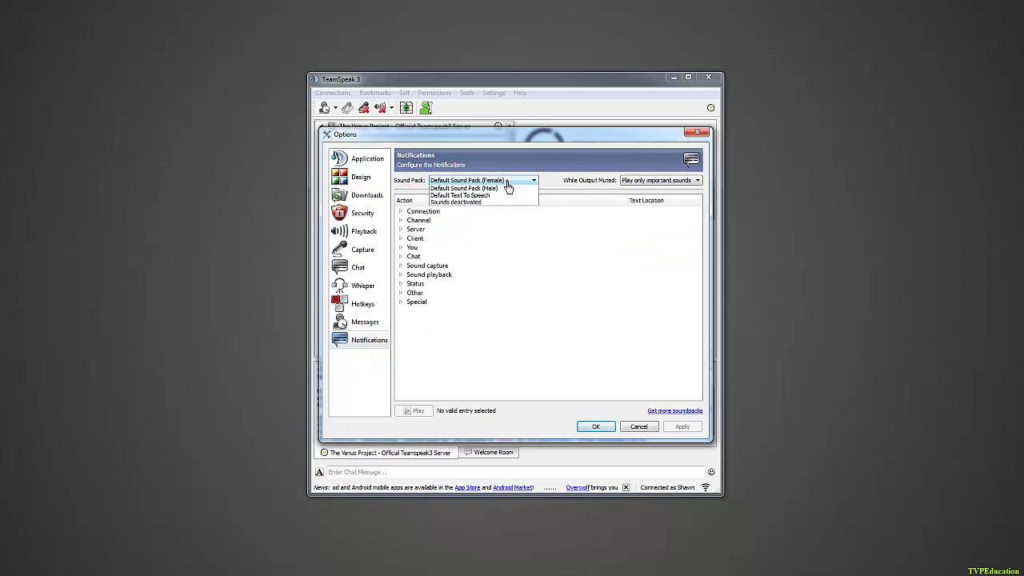
pyautogui.click(469, 210)
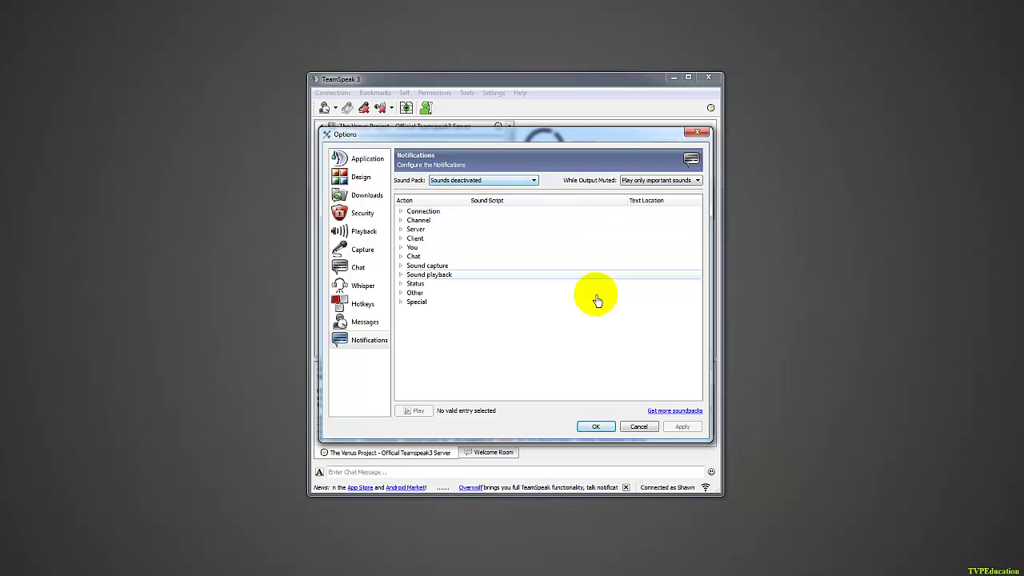
pyautogui.click(690, 426)
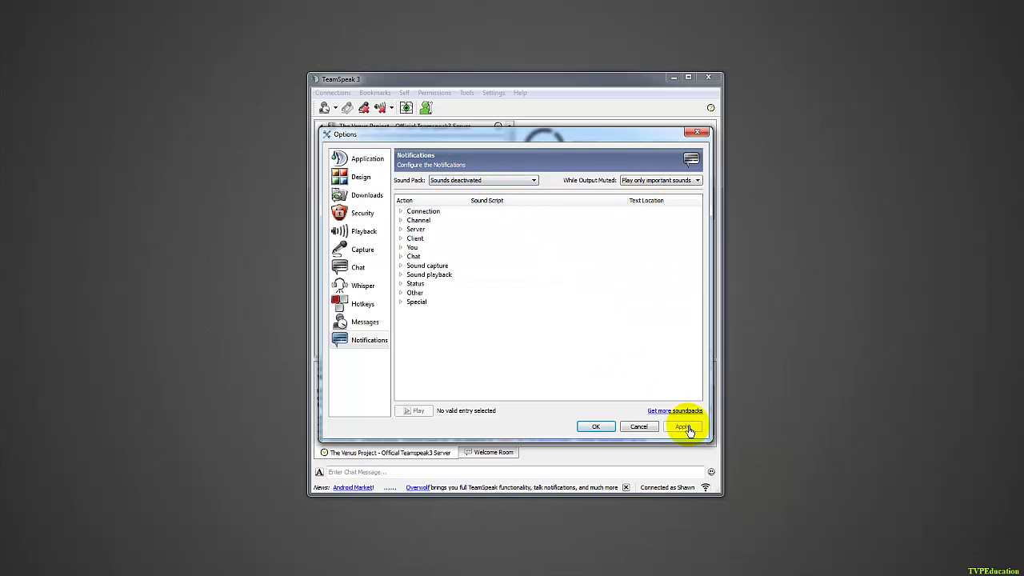
pyautogui.click(606, 428)
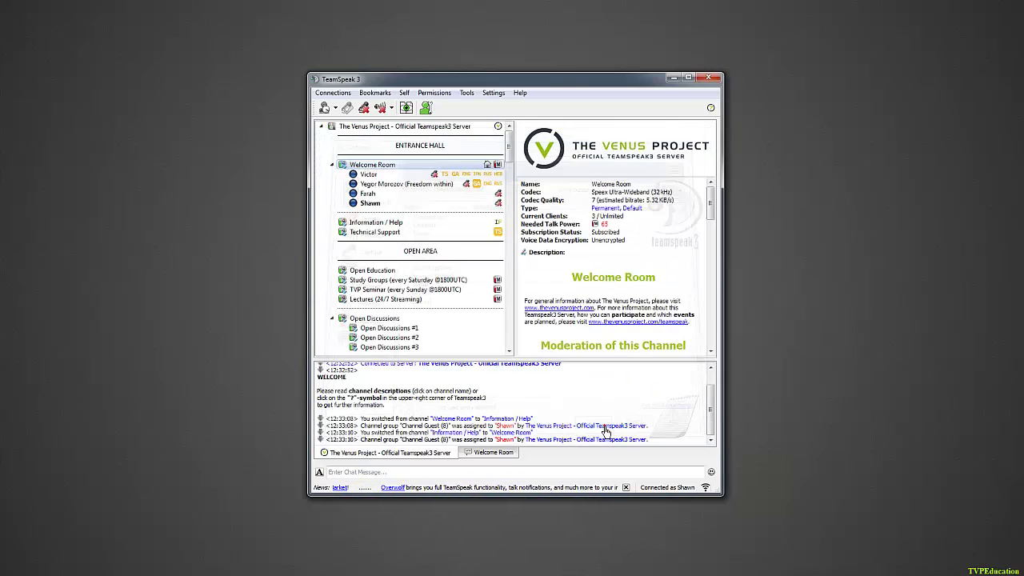
# Reopen Options and close it with OK to keep the settings.
pyautogui.click(489, 94)
pyautogui.click(512, 150)
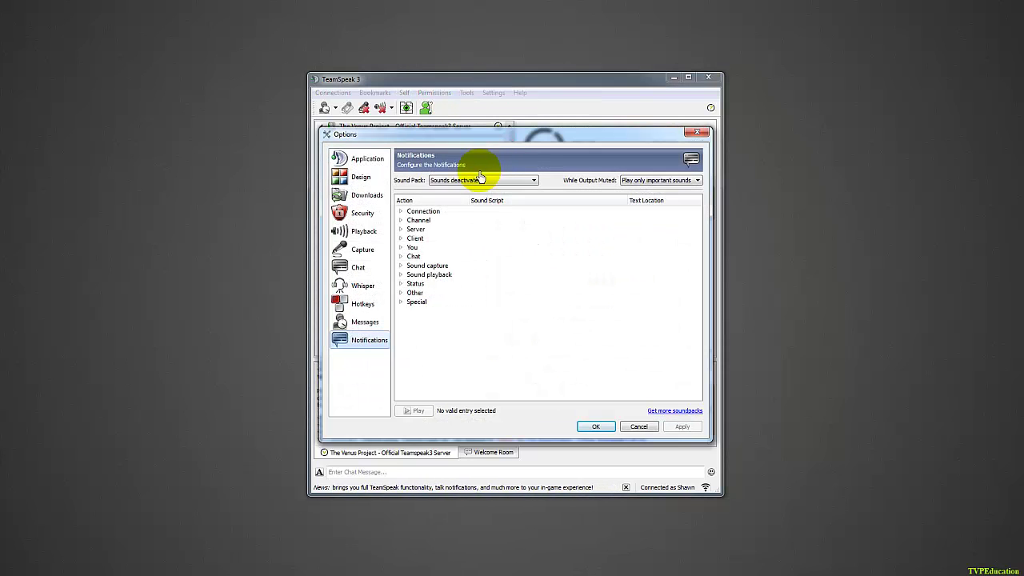
pyautogui.click(596, 428)
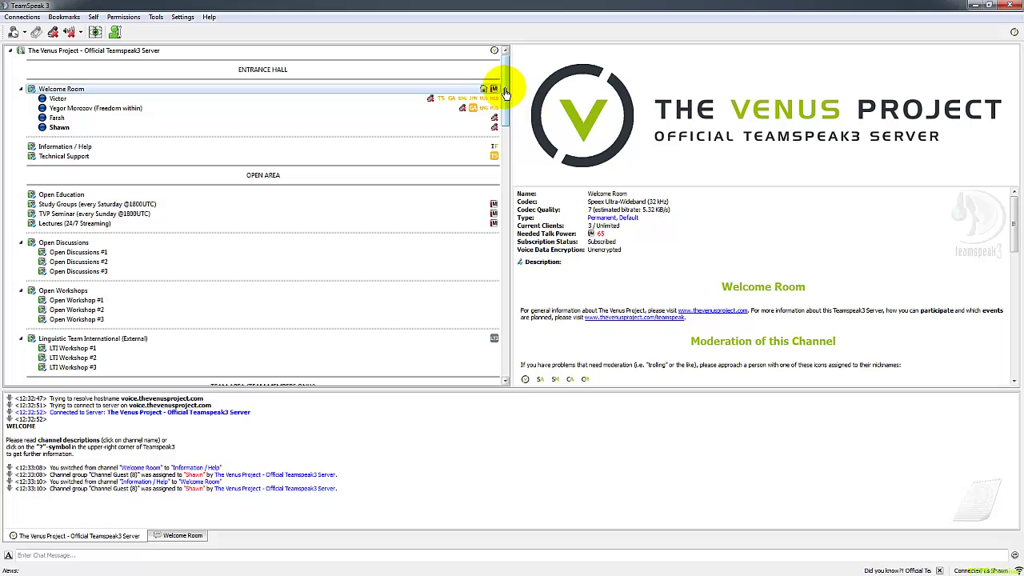
# Find the DEU - German workshop member, view their details, and join Information / Help.
pyautogui.moveTo(505, 89); pyautogui.dragTo(480, 205)
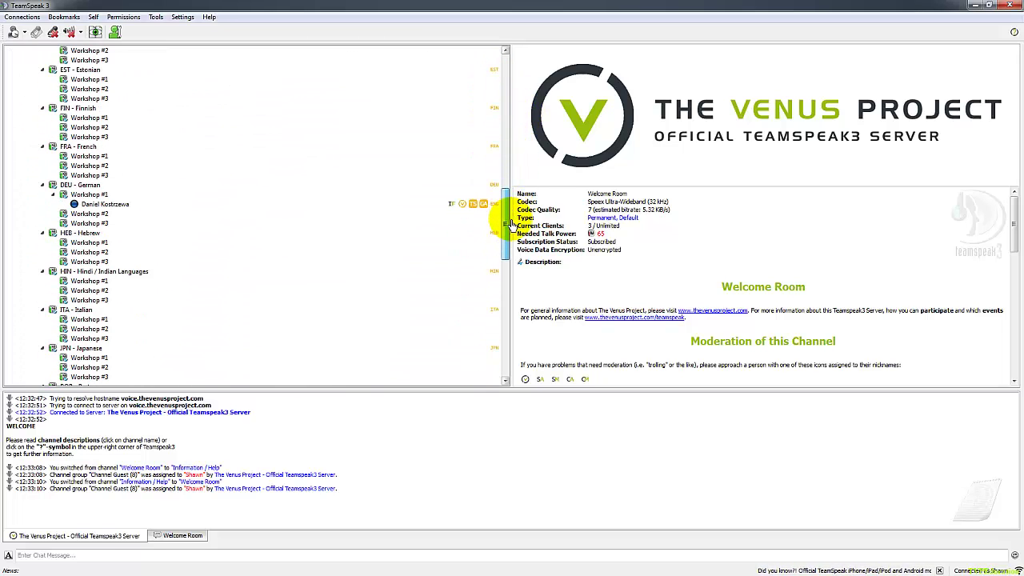
pyautogui.click(761, 261)
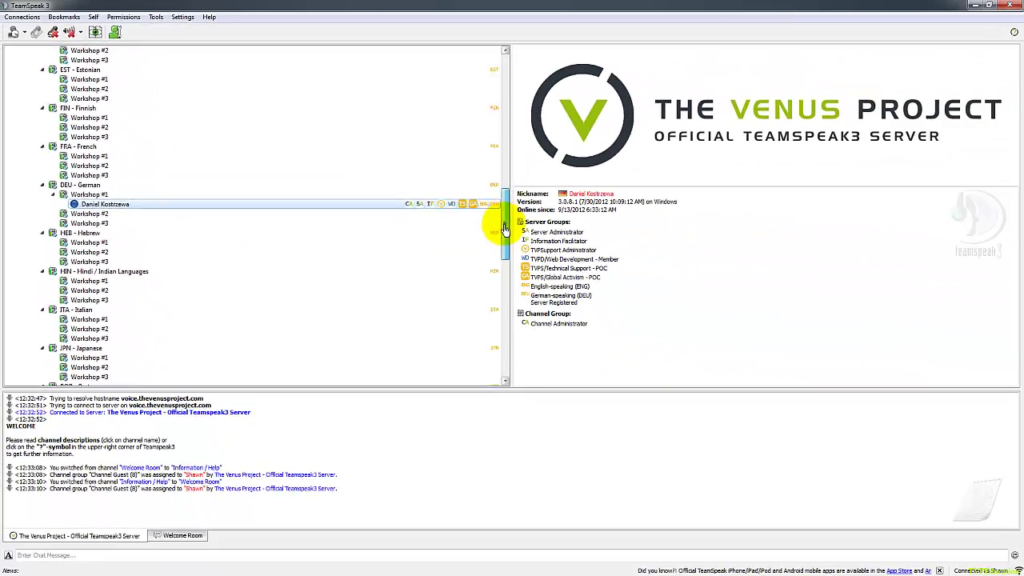
pyautogui.moveTo(1022, 340); pyautogui.dragTo(1023, 42)
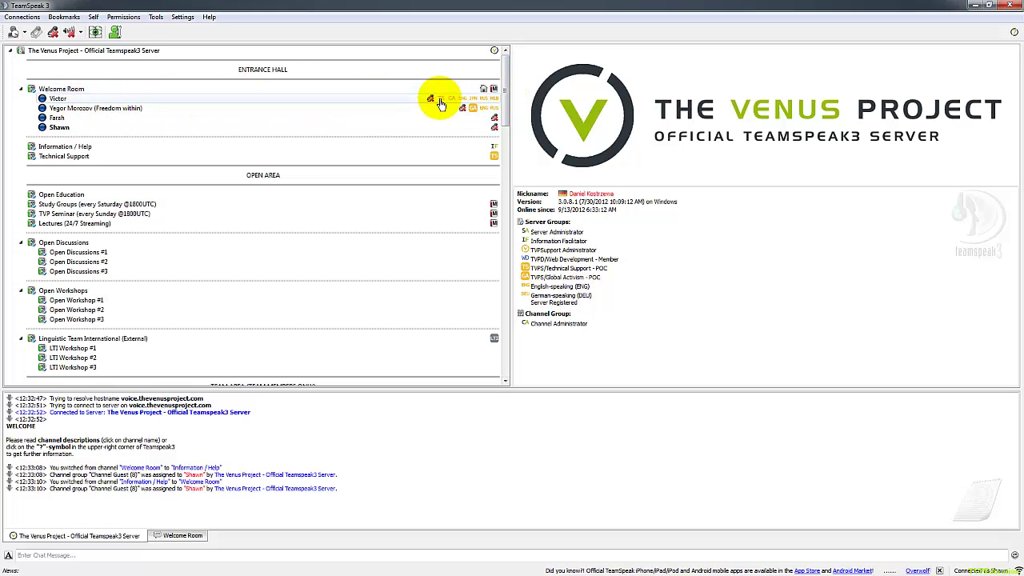
pyautogui.doubleClick(80, 147)
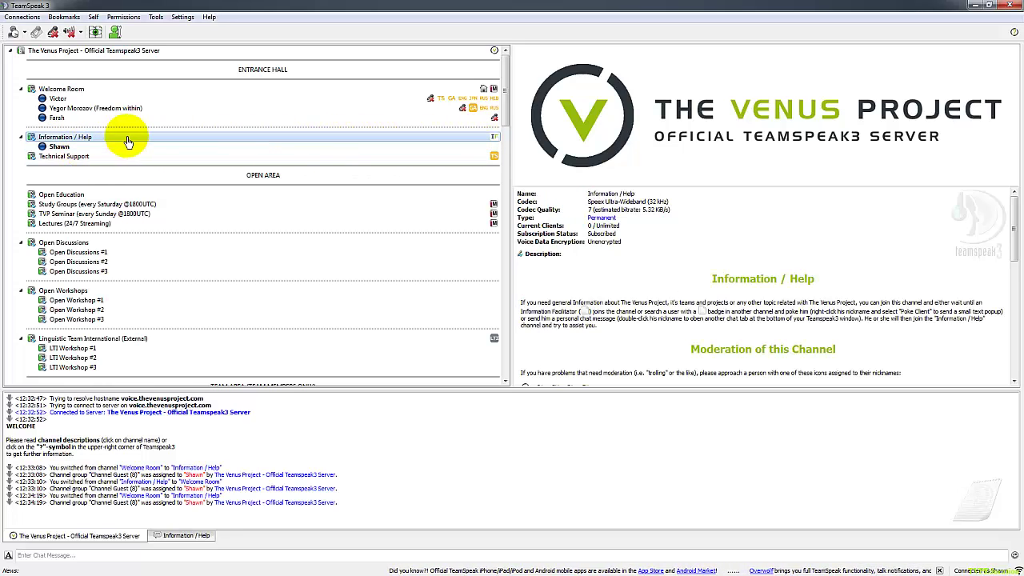
# Select Welcome Room users and read the SA badge tooltip: Server Administrator.
pyautogui.click(476, 119)
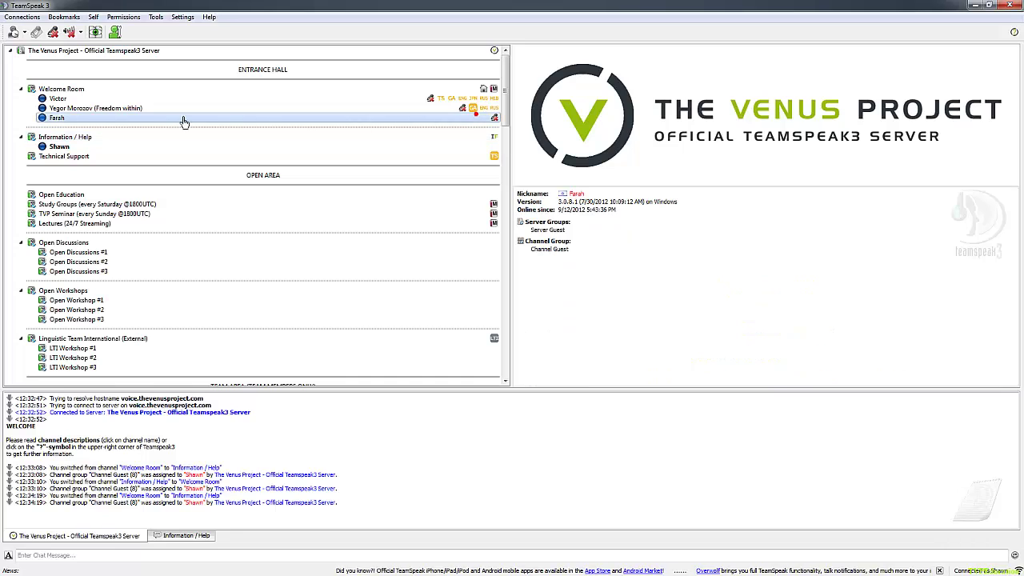
pyautogui.click(142, 110)
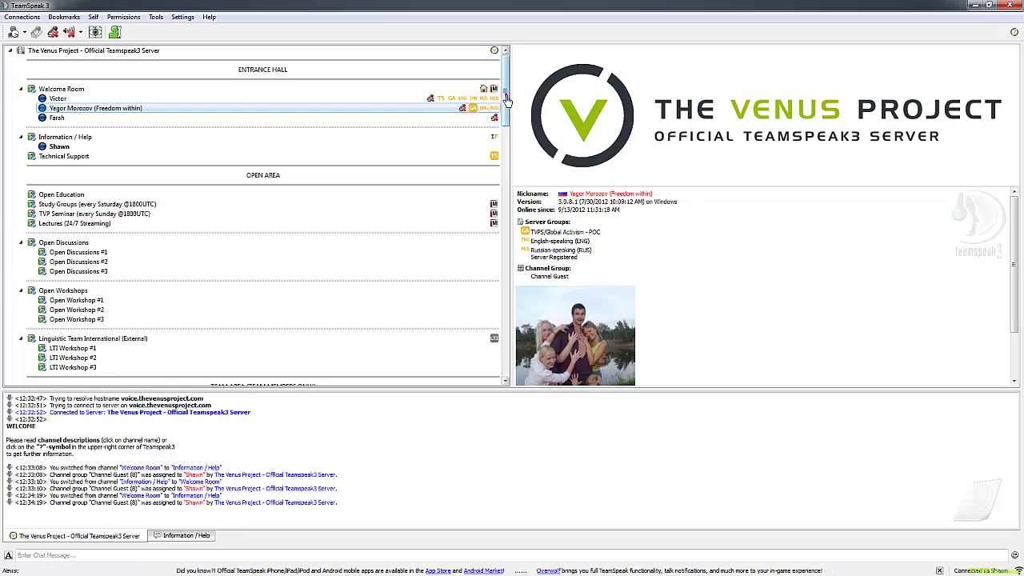
pyautogui.scroll(-10, 496, 103)
pyautogui.moveTo(505, 168); pyautogui.dragTo(505, 221)
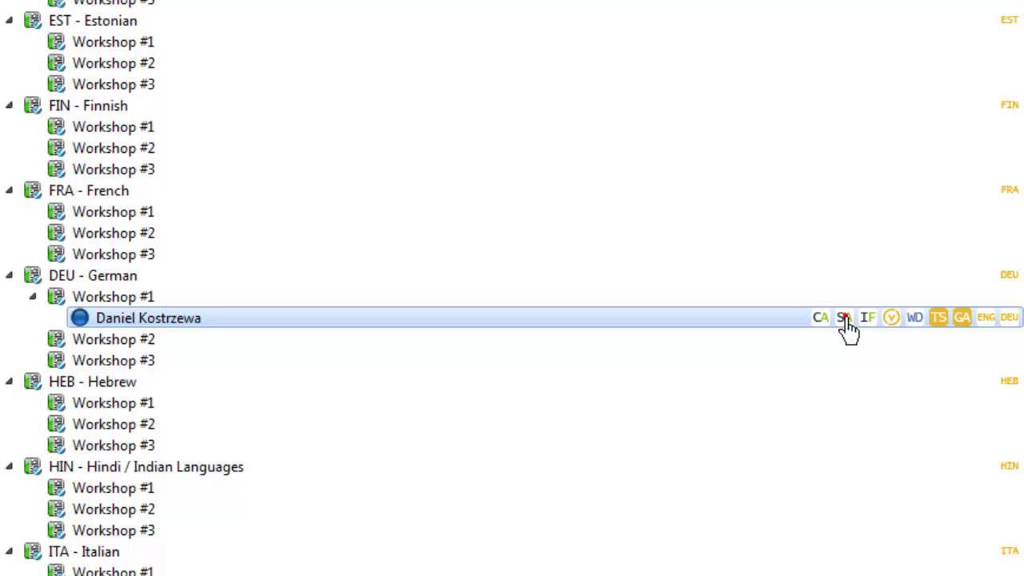
pyautogui.click(844, 318)
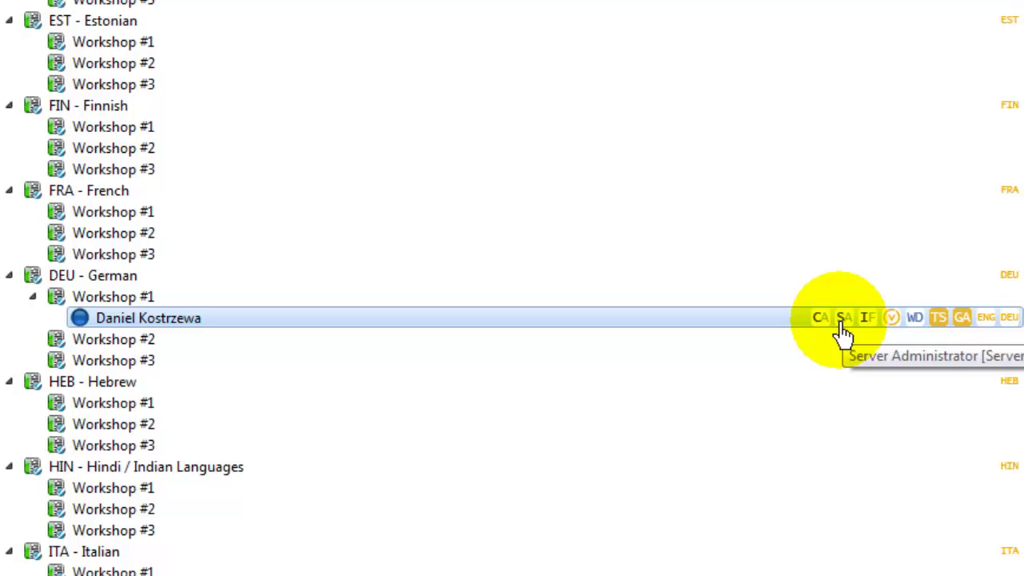
# Check the German member's actions and HEB - Hebrew channel, then select the DEU Workshop #1 client.
pyautogui.rightClick(657, 330)
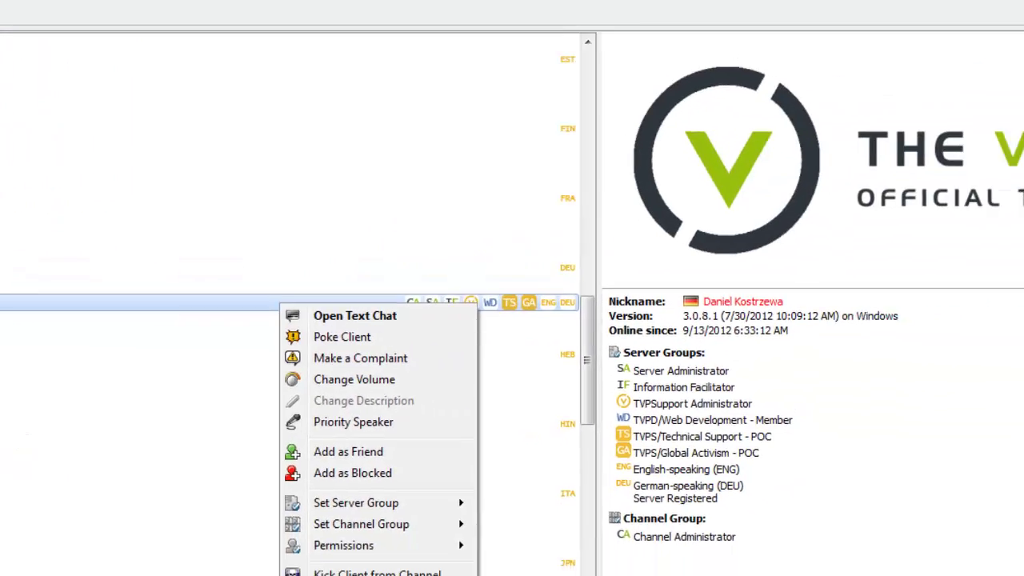
pyautogui.click(32, 354)
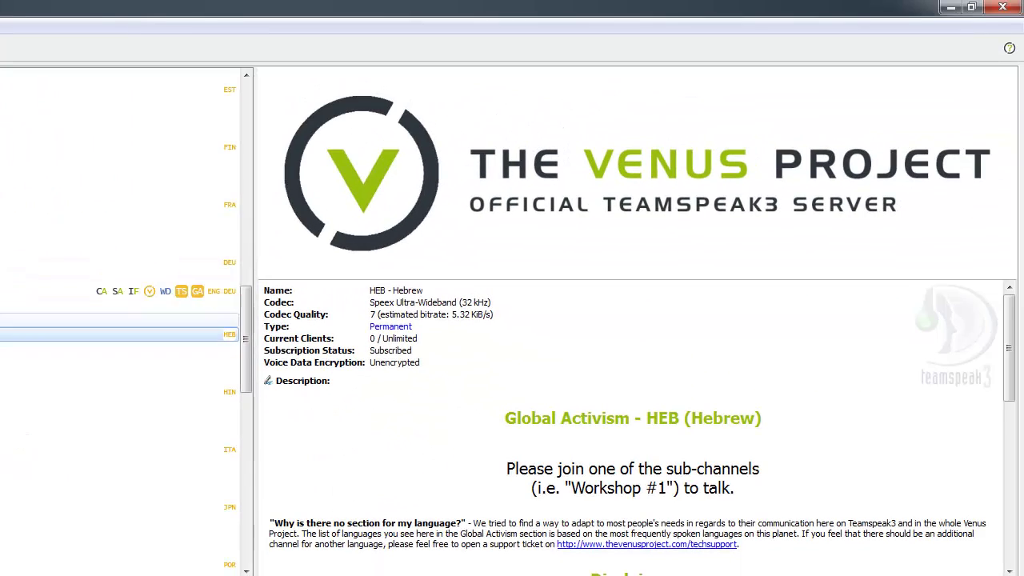
pyautogui.click(967, 10)
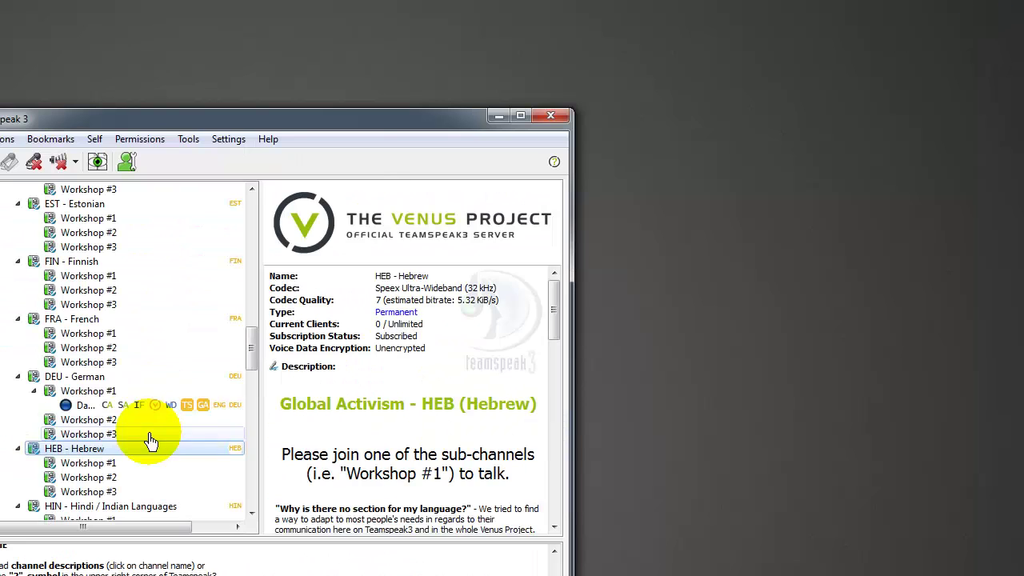
pyautogui.click(113, 405)
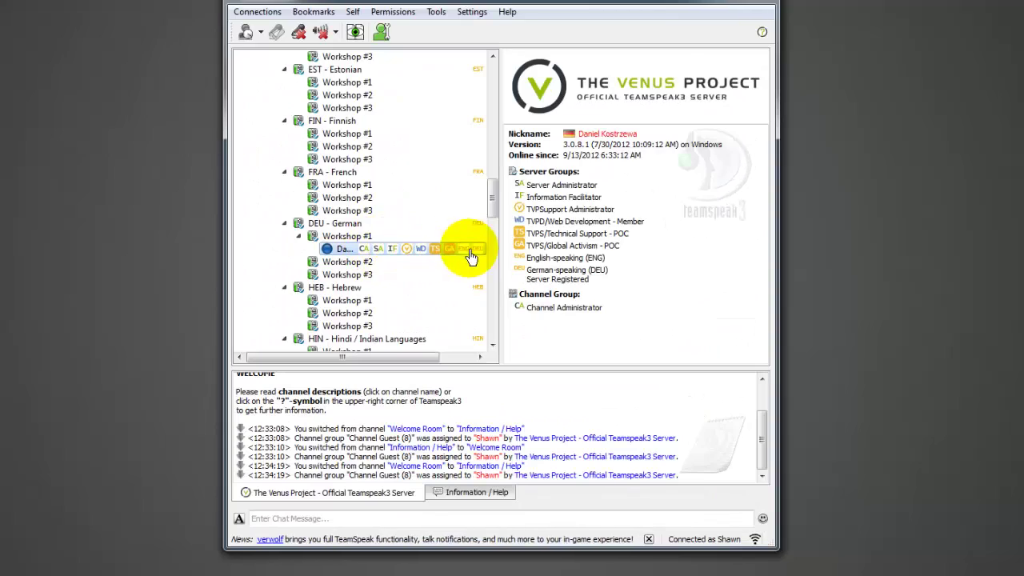
# Poke the DEU Workshop #1 client with a short help request and maximize the window.
pyautogui.rightClick(347, 253)
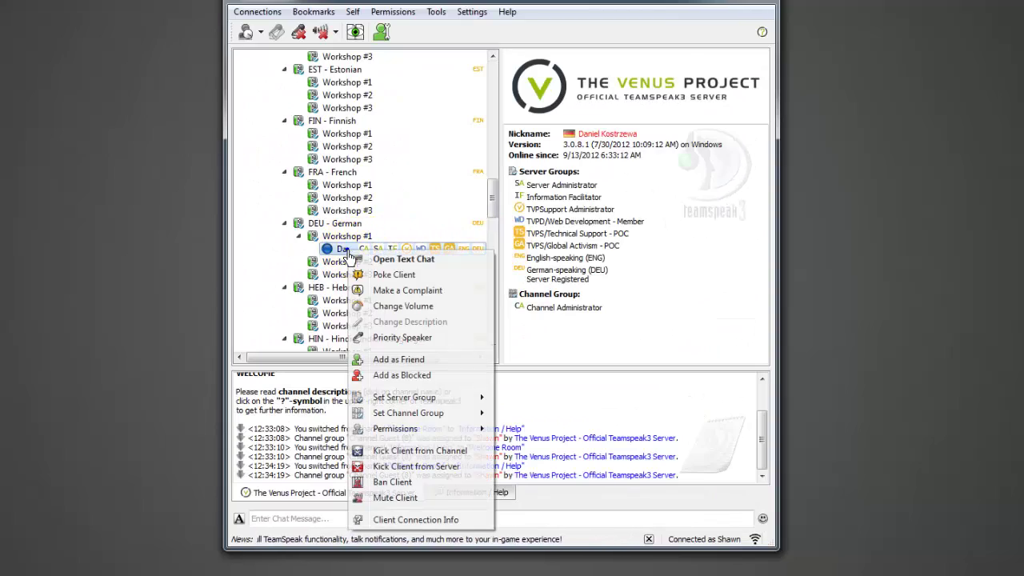
pyautogui.click(387, 277)
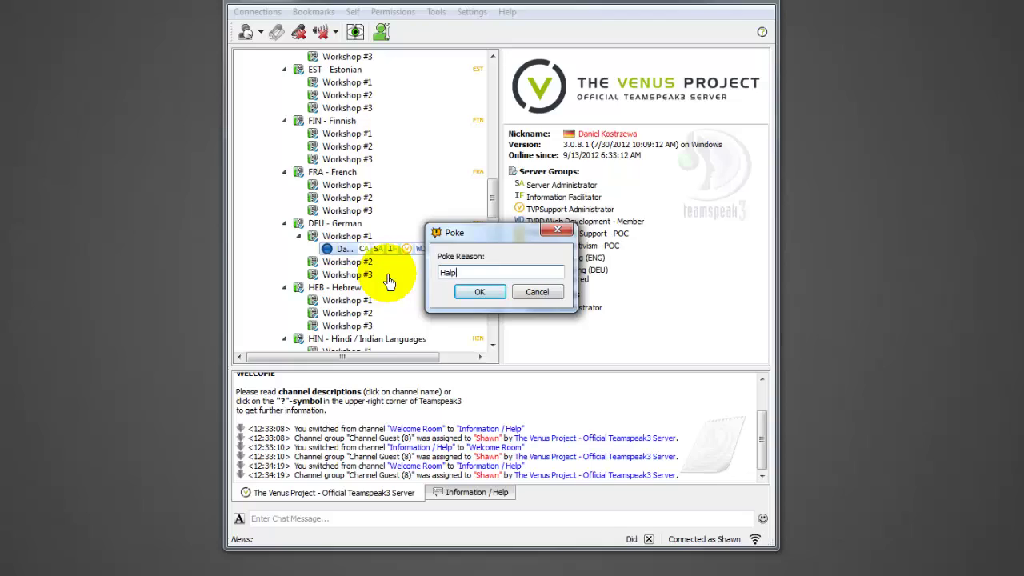
pyautogui.press('Return')
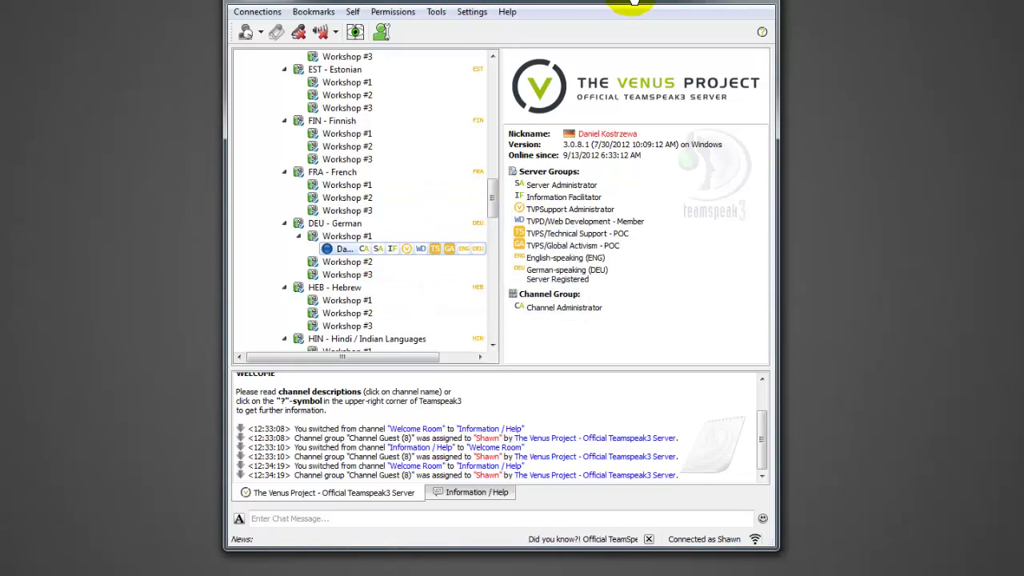
pyautogui.moveTo(567, 42); pyautogui.dragTo(542, 3)
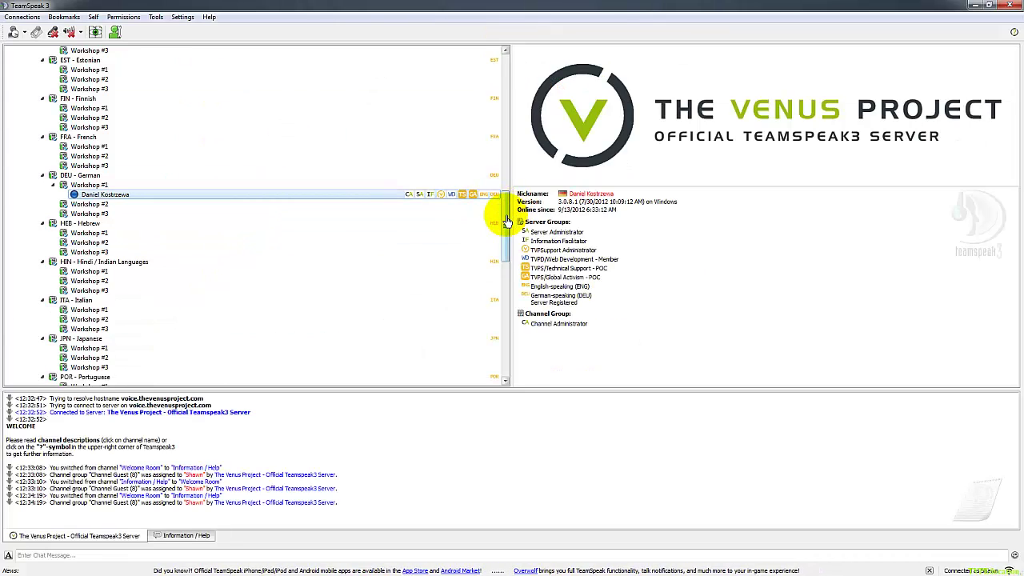
# Scroll the tree to the top and view Welcome Room, Information / Help and Technical Support descriptions.
pyautogui.moveTo(505, 224); pyautogui.dragTo(512, 80)
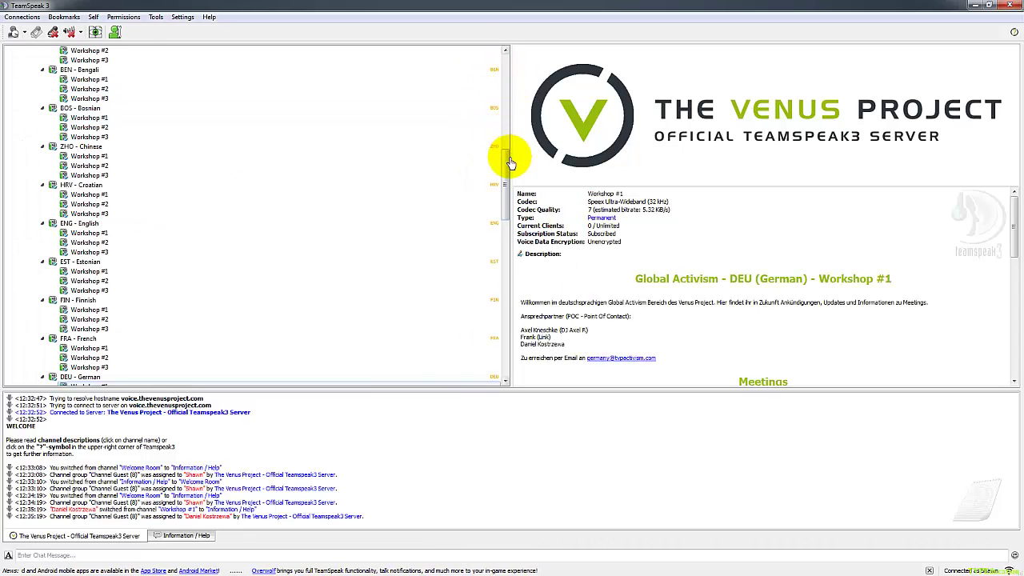
pyautogui.moveTo(505, 166); pyautogui.dragTo(513, 45)
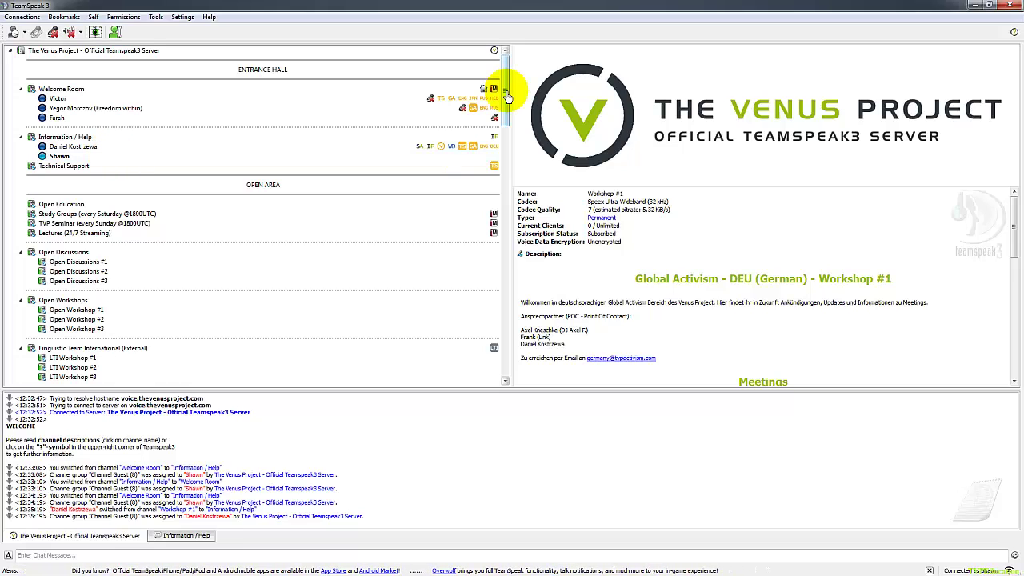
pyautogui.click(88, 89)
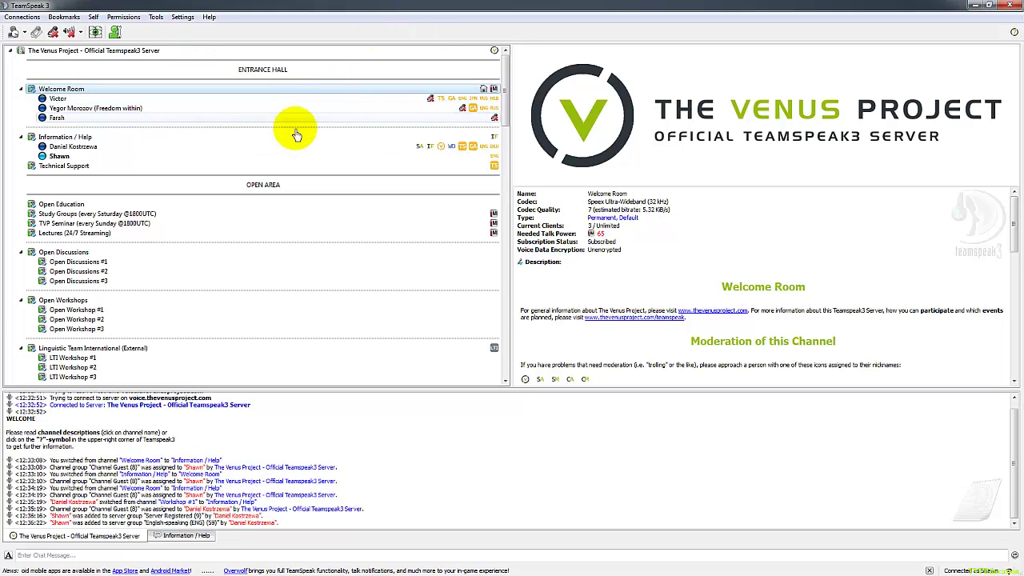
pyautogui.click(74, 139)
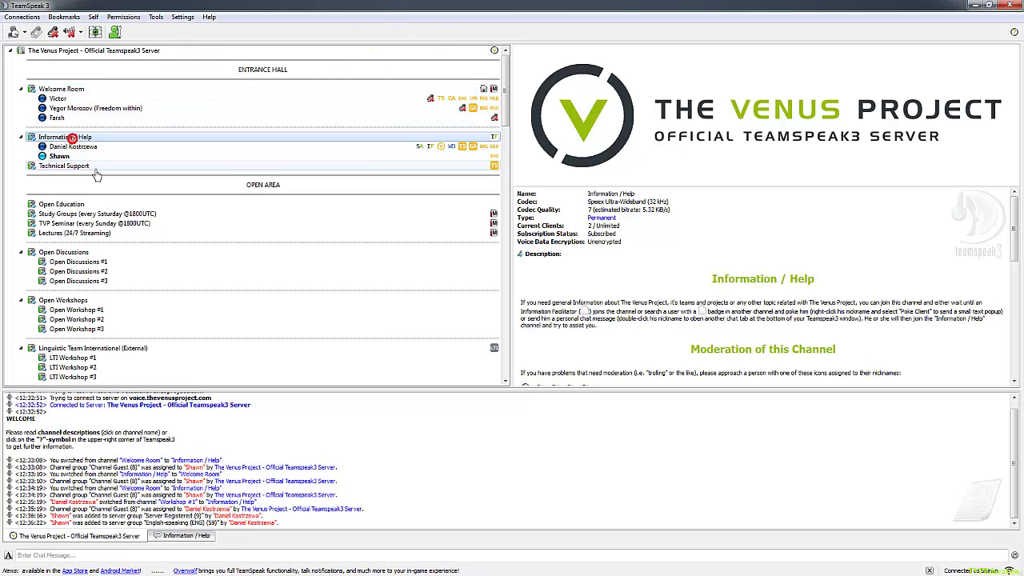
pyautogui.click(94, 167)
# View Open Education, Study Groups and TVP Seminar info, then join Open Discussions #1.
pyautogui.click(96, 206)
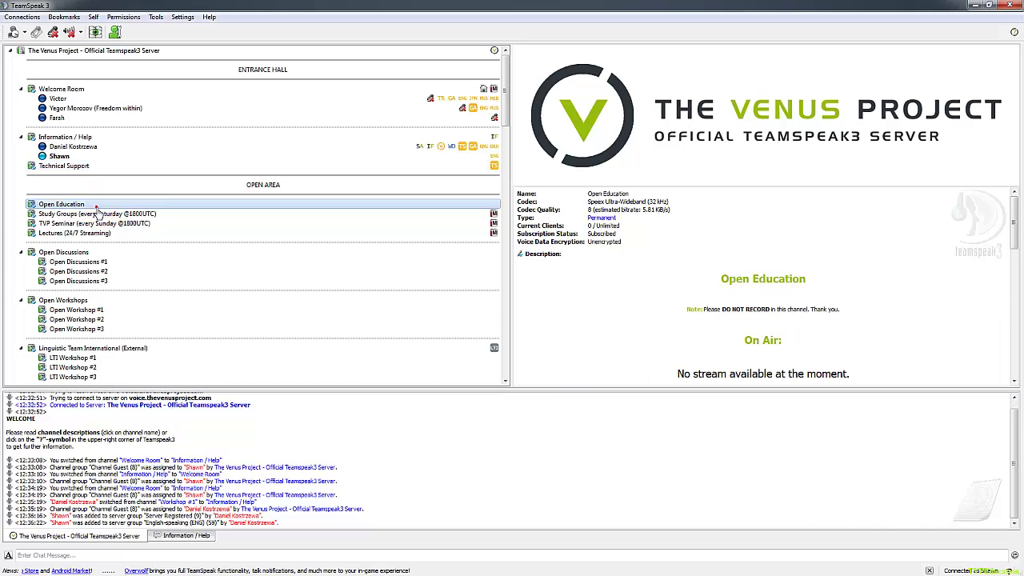
pyautogui.click(102, 215)
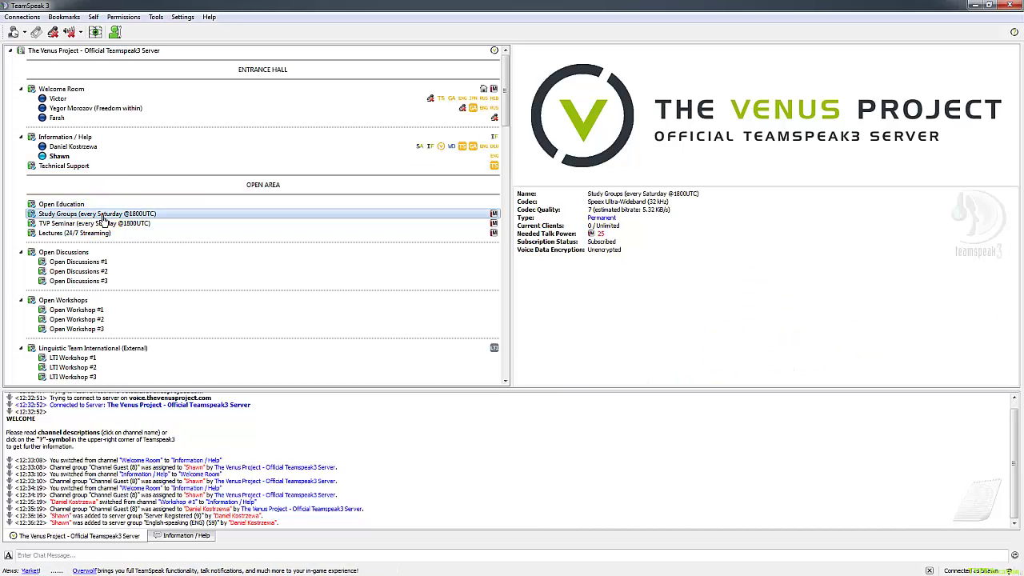
pyautogui.click(136, 225)
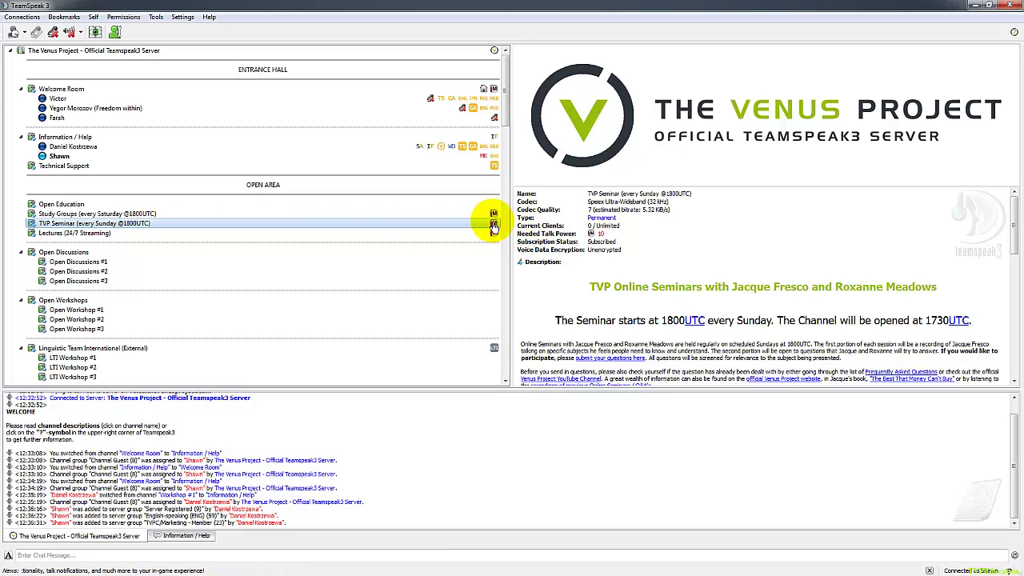
pyautogui.doubleClick(78, 263)
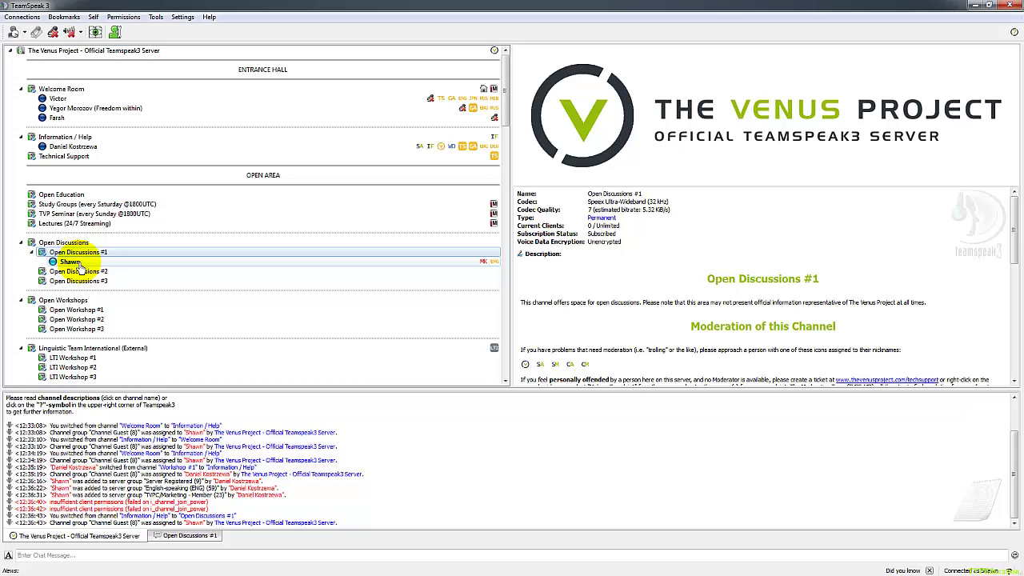
# Move through Open Discussions #2 and #3 into POC/Support Meetings.
pyautogui.doubleClick(80, 271)
pyautogui.click(91, 282)
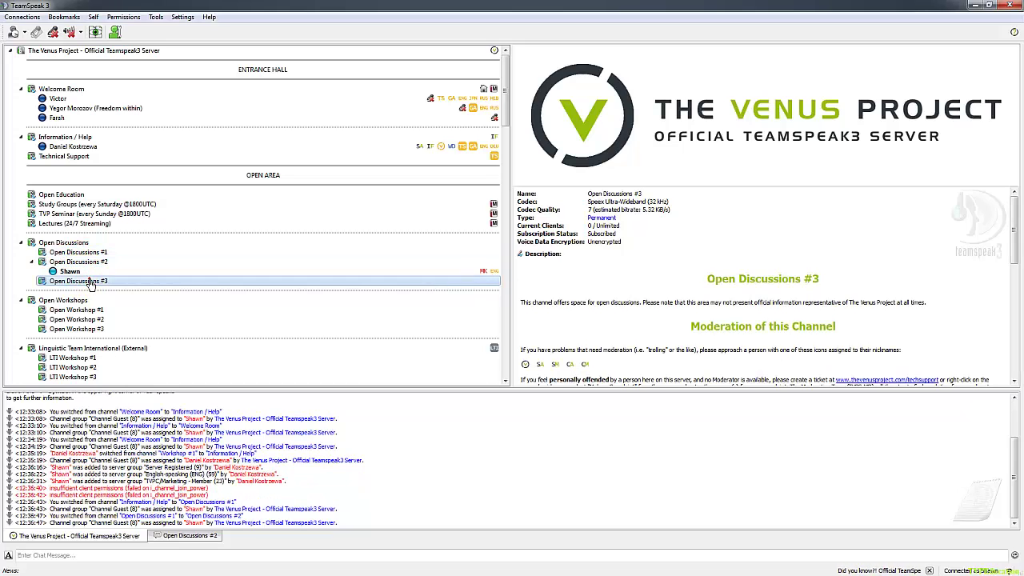
pyautogui.doubleClick(91, 282)
pyautogui.scroll(-4, 160, 288)
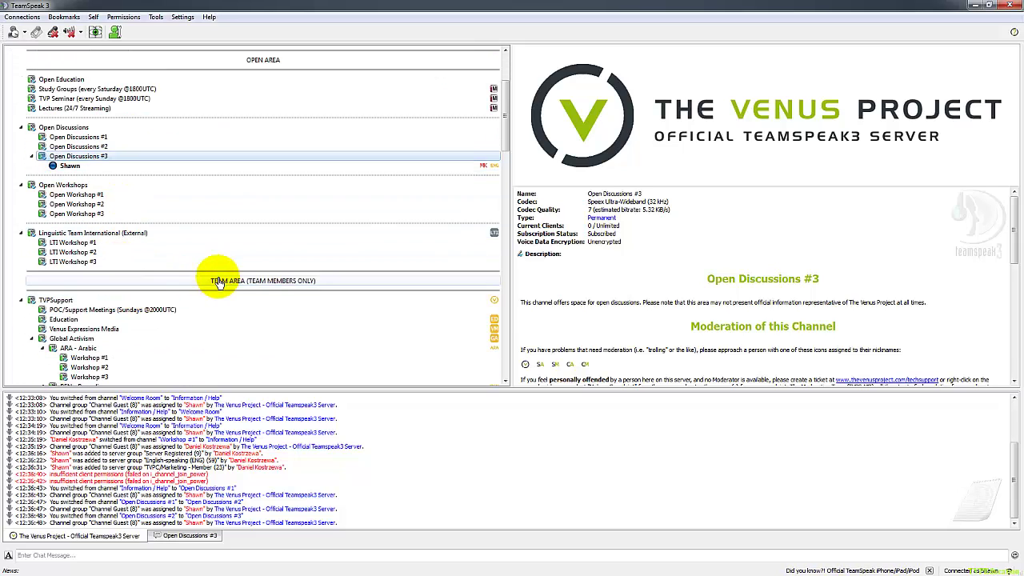
pyautogui.scroll(-1, 265, 282)
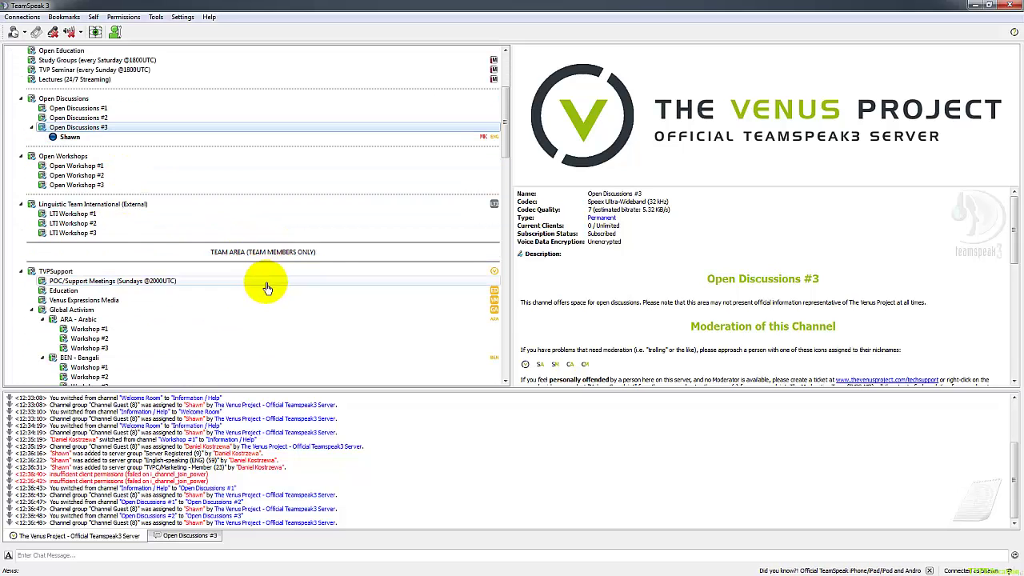
pyautogui.doubleClick(80, 282)
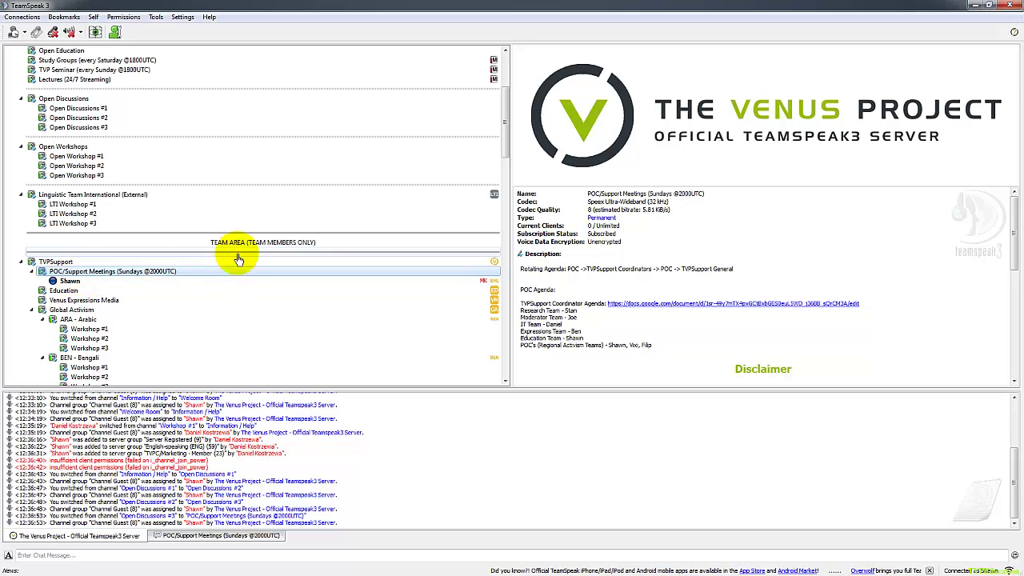
# View TEAM AREA, Arabic Workshop #1 and #2, and Global Activism info, then scroll the tree back up.
pyautogui.click(298, 247)
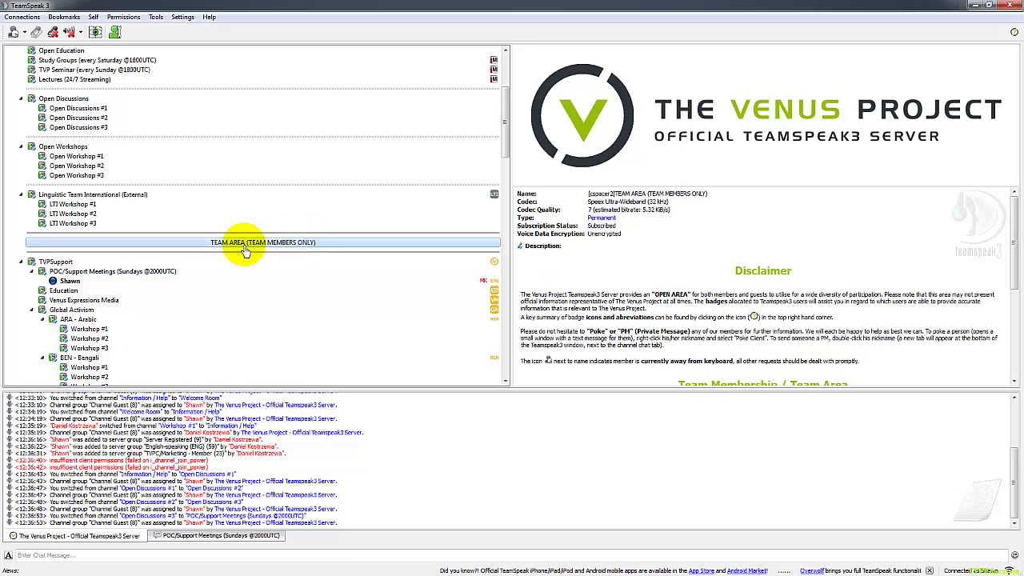
pyautogui.click(195, 329)
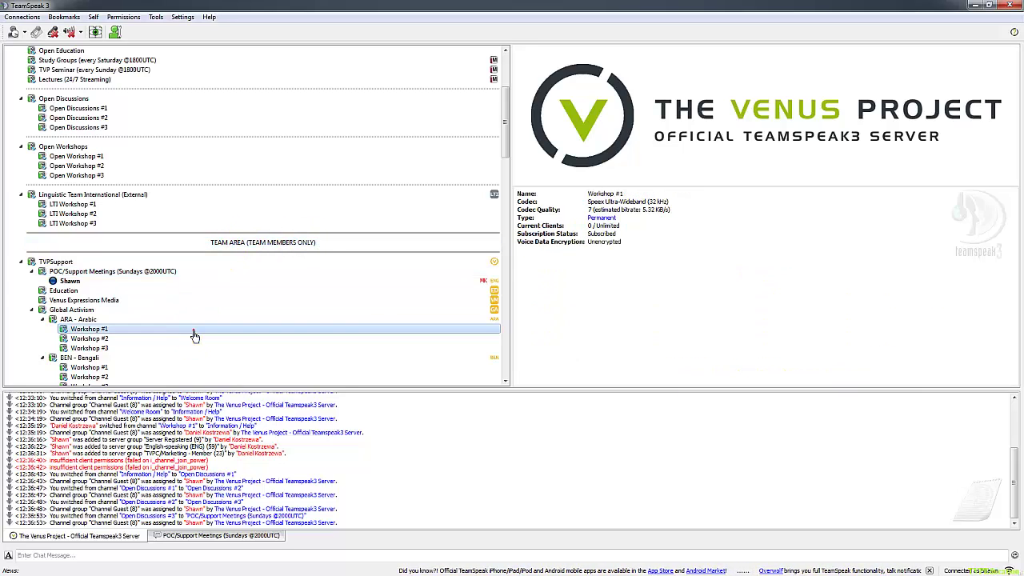
pyautogui.click(149, 309)
pyautogui.click(130, 339)
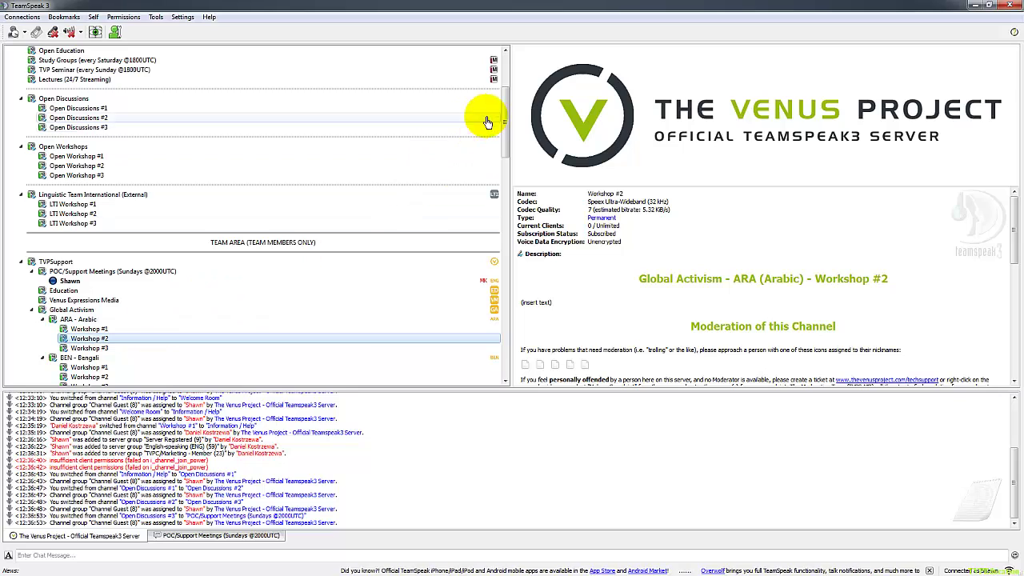
pyautogui.moveTo(506, 133); pyautogui.dragTo(506, 126)
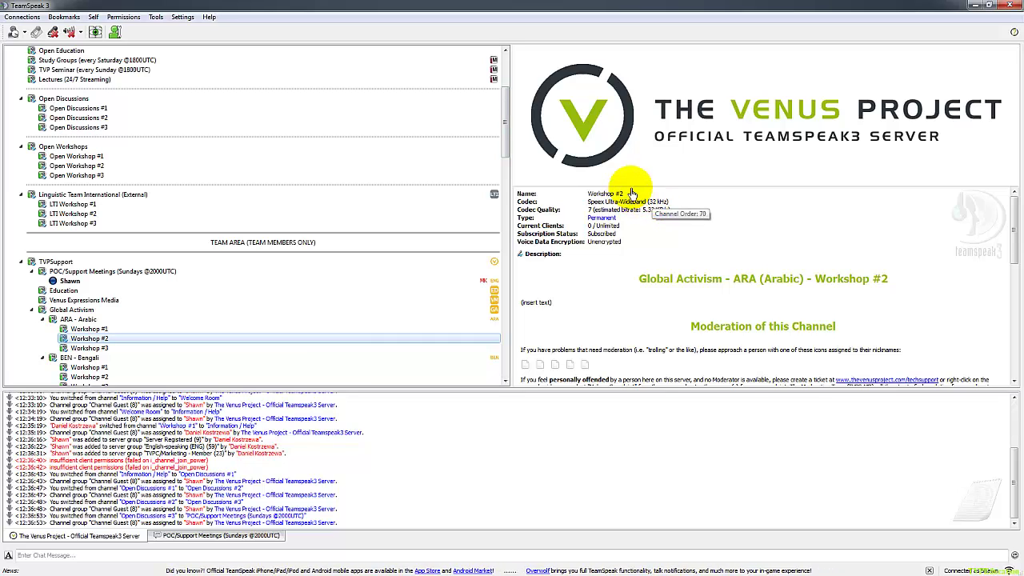
pyautogui.moveTo(506, 126); pyautogui.dragTo(519, 95)
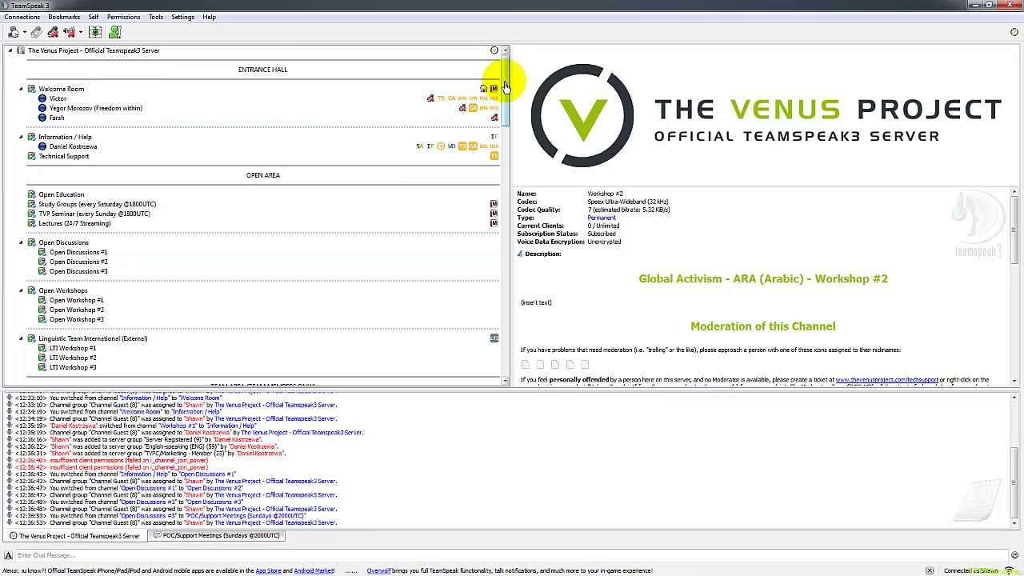
pyautogui.moveTo(507, 86)
pyautogui.mouseDown()
pyautogui.moveTo(489, 313)
pyautogui.moveTo(495, 90)
pyautogui.mouseUp()
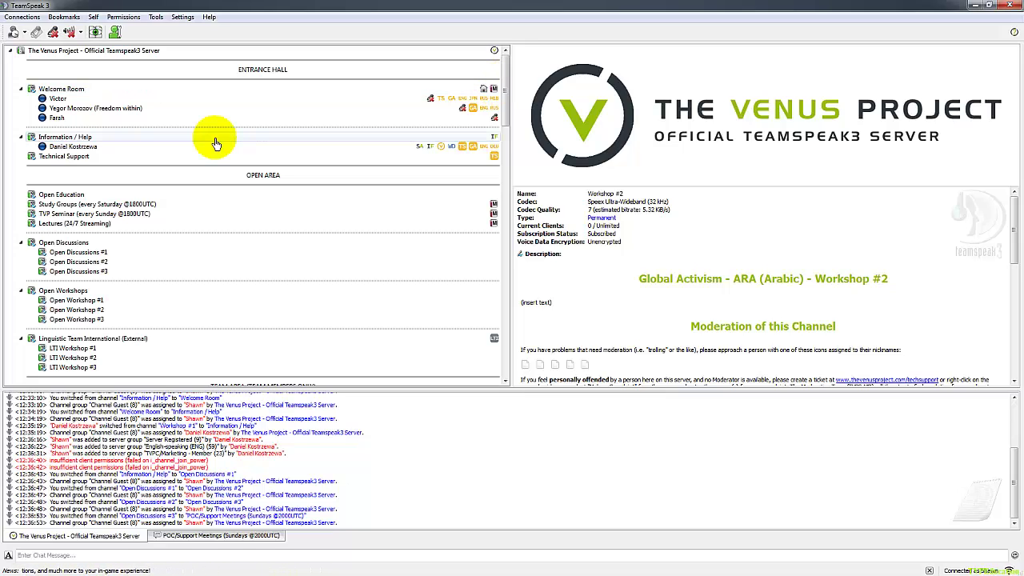
pyautogui.click(183, 17)
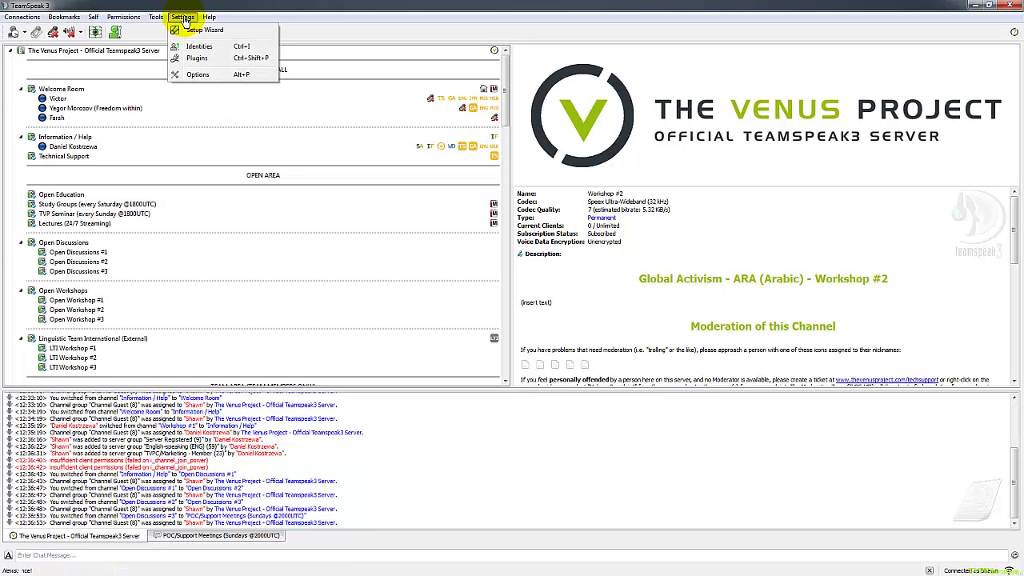
# Dismiss the Help menu, un-maximize the main window, and bring up the Settings menu again.
pyautogui.moveTo(208, 17)
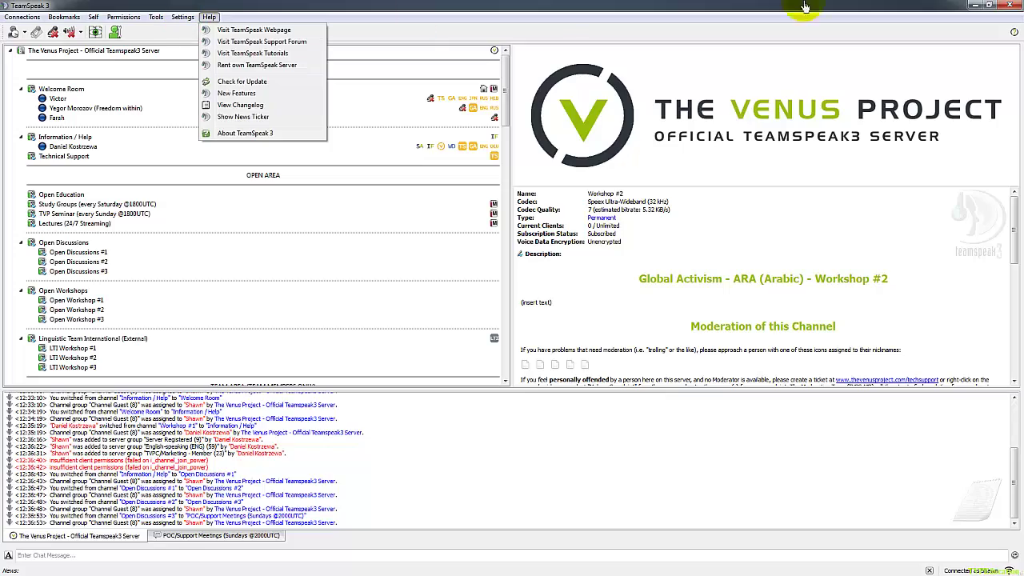
pyautogui.press('Escape')
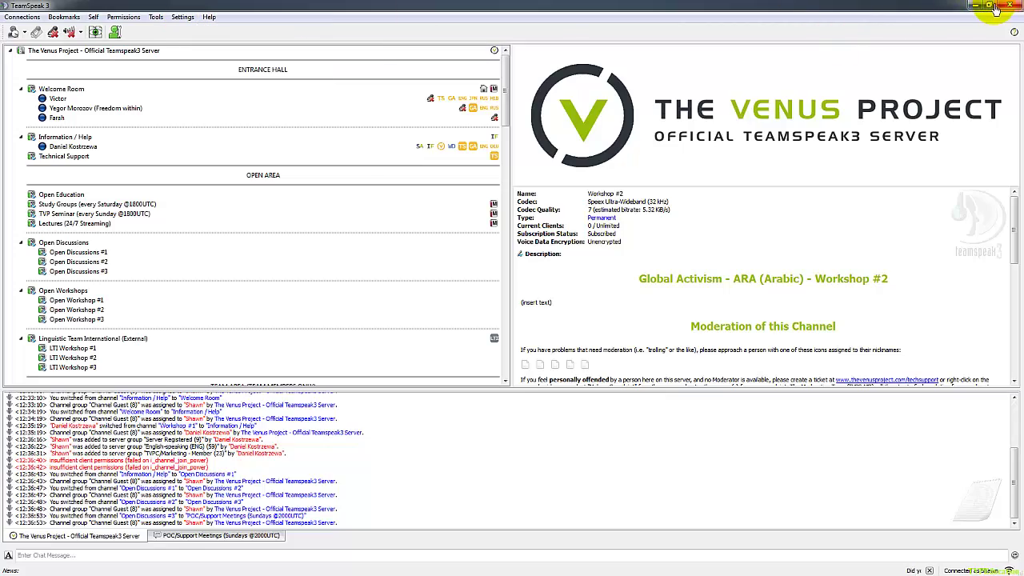
pyautogui.click(993, 5)
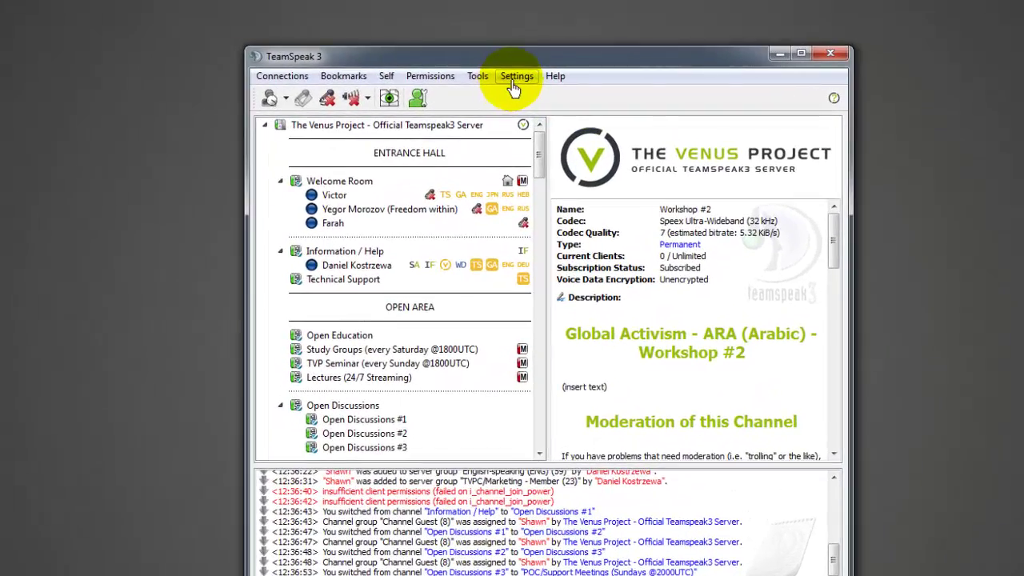
pyautogui.click(514, 84)
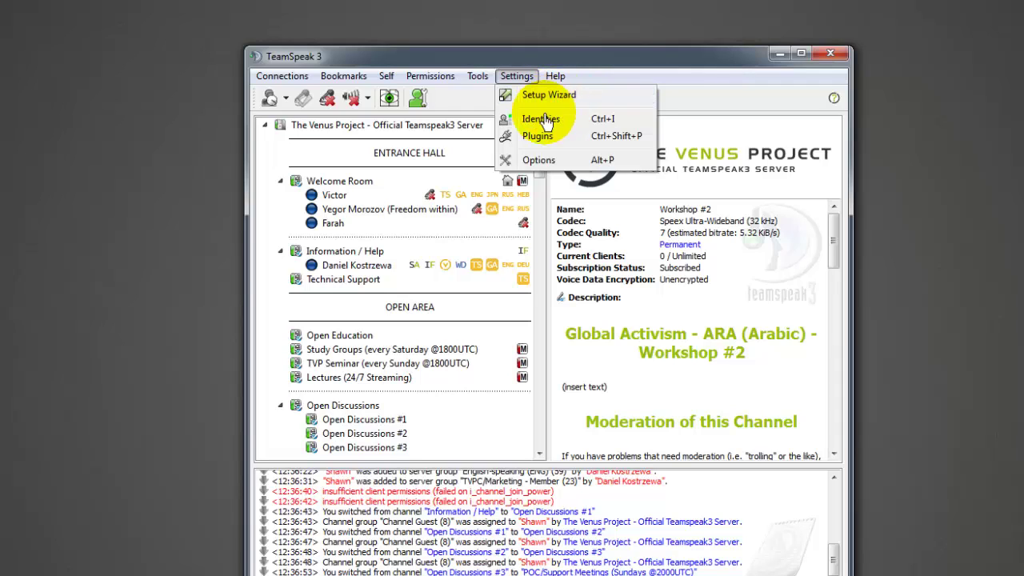
# In Options > Capture, keep 'Automatically use best mode' as capture mode and list the capture devices.
pyautogui.click(541, 171)
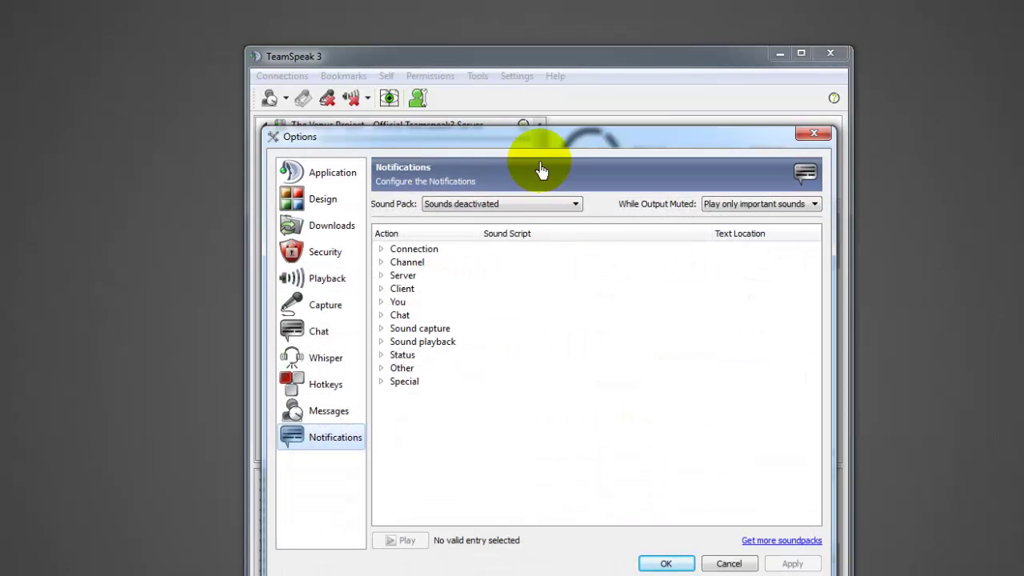
pyautogui.click(325, 307)
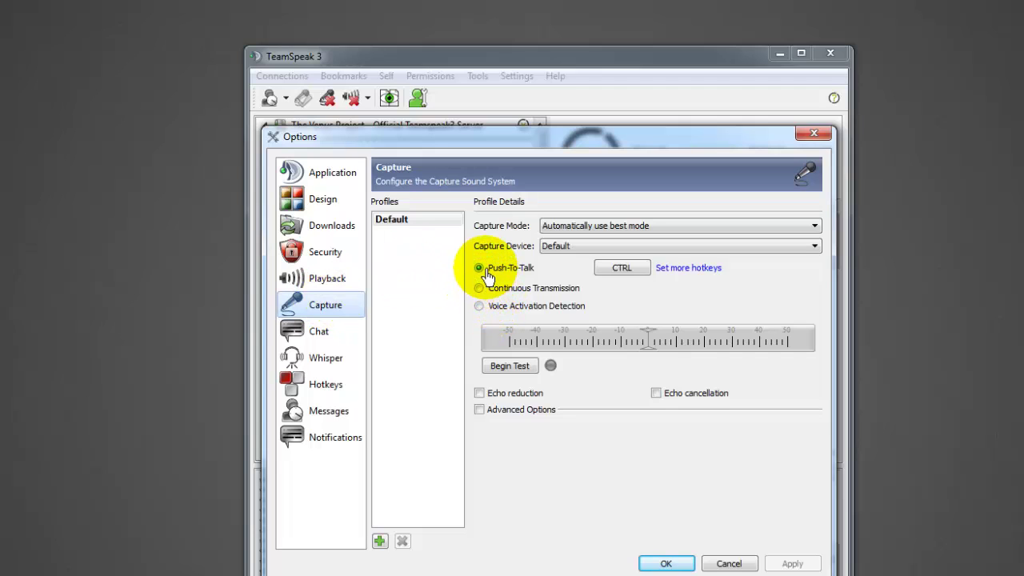
pyautogui.click(644, 228)
pyautogui.click(643, 228)
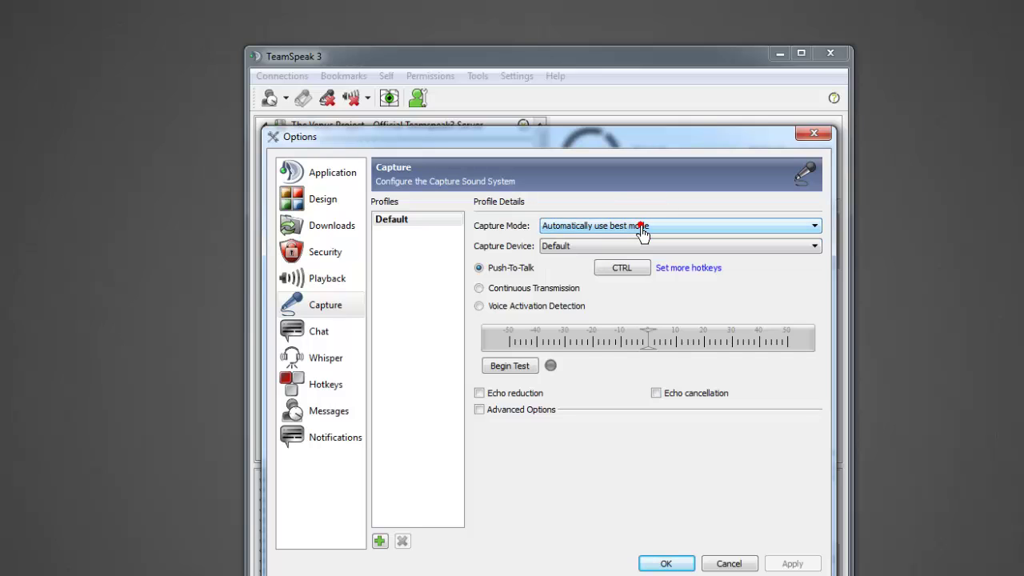
pyautogui.click(642, 228)
pyautogui.click(643, 233)
pyautogui.click(612, 250)
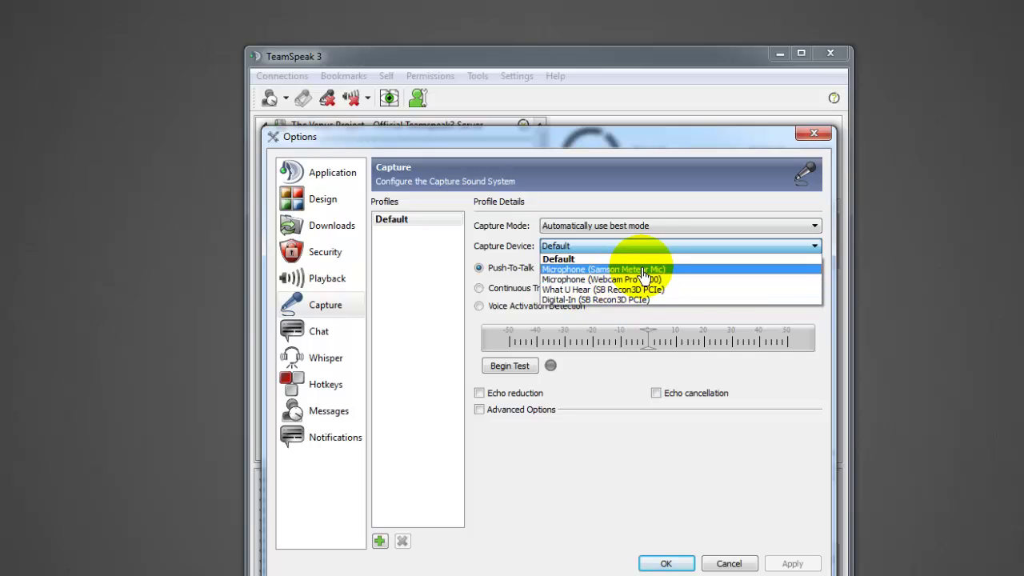
# Select Microphone (Samson Meteor Mic) as capture device and test its level with push-to-talk.
pyautogui.click(644, 274)
pyautogui.click(788, 296)
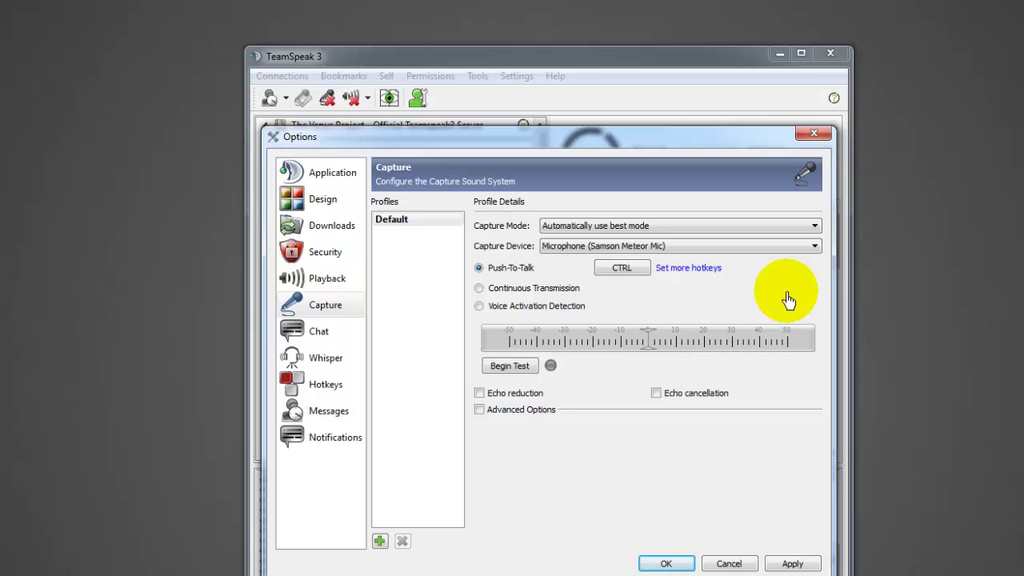
pyautogui.click(521, 369)
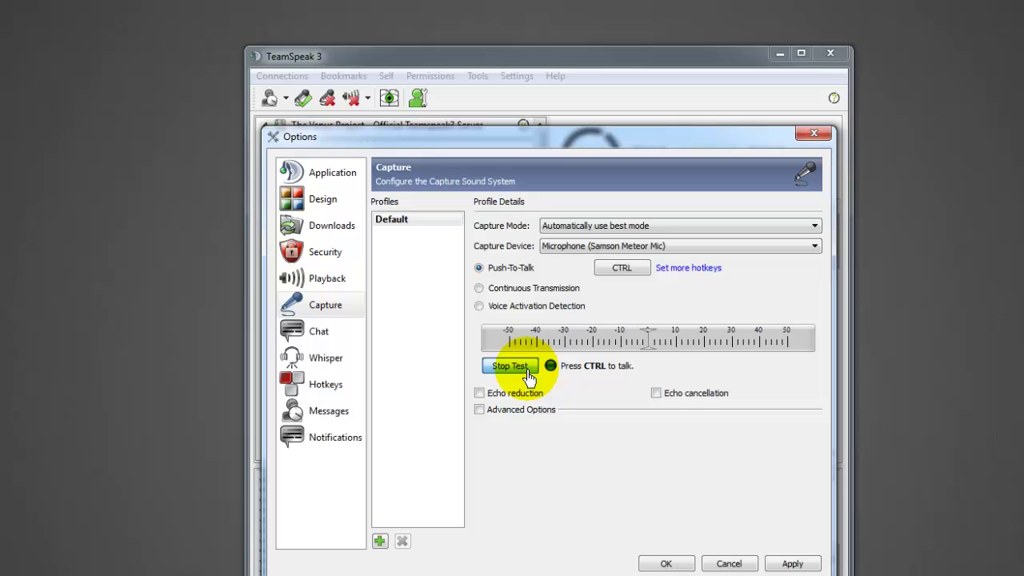
pyautogui.press('ctrl')
# Turn on Echo reduction and Advanced Options, then apply the capture settings.
pyautogui.click(479, 394)
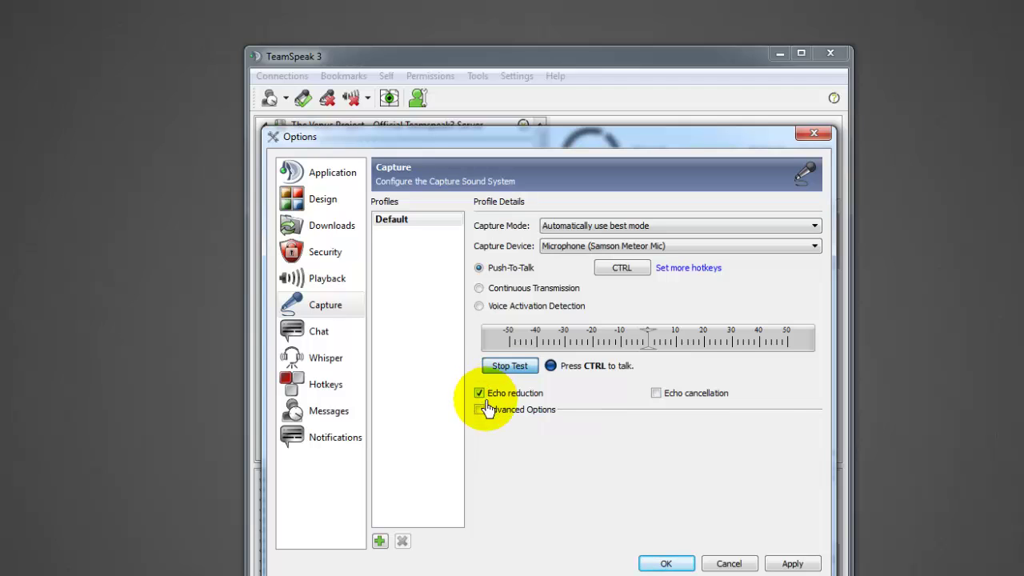
pyautogui.click(478, 409)
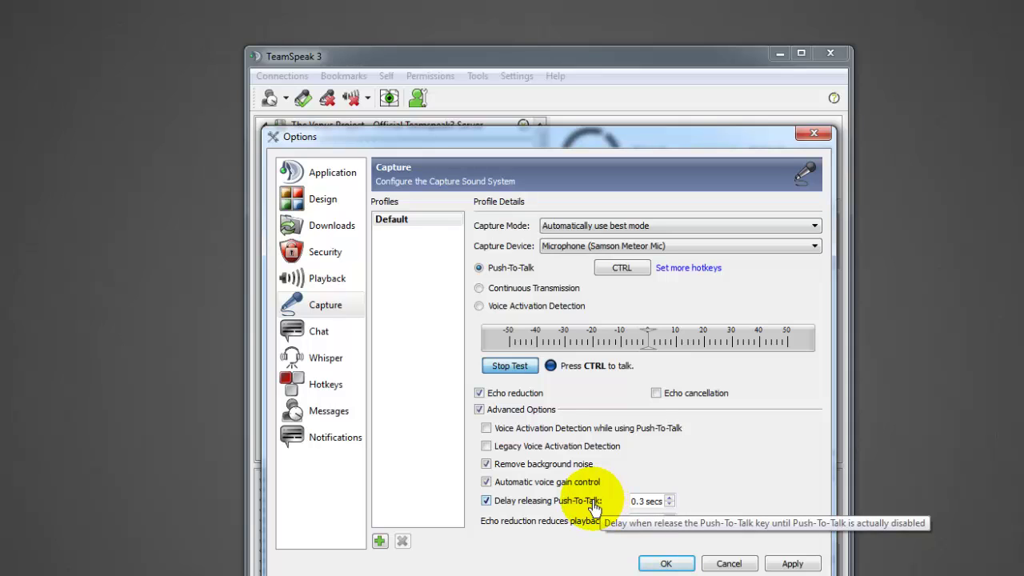
pyautogui.click(792, 564)
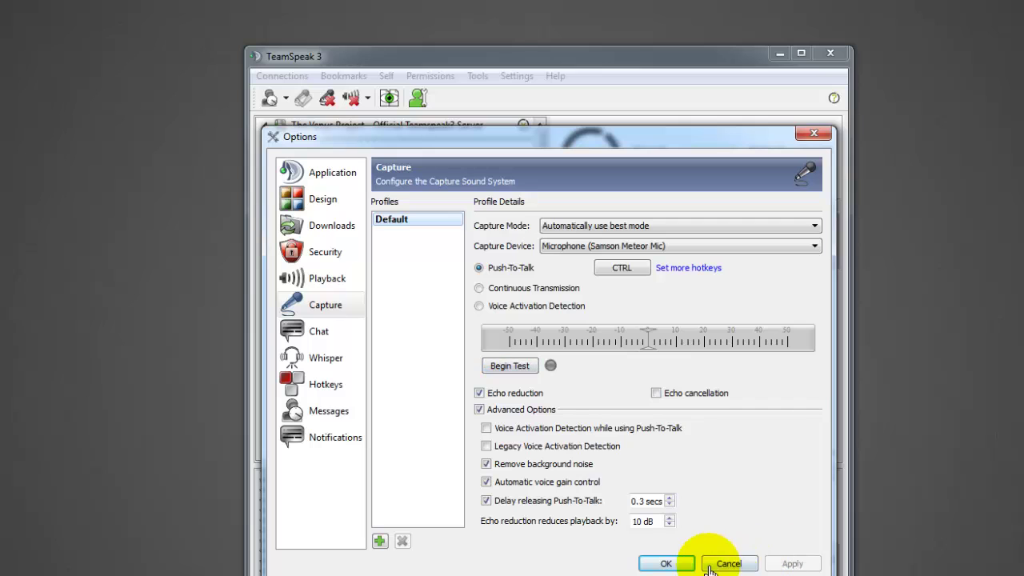
# Confirm the Options dialog with OK, then open the Bookmarks menu.
pyautogui.click(666, 564)
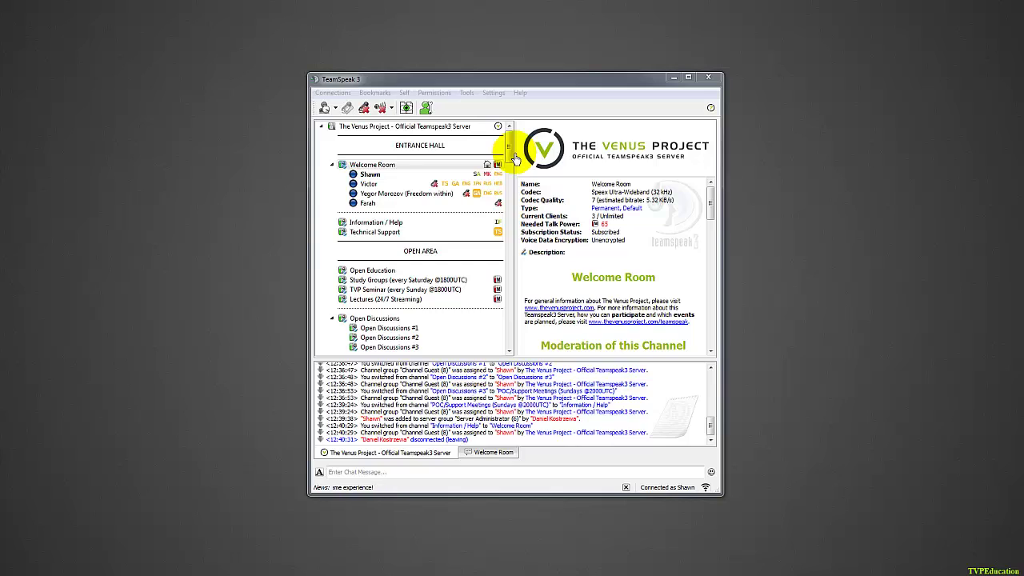
pyautogui.click(375, 94)
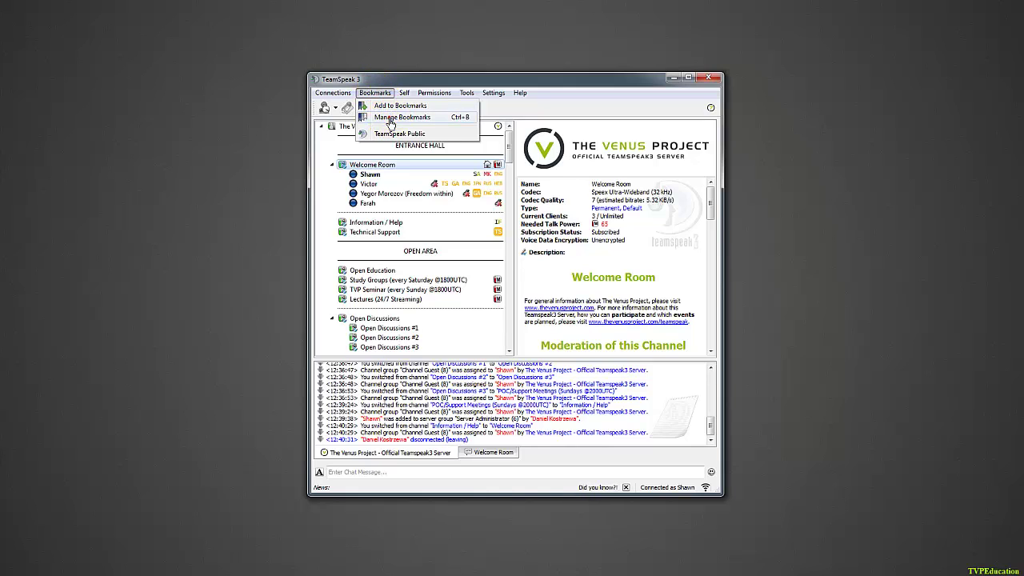
# Open Manage Bookmarks and arrange it beside the main window, selecting TeamSpeak Public.
pyautogui.click(393, 118)
pyautogui.moveTo(120, 16); pyautogui.dragTo(742, 33)
pyautogui.moveTo(514, 83); pyautogui.dragTo(252, 59)
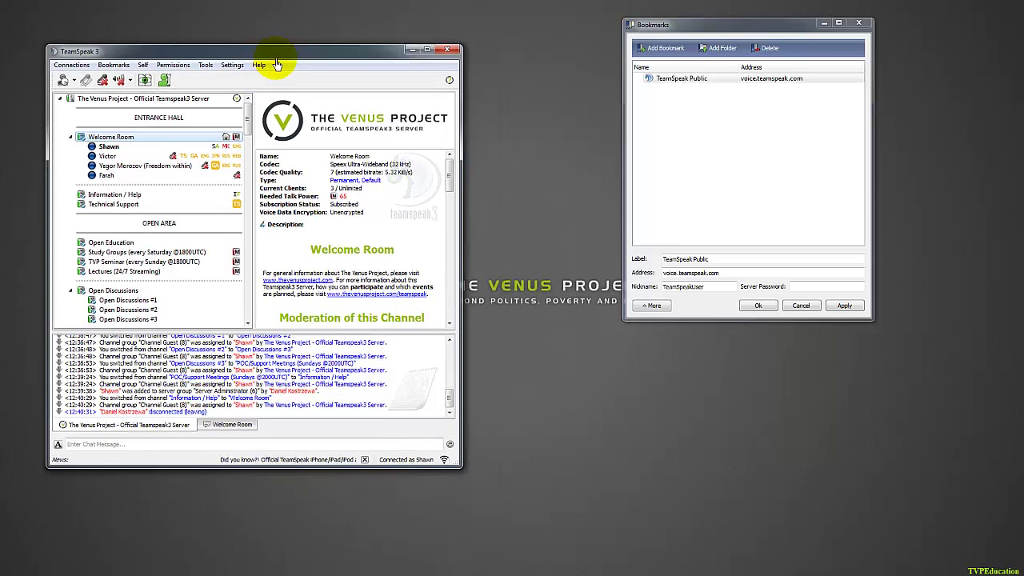
pyautogui.moveTo(715, 25); pyautogui.dragTo(655, 76)
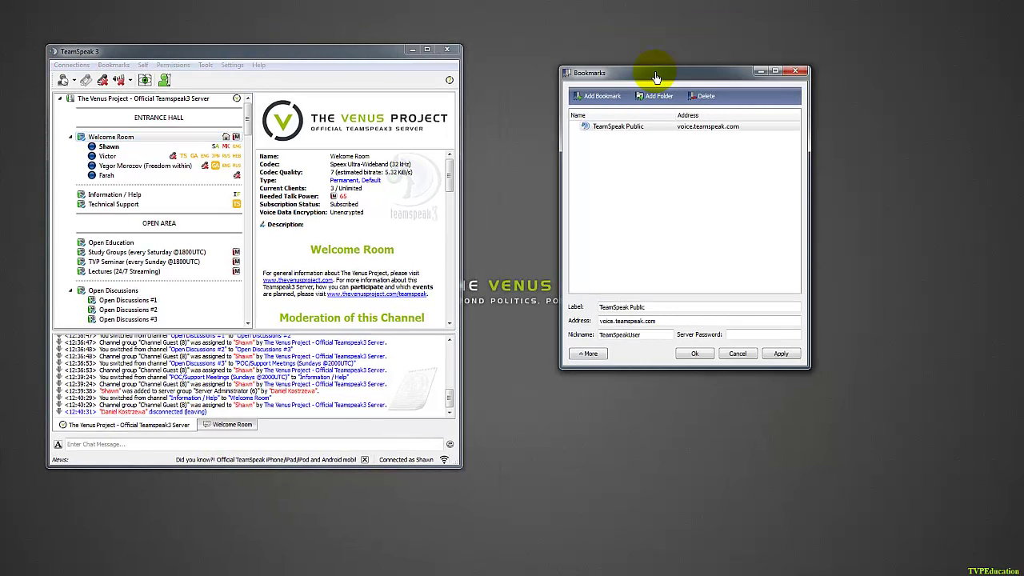
pyautogui.click(644, 129)
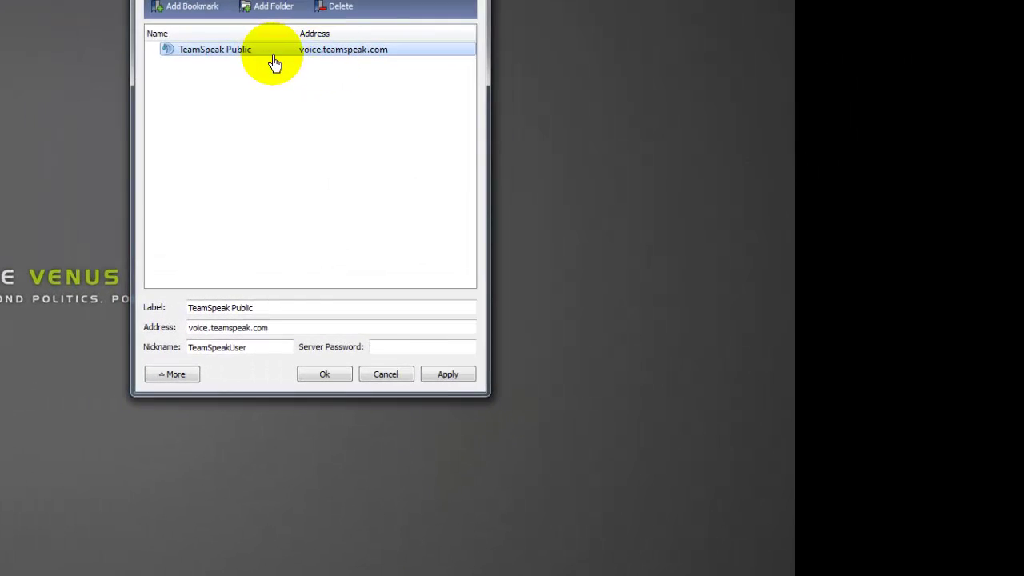
# Add a TVP bookmark for voice.thevenusproject.com with nickname and server password, then show More settings.
pyautogui.moveTo(273, 62)
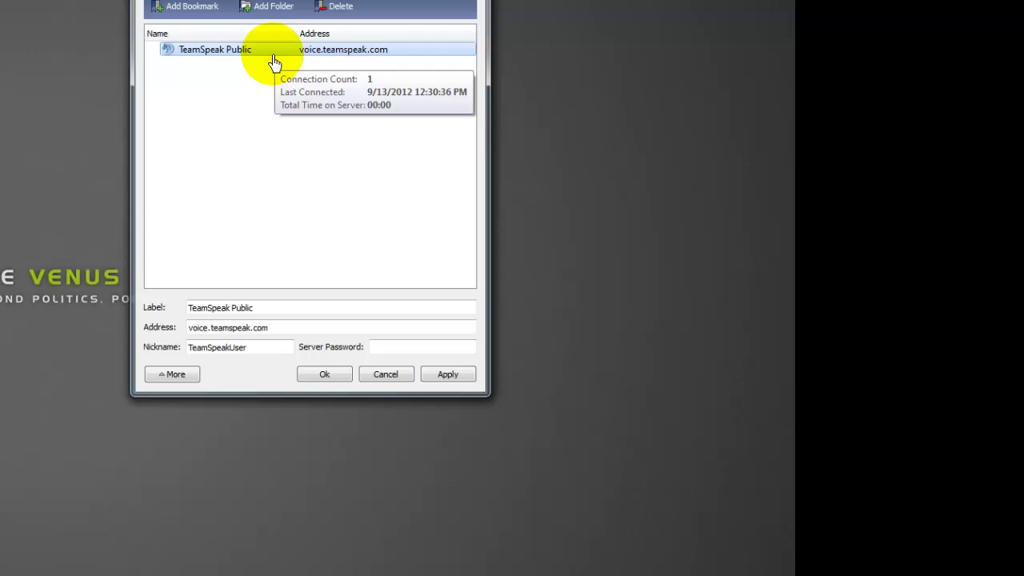
pyautogui.click(176, 14)
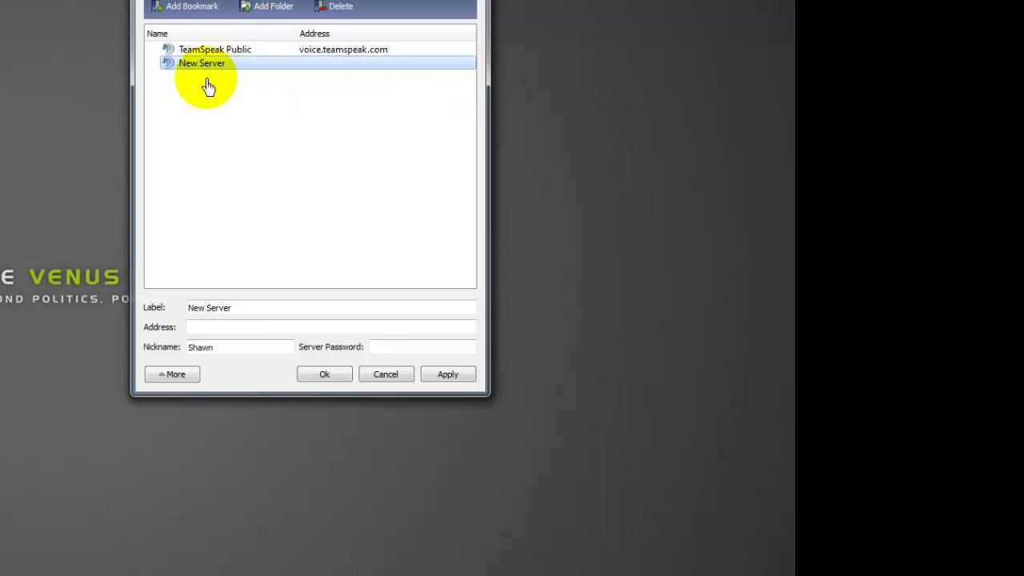
pyautogui.moveTo(245, 307); pyautogui.dragTo(151, 320)
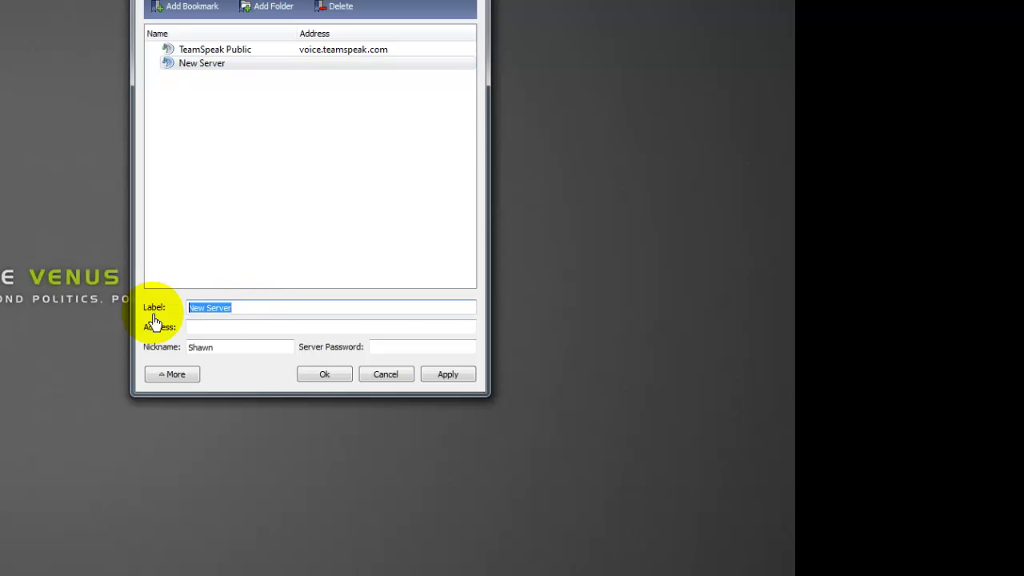
pyautogui.press('Tab')
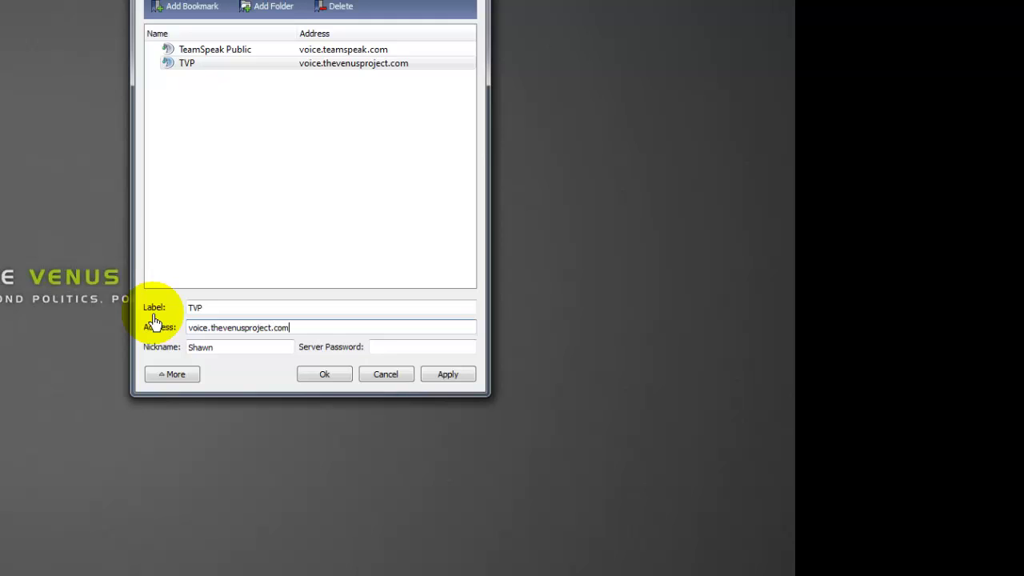
pyautogui.press('Tab')
pyautogui.press('Tab')
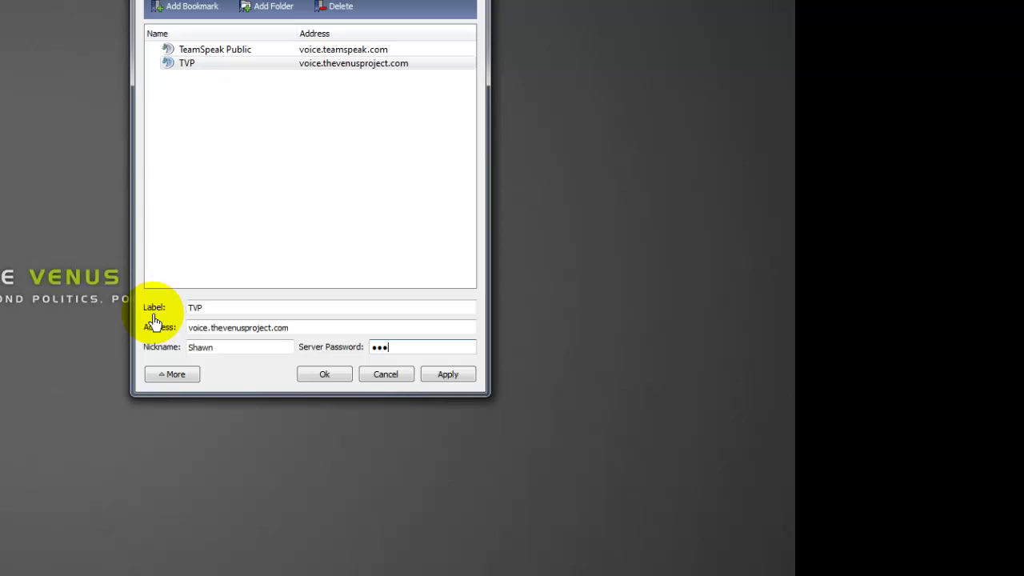
pyautogui.click(163, 379)
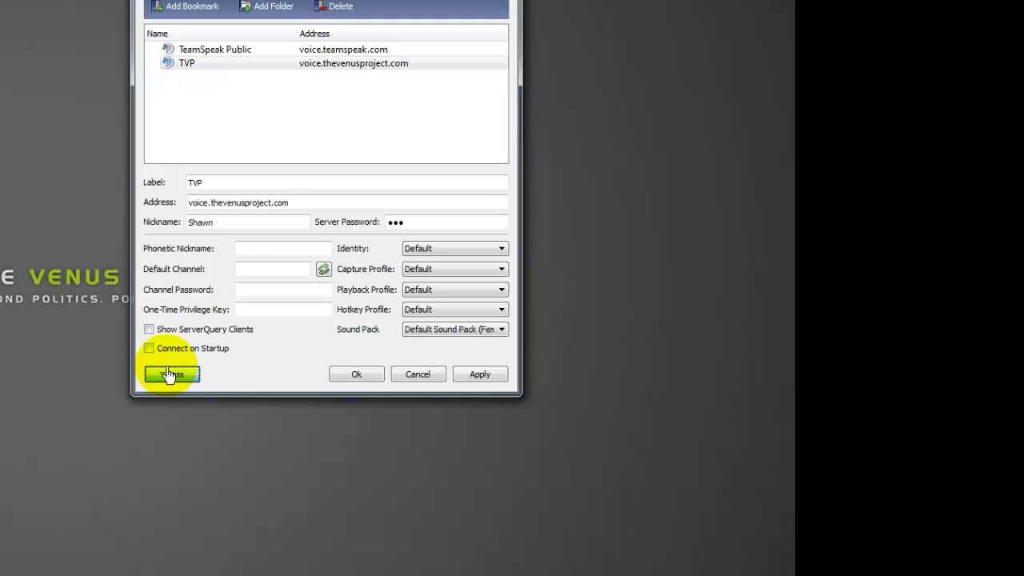
# Enable Connect on Startup for the TVP bookmark.
pyautogui.click(181, 376)
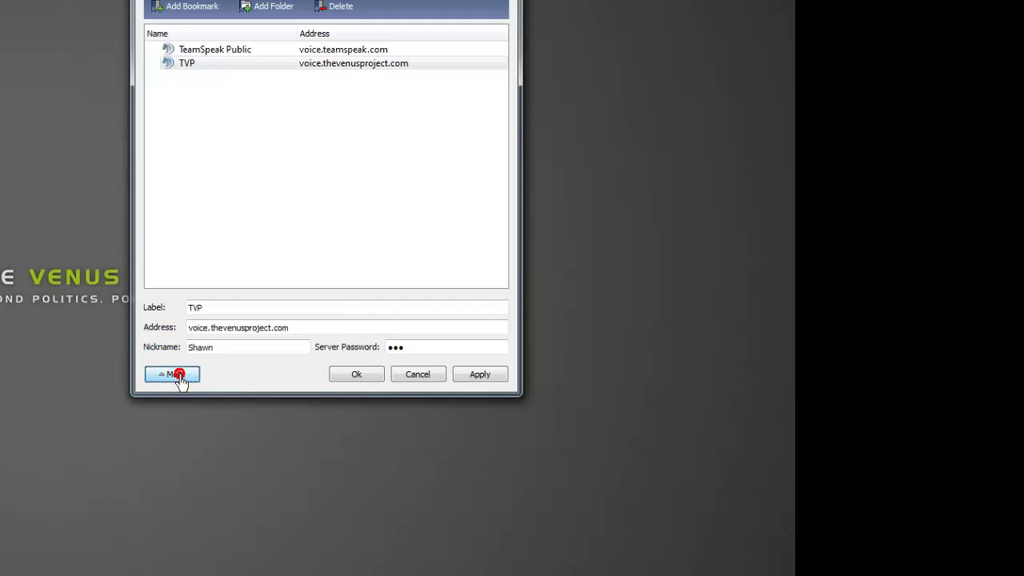
pyautogui.click(181, 376)
pyautogui.click(181, 378)
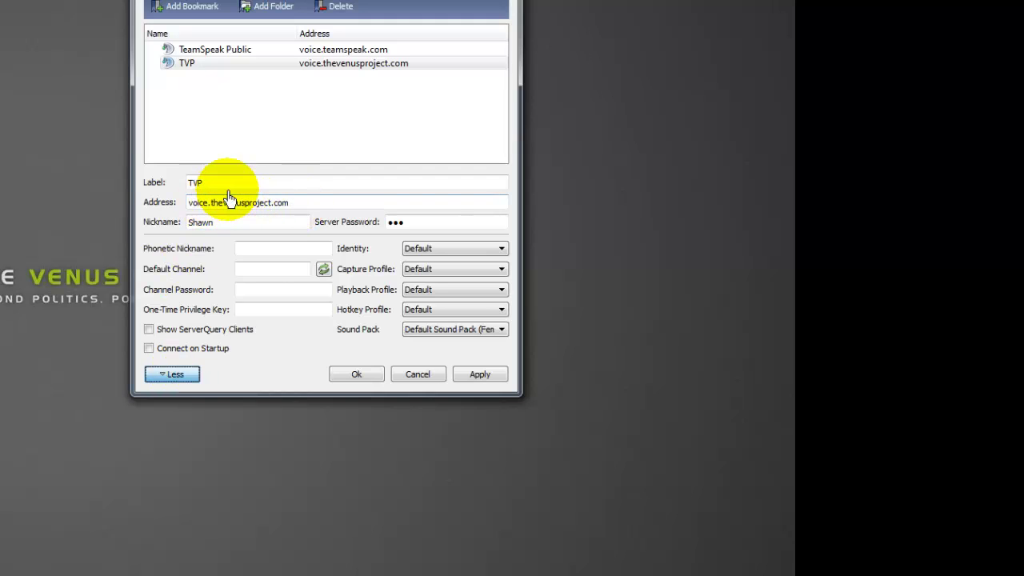
pyautogui.click(149, 350)
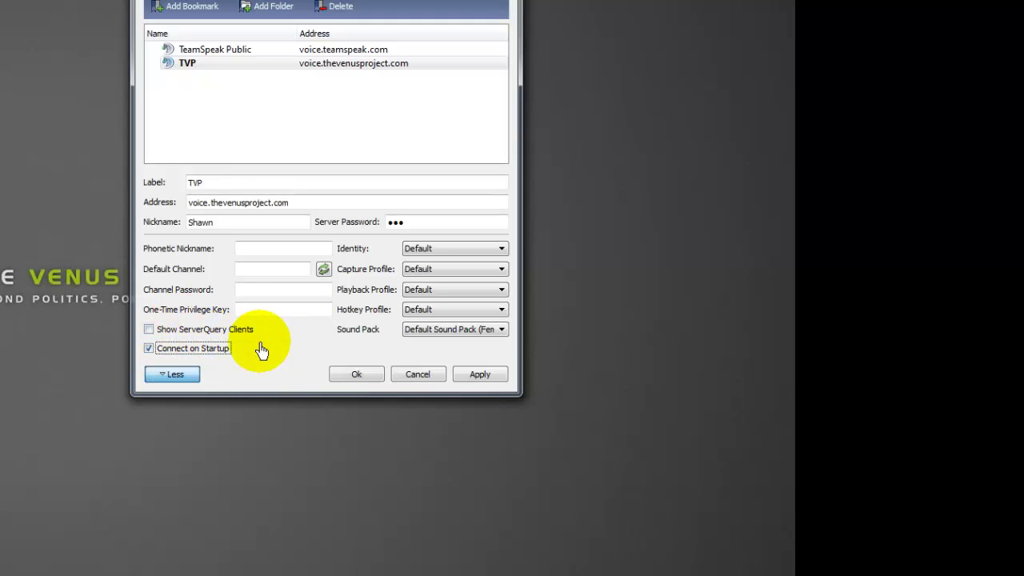
# Set the bookmark's Sound Pack to Sounds deactivated, then apply and close with Ok.
pyautogui.click(439, 331)
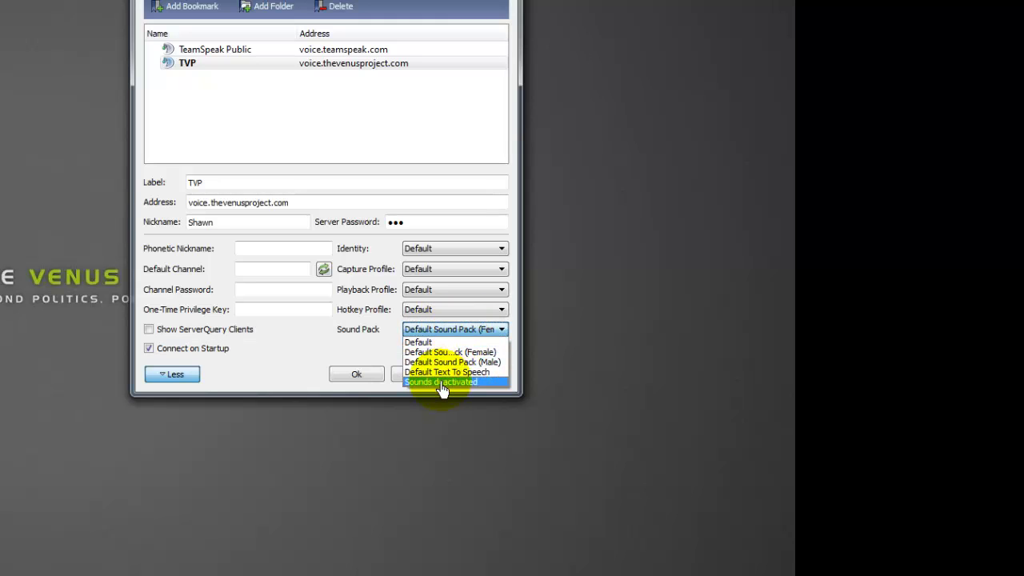
pyautogui.click(441, 381)
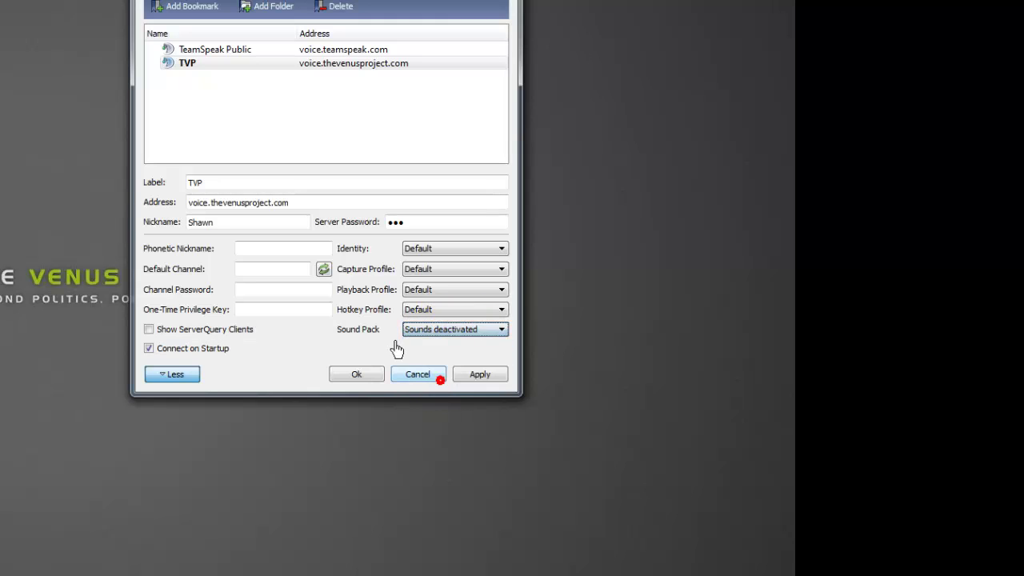
pyautogui.click(446, 331)
pyautogui.click(445, 340)
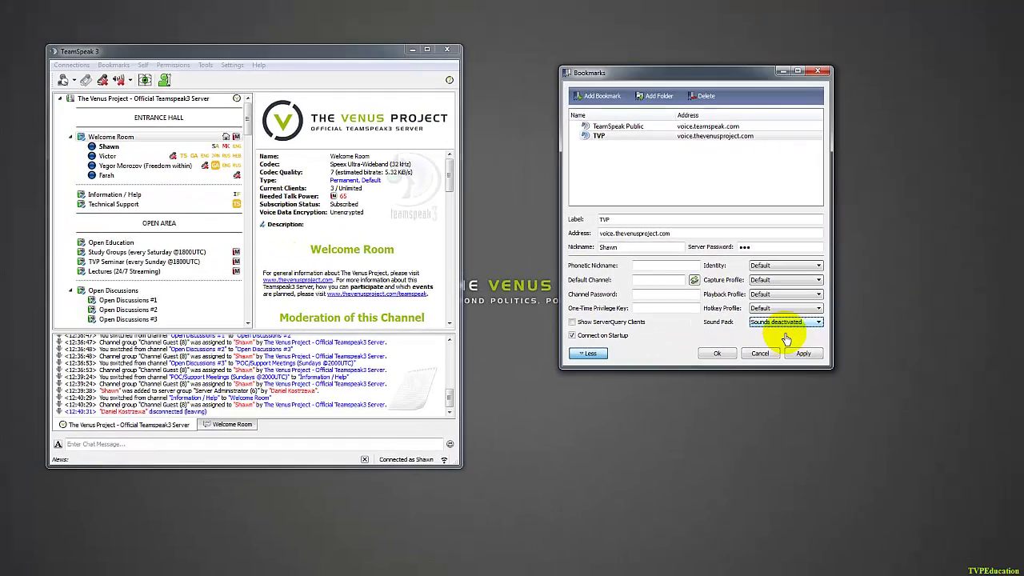
pyautogui.click(484, 377)
pyautogui.click(805, 358)
pyautogui.click(718, 354)
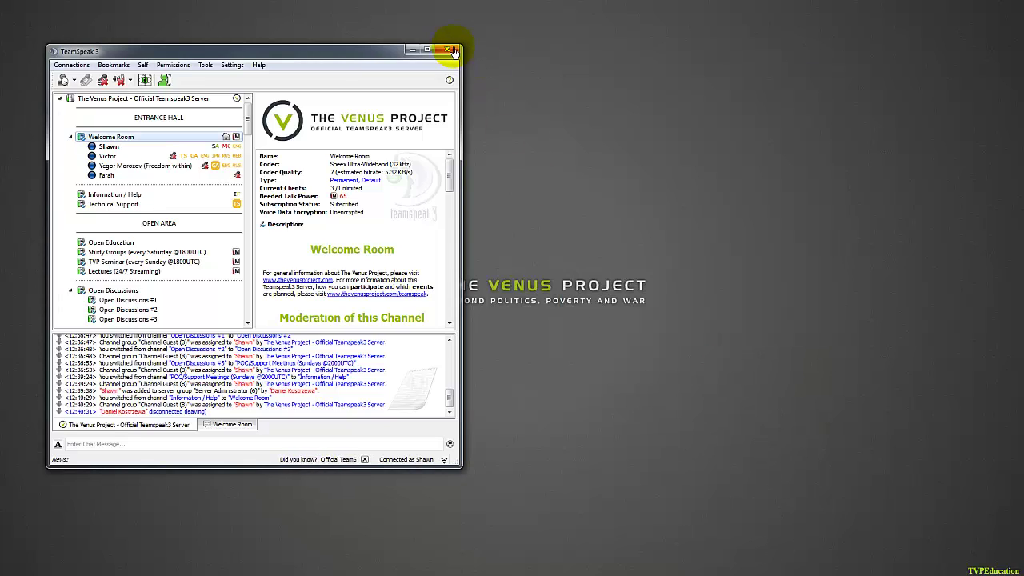
# Restart TeamSpeak from the desktop icon, dismiss the host welcome message, and move the window right.
pyautogui.click(452, 51)
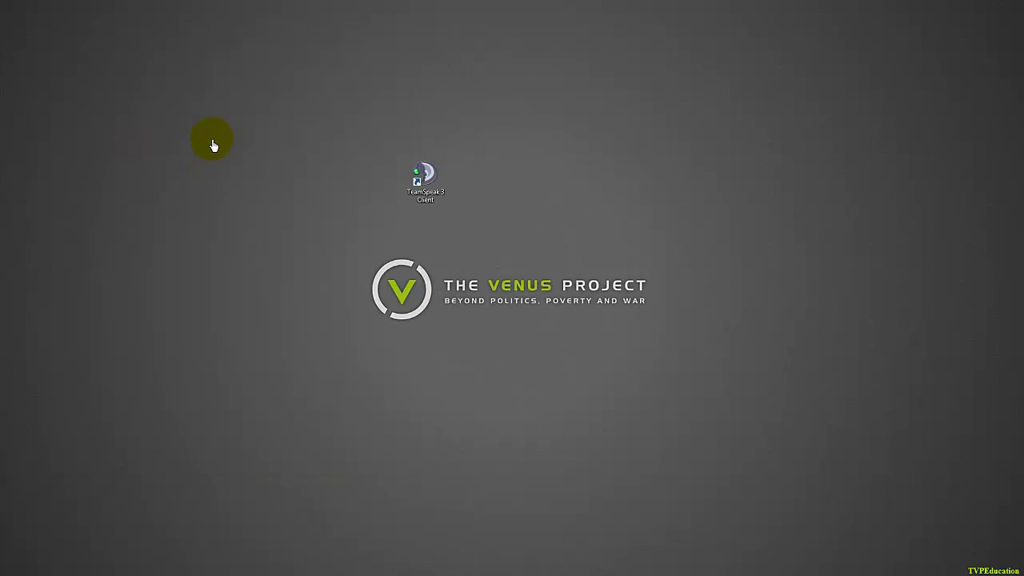
pyautogui.doubleClick(418, 179)
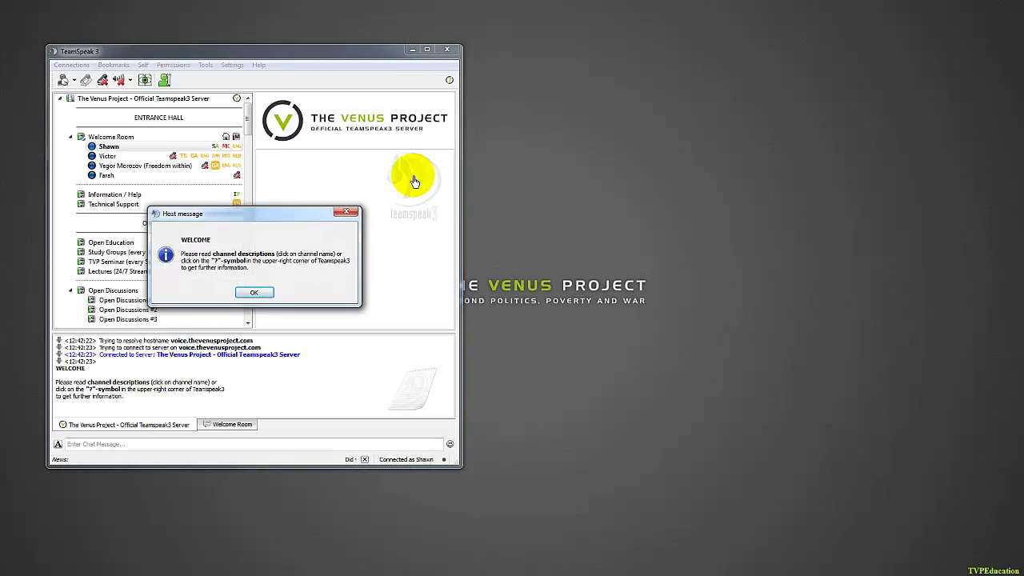
pyautogui.click(249, 294)
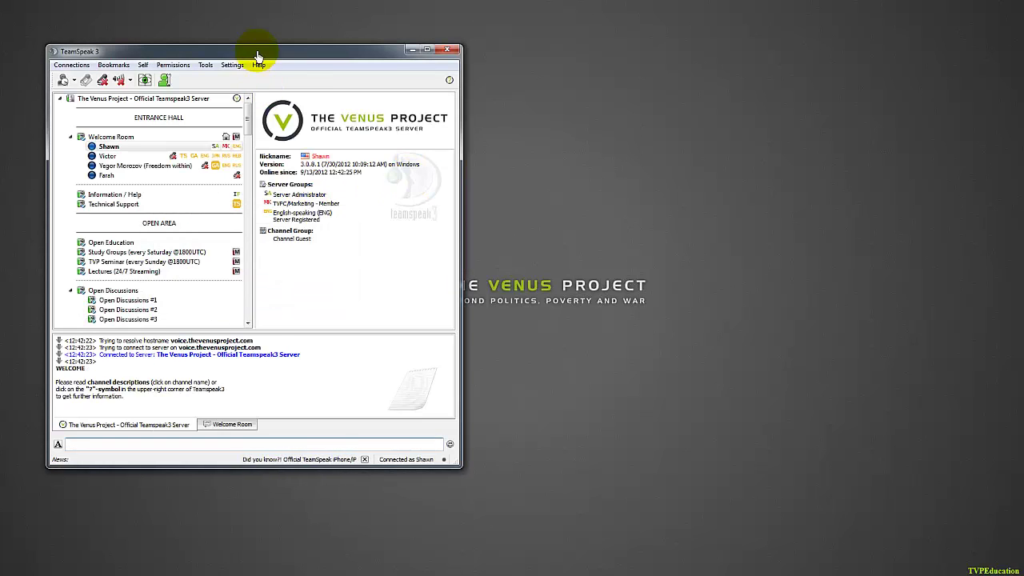
pyautogui.moveTo(256, 56); pyautogui.dragTo(770, 92)
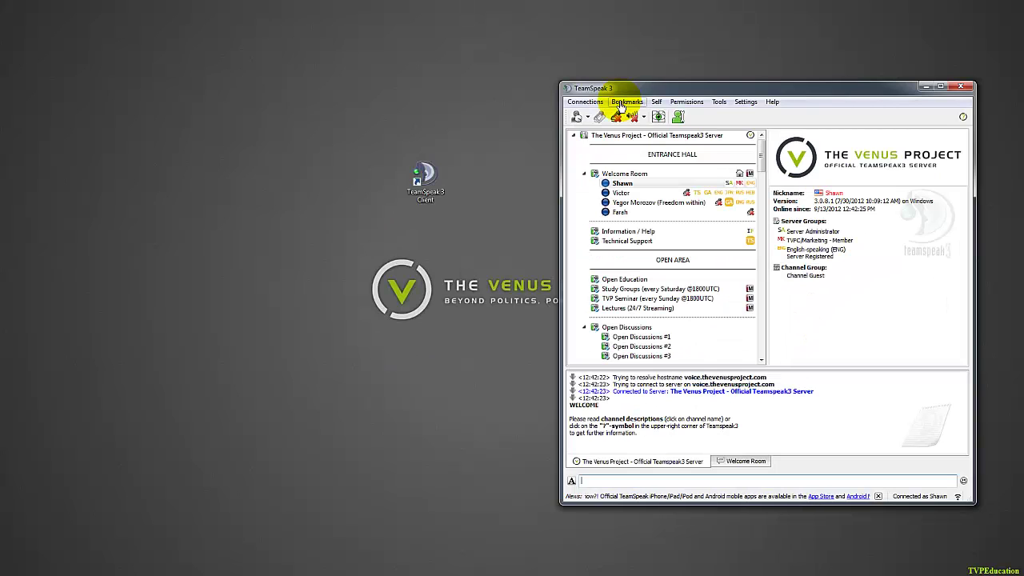
# Add a bookmark for the currently connected Venus Project server.
pyautogui.click(624, 102)
pyautogui.click(633, 116)
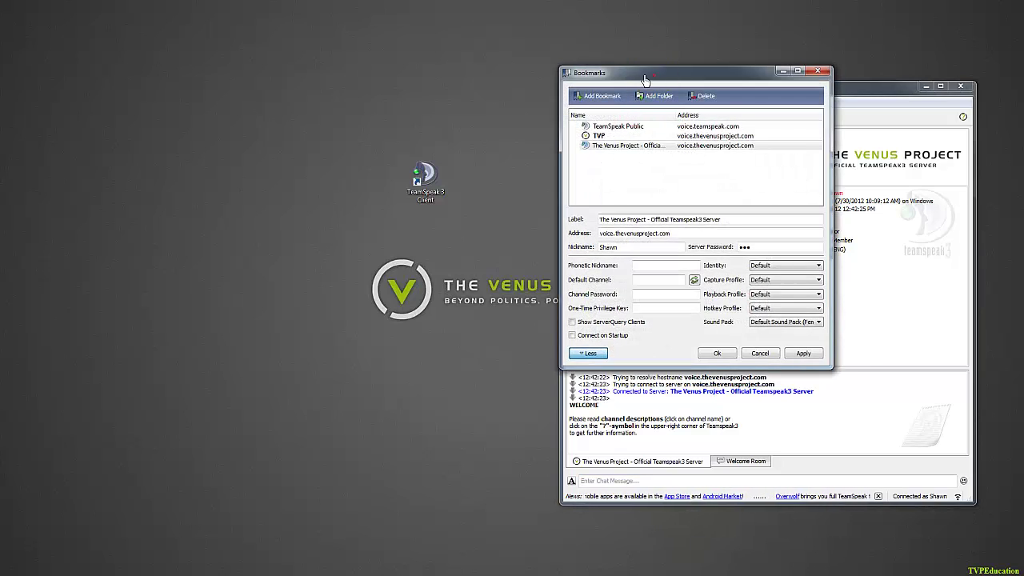
pyautogui.moveTo(652, 75); pyautogui.dragTo(571, 57)
# Review the TeamSpeak Public, TVP and Venus Project bookmarks, then cancel and discard changes.
pyautogui.click(574, 103)
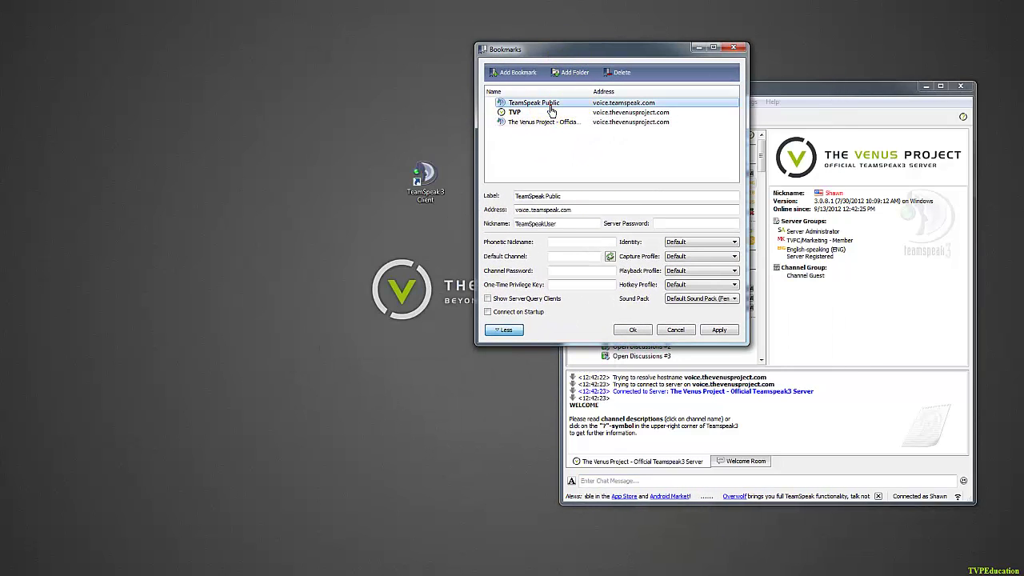
pyautogui.click(547, 112)
pyautogui.click(547, 121)
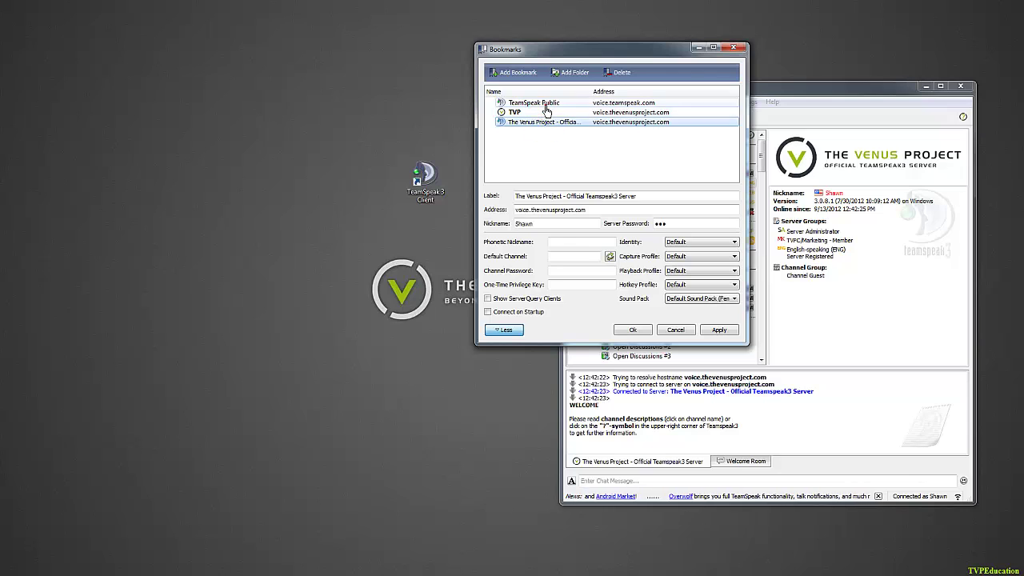
pyautogui.click(544, 102)
pyautogui.click(516, 113)
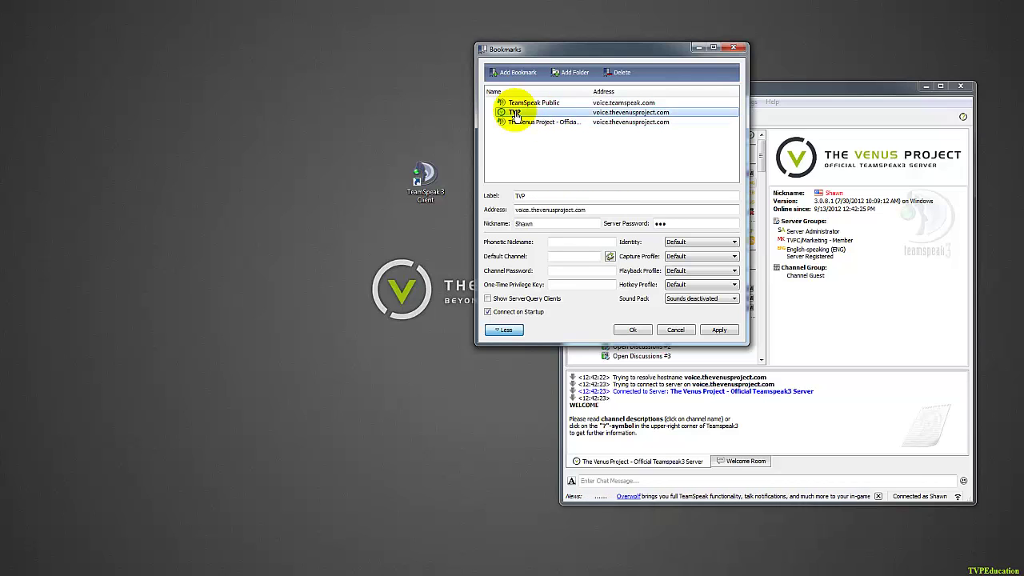
pyautogui.click(681, 332)
pyautogui.click(623, 222)
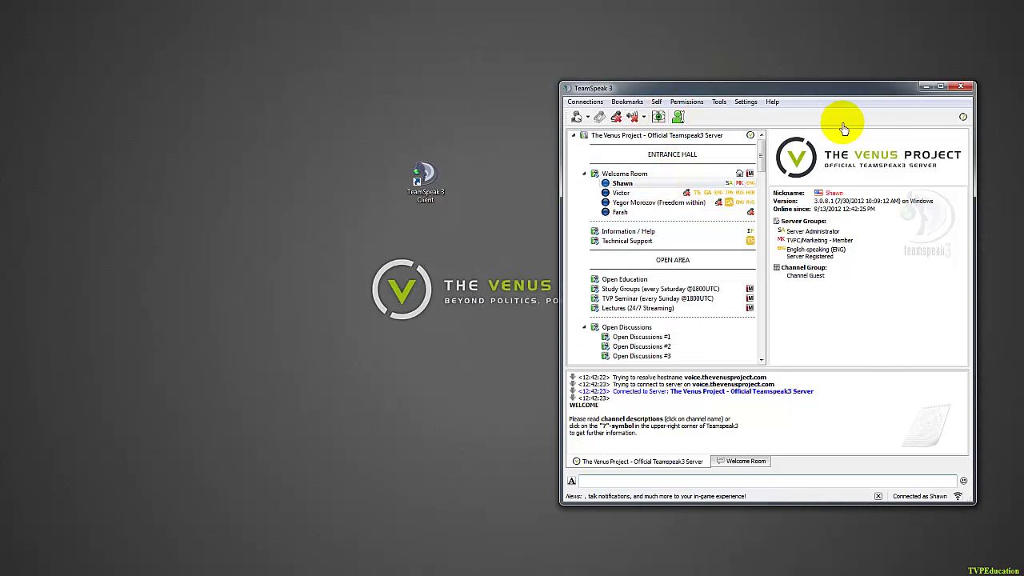
# Enable Master Volume and Server Tabs from the toolbar context menu, shifting the window left.
pyautogui.rightClick(860, 120)
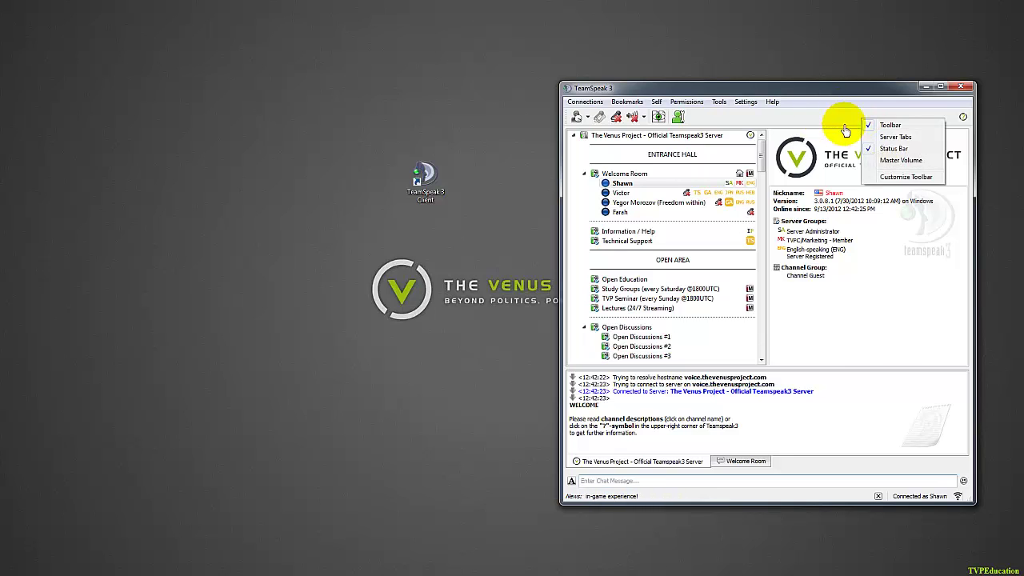
pyautogui.click(894, 160)
pyautogui.moveTo(855, 92); pyautogui.dragTo(740, 88)
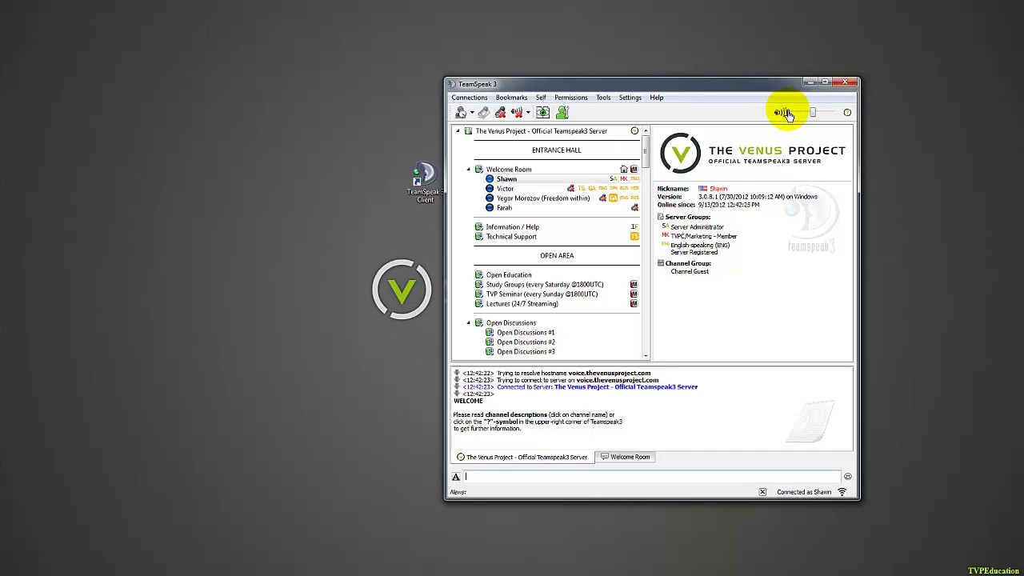
pyautogui.rightClick(726, 116)
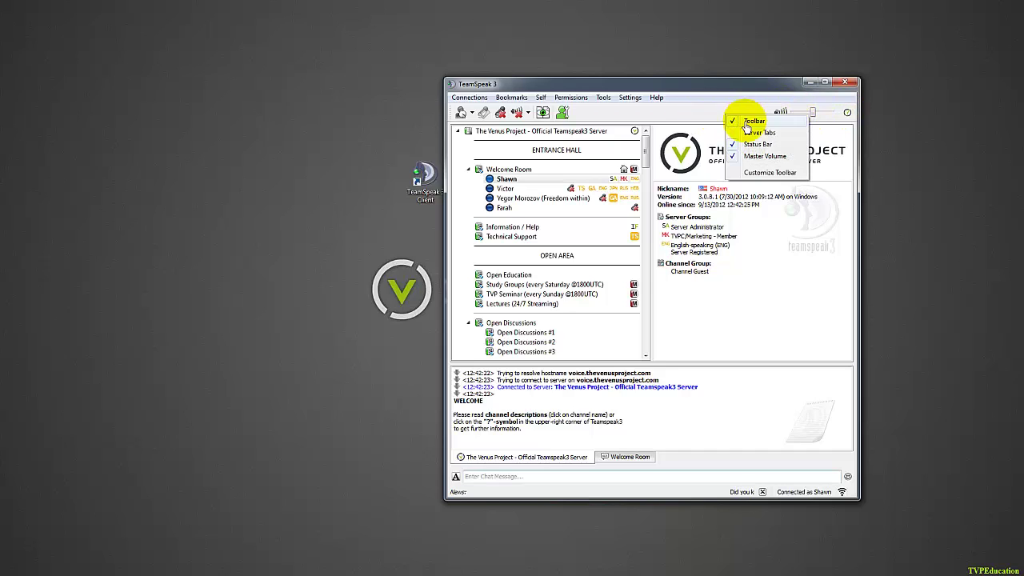
pyautogui.click(758, 133)
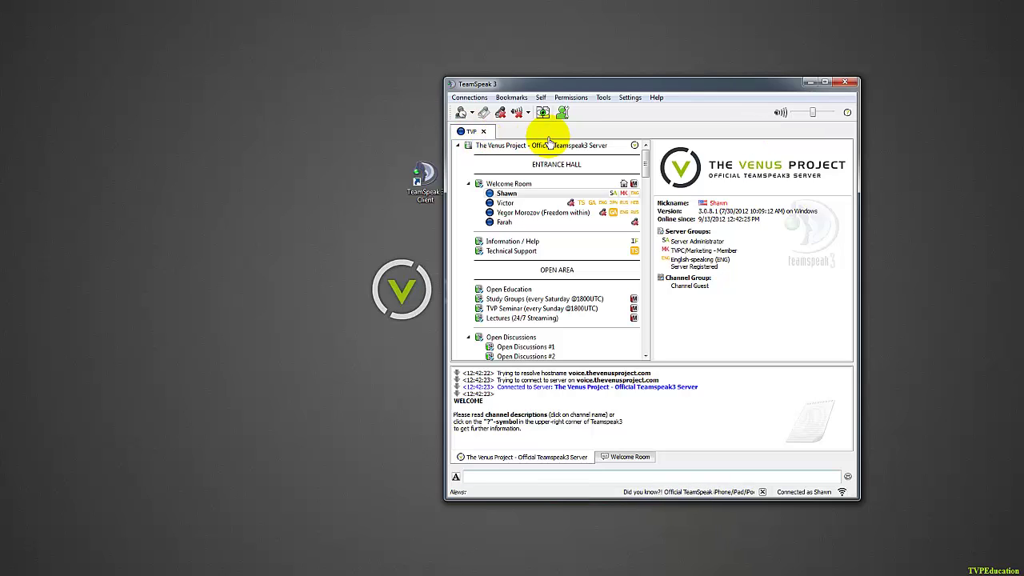
# Connect to the TeamSpeak Public bookmark in a new tab from the Bookmarks menu.
pyautogui.click(509, 99)
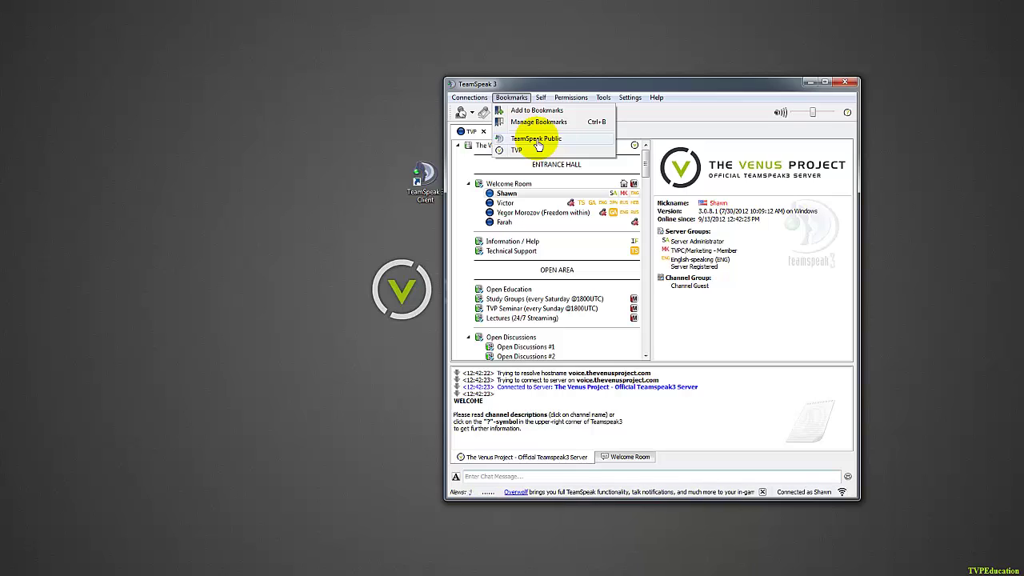
pyautogui.click(538, 143)
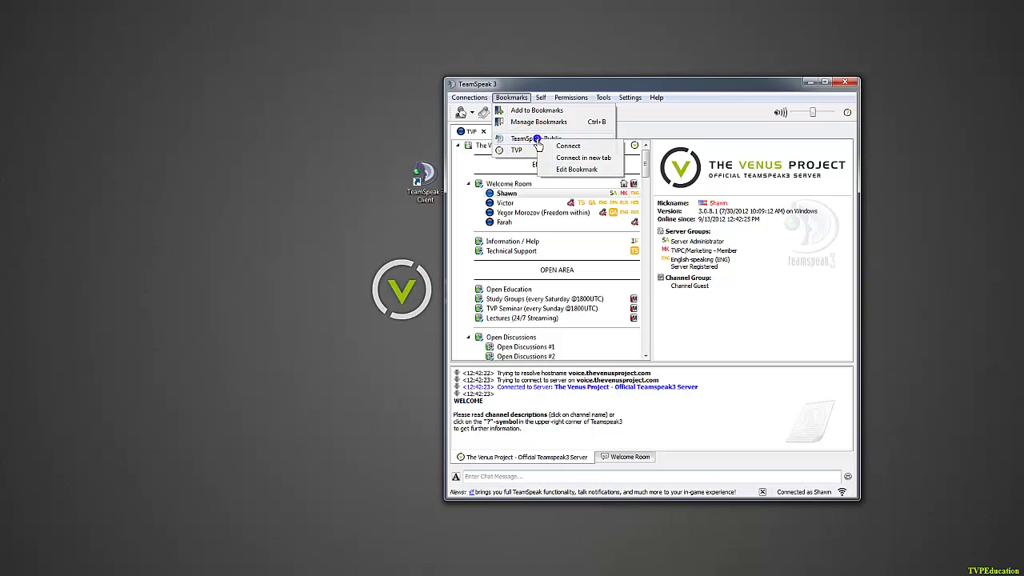
pyautogui.click(580, 159)
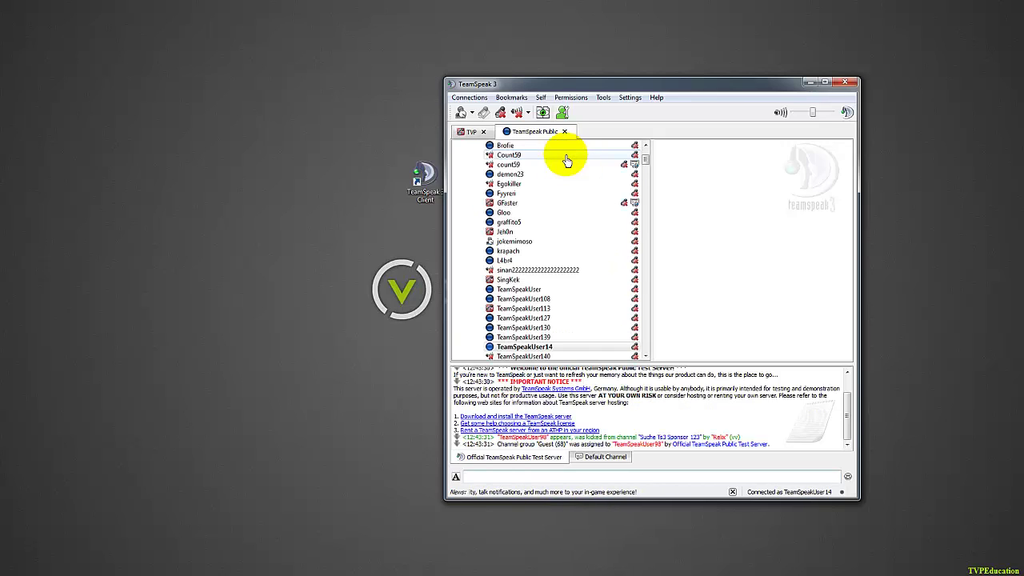
# Flip between the TVP and TeamSpeak Public tabs, then re-enable the microphone on TVP.
pyautogui.click(469, 133)
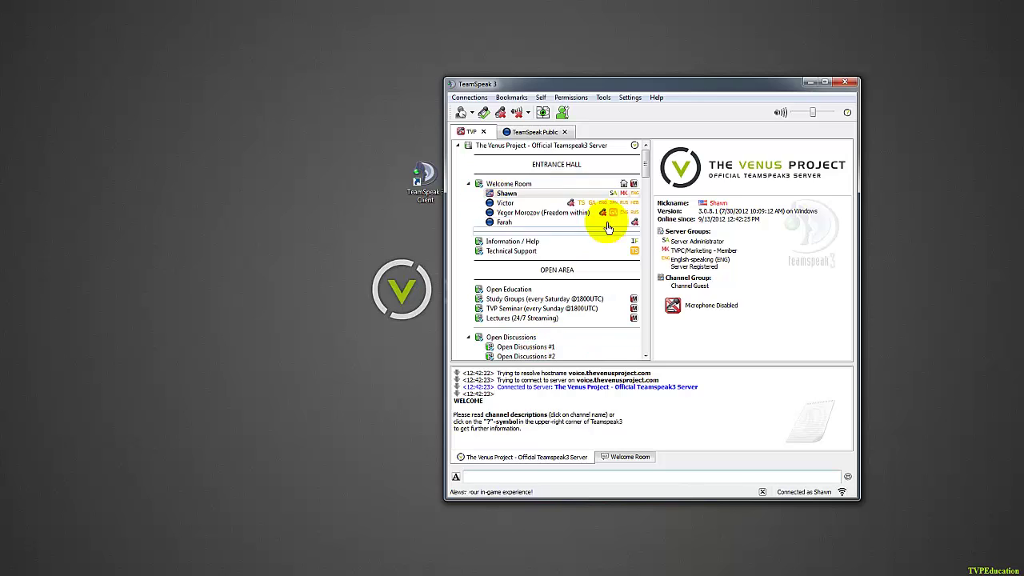
pyautogui.moveTo(643, 172); pyautogui.dragTo(642, 150)
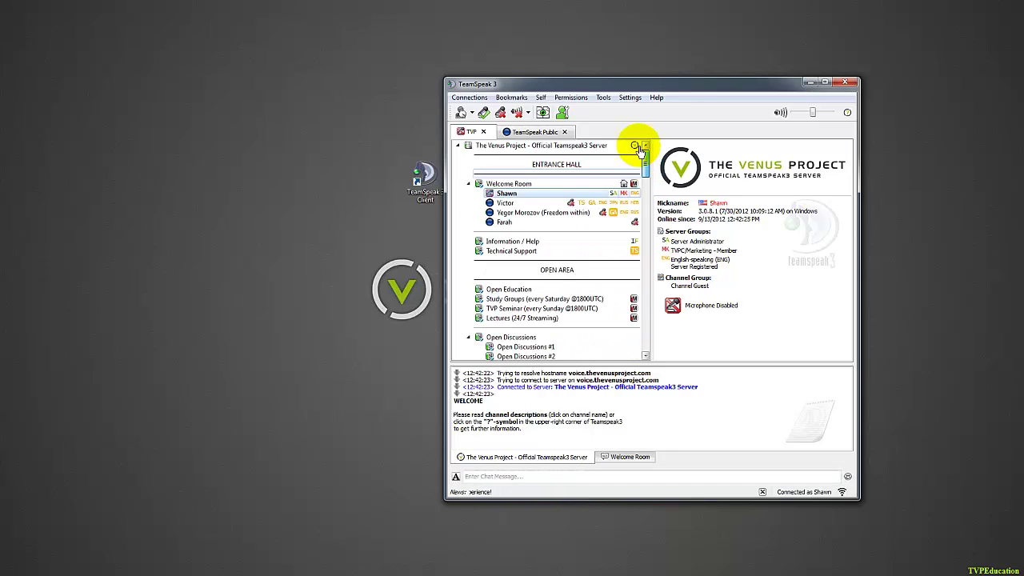
pyautogui.click(524, 133)
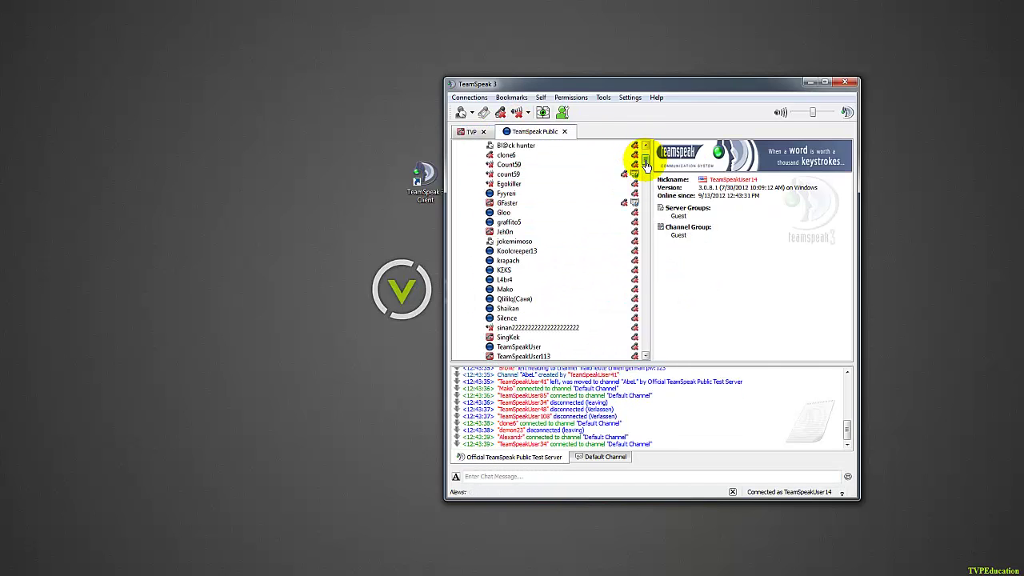
pyautogui.moveTo(645, 160); pyautogui.dragTo(645, 153)
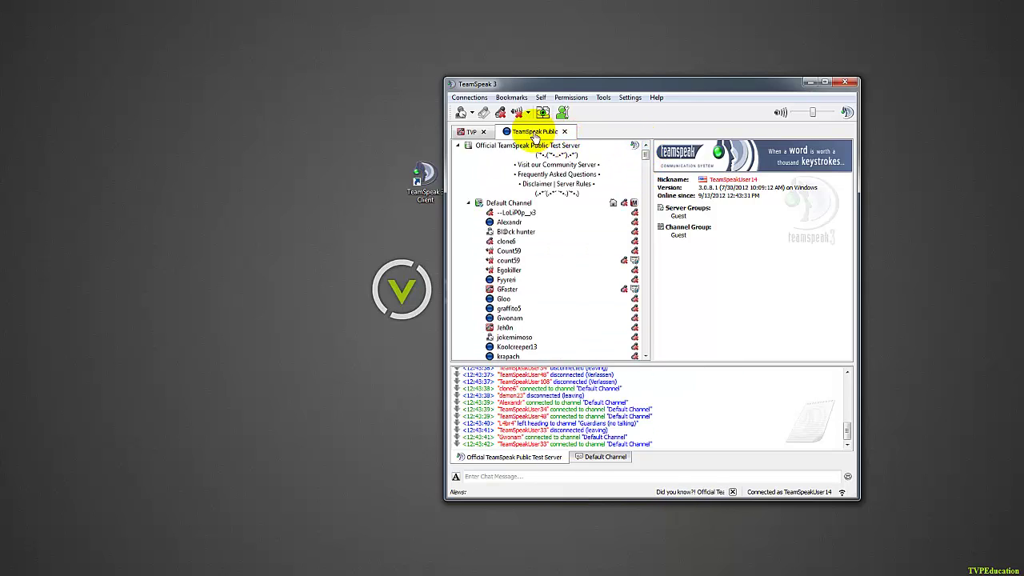
pyautogui.click(471, 133)
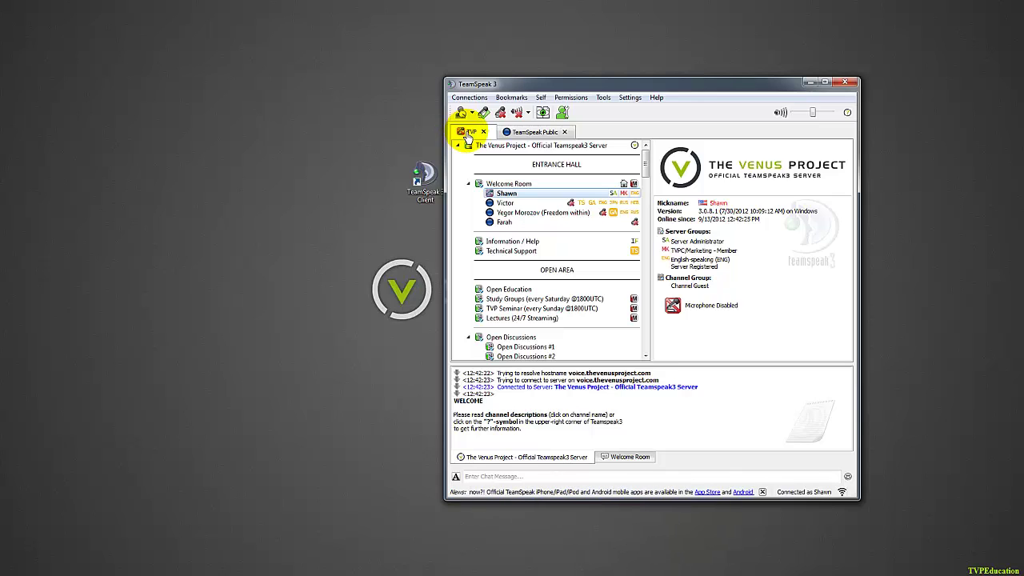
pyautogui.click(535, 132)
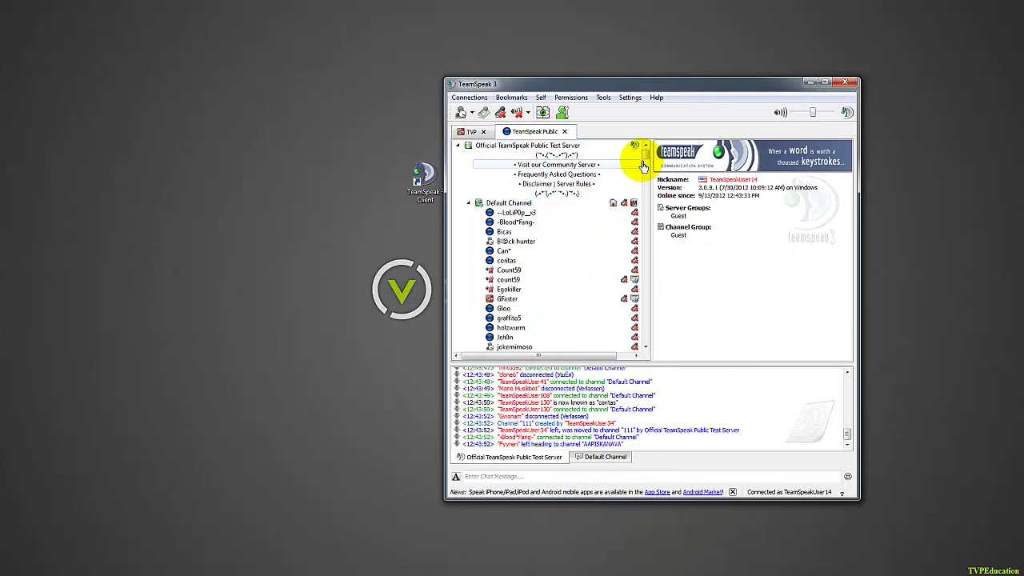
pyautogui.click(470, 133)
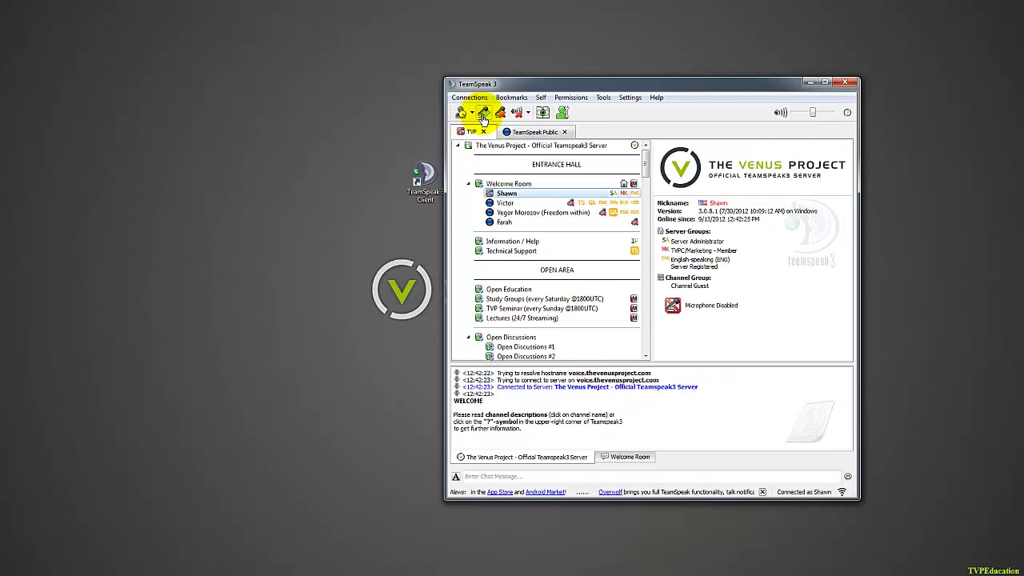
pyautogui.click(482, 114)
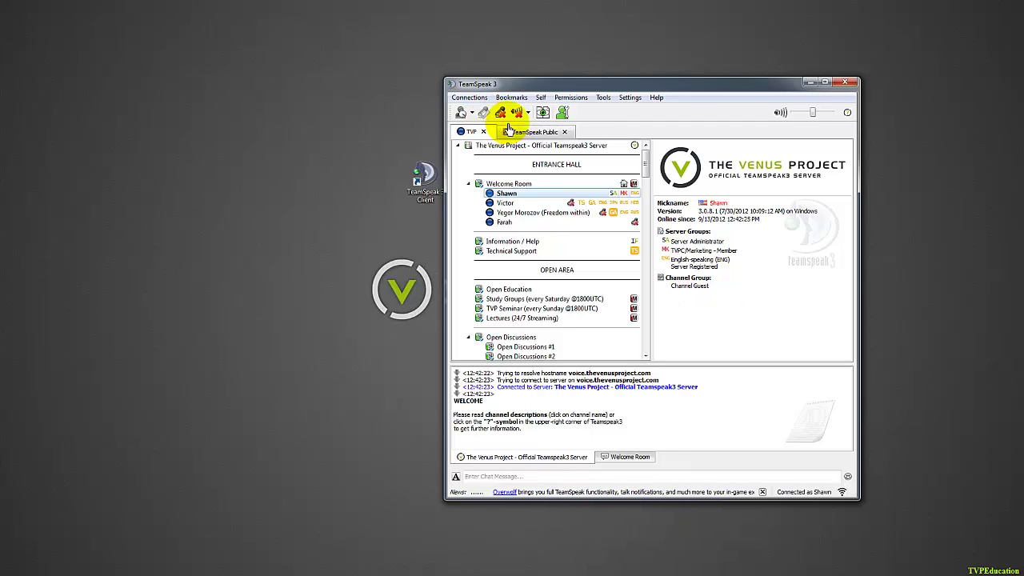
# Set the away status on TeamSpeak Public, then clear the away status on TVP.
pyautogui.click(531, 132)
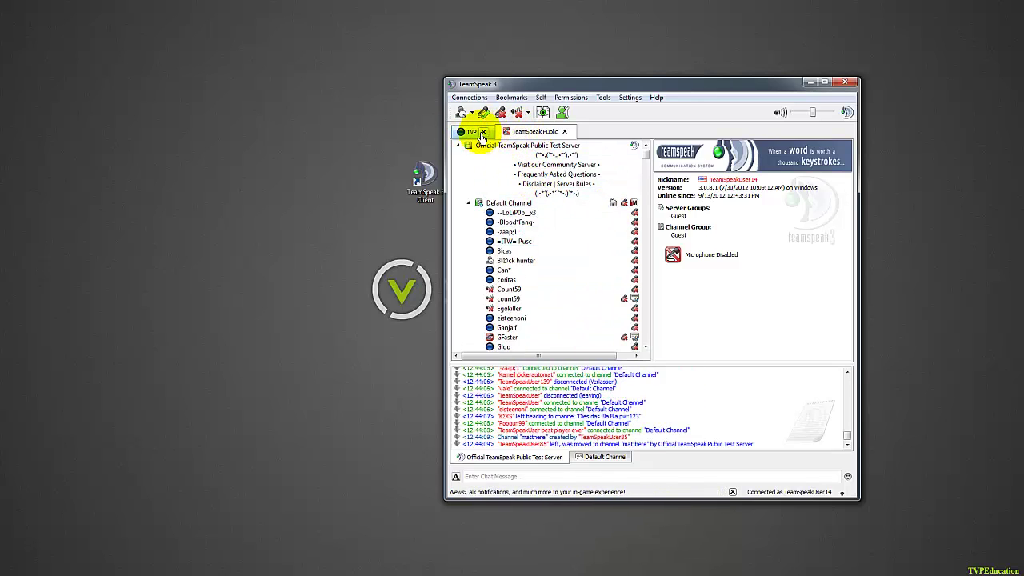
pyautogui.click(472, 132)
pyautogui.click(530, 132)
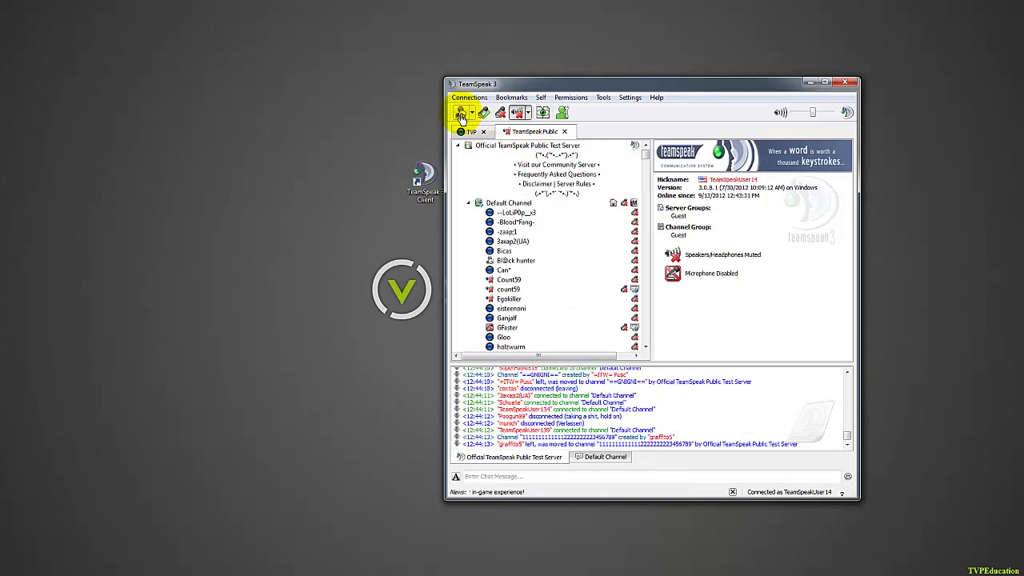
pyautogui.click(461, 116)
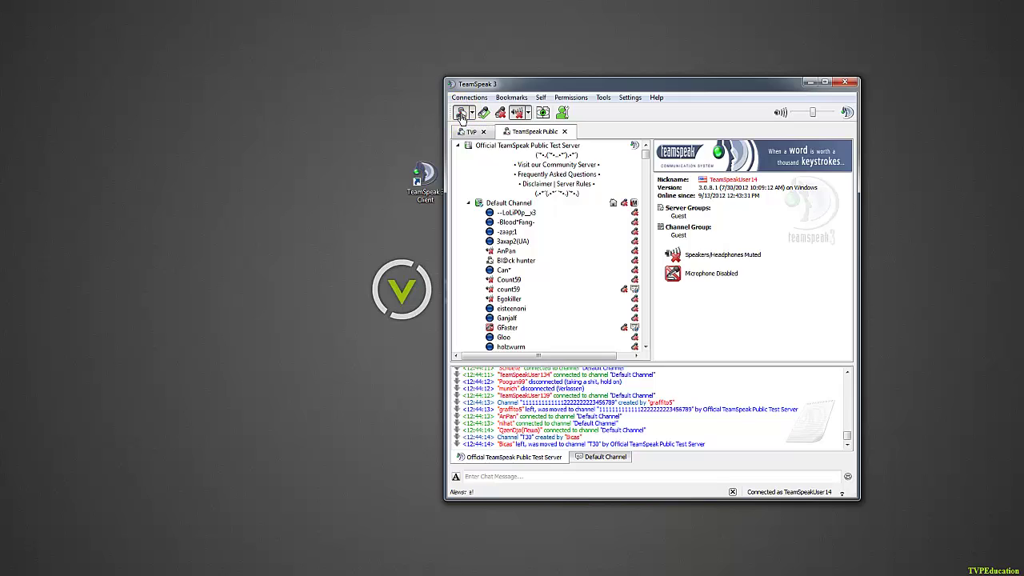
pyautogui.click(471, 135)
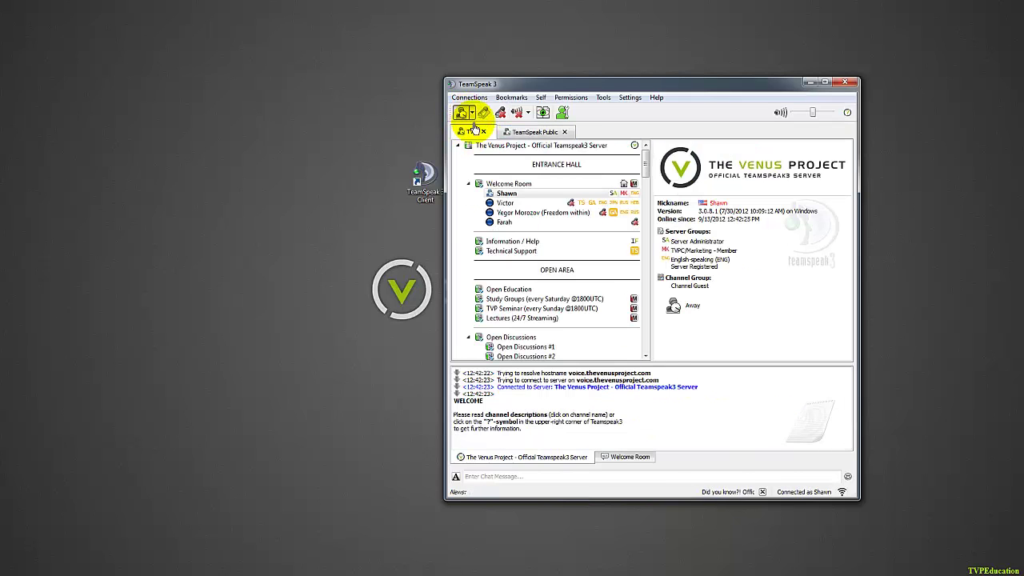
pyautogui.click(462, 113)
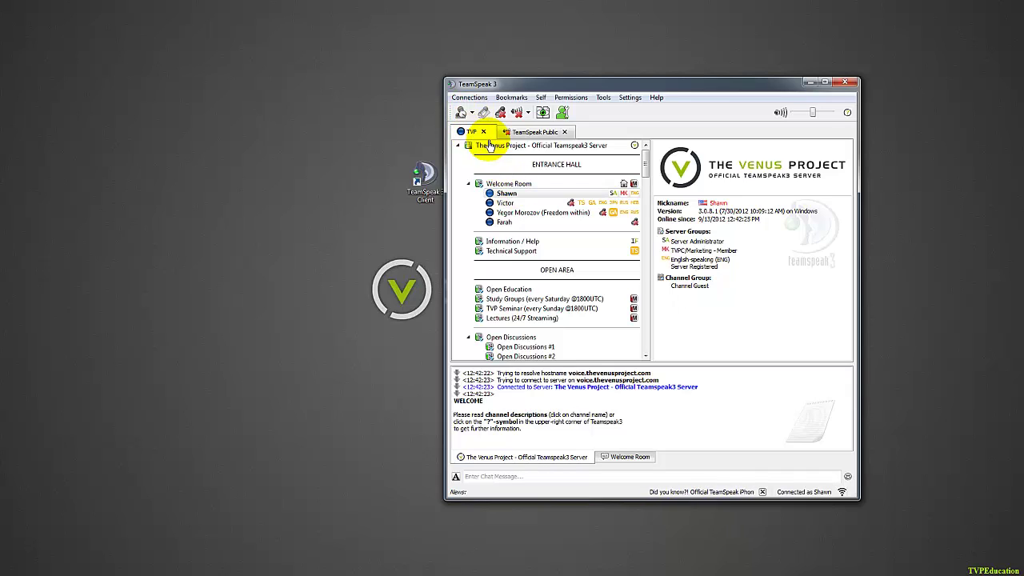
# Unmute the speakers and re-enable the microphone on the TeamSpeak Public server.
pyautogui.click(531, 132)
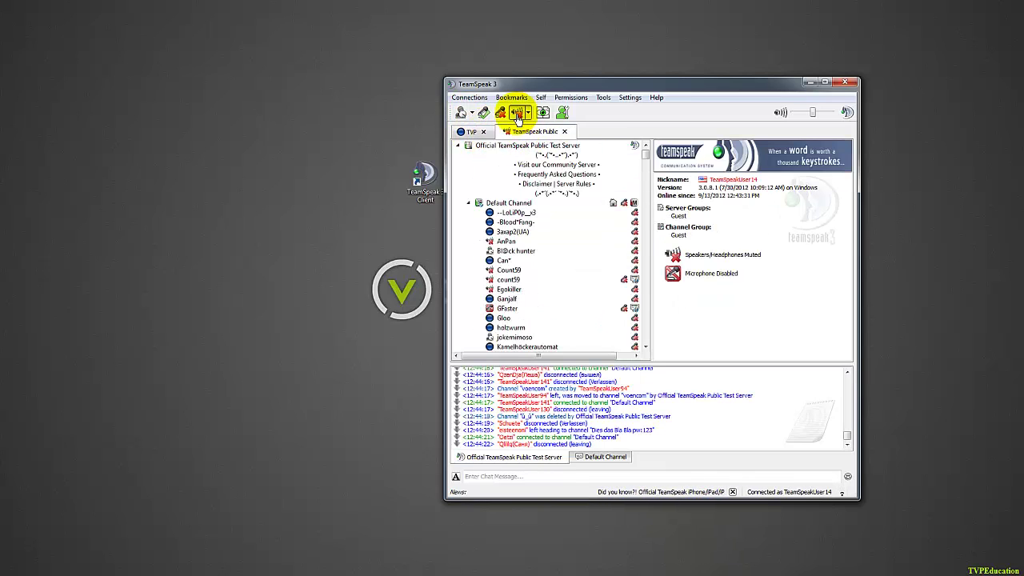
pyautogui.click(518, 113)
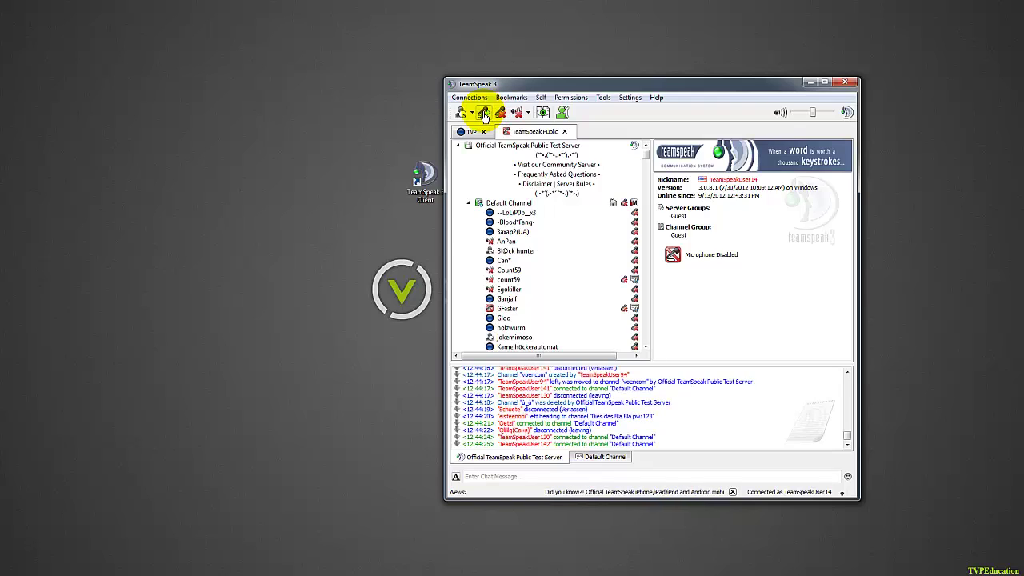
pyautogui.click(483, 113)
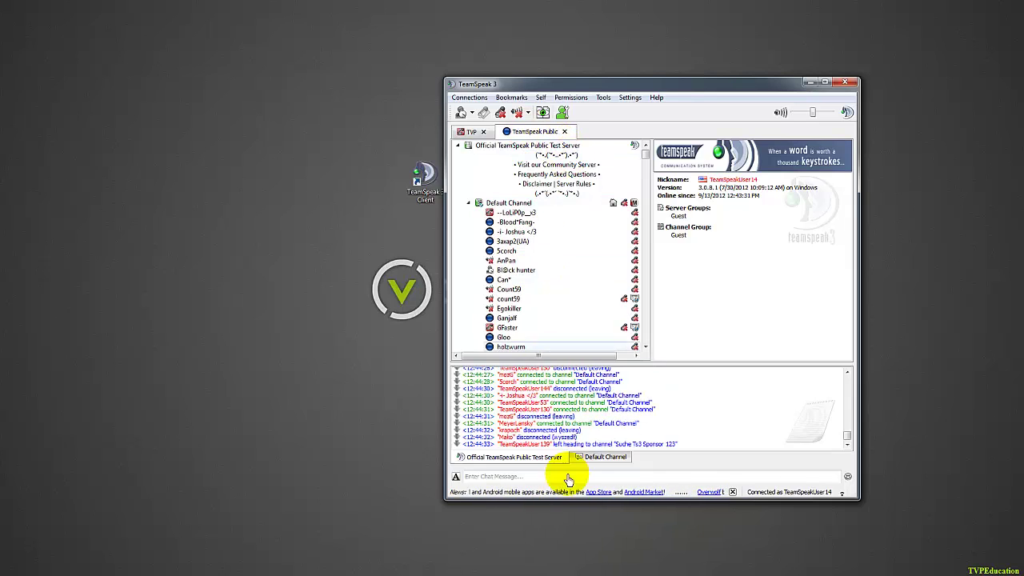
# Look through the Default Channel, Welcome Room and server chat tabs on TVP.
pyautogui.click(520, 477)
pyautogui.click(592, 463)
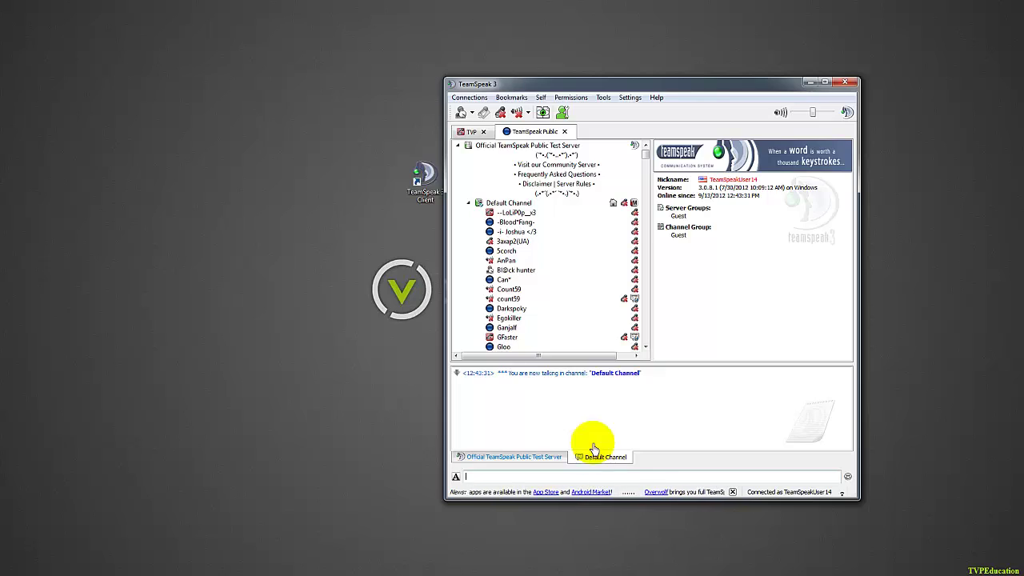
pyautogui.click(579, 142)
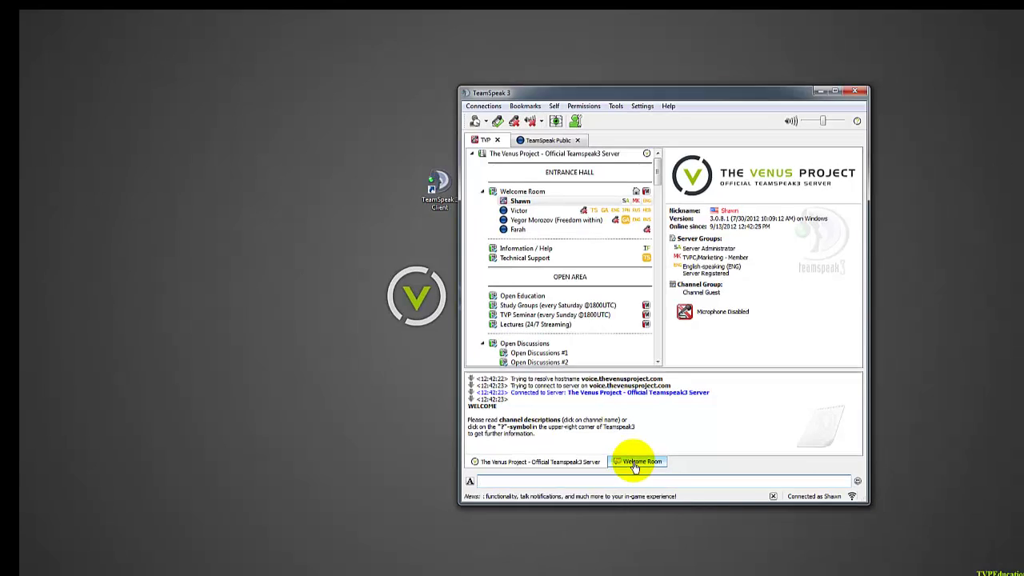
pyautogui.click(634, 462)
pyautogui.click(516, 463)
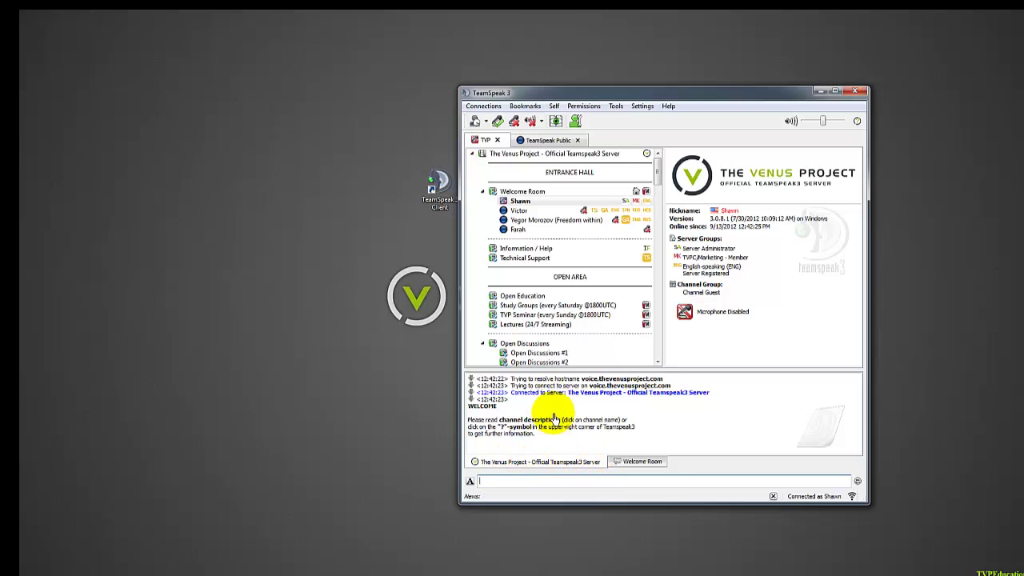
pyautogui.moveTo(631, 428); pyautogui.dragTo(544, 438)
pyautogui.click(544, 439)
# Send the message 'rgrthwyjdfyj' in the Welcome Room chat.
pyautogui.click(629, 462)
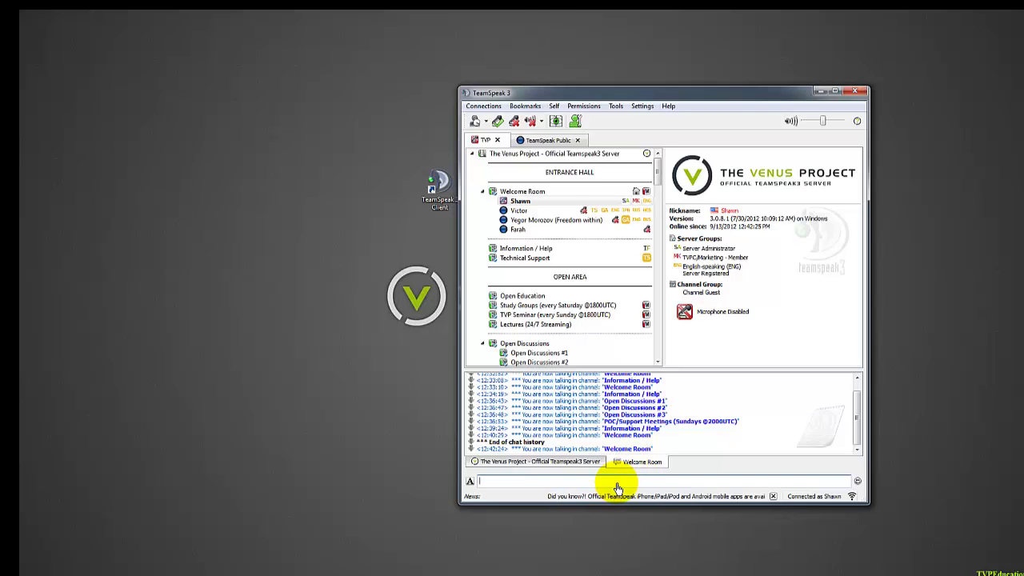
pyautogui.write('rgrthwyjdfyj')
pyautogui.press('Return')
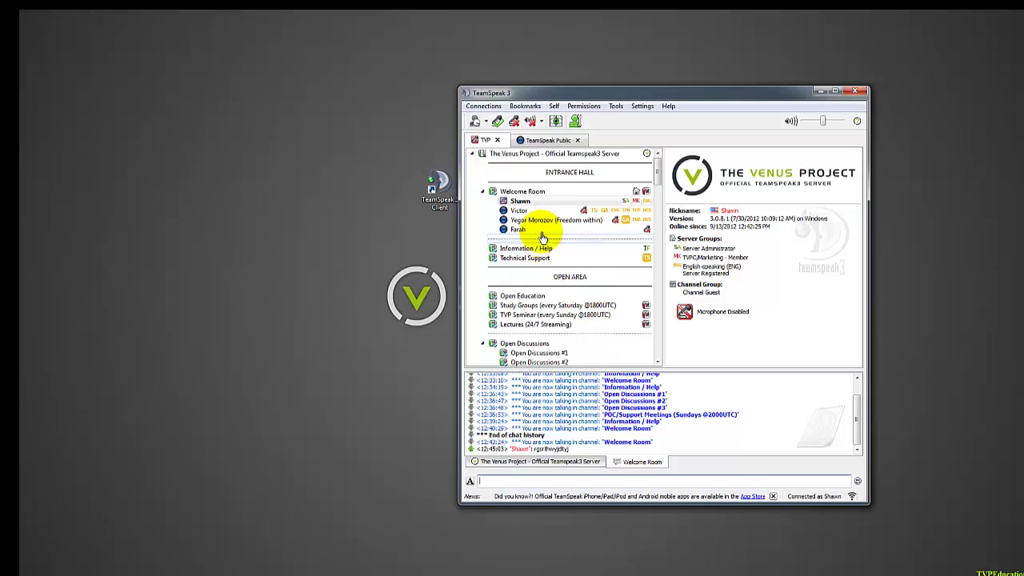
# Join the Open Education channel and look over its chat and the server chat log.
pyautogui.doubleClick(526, 296)
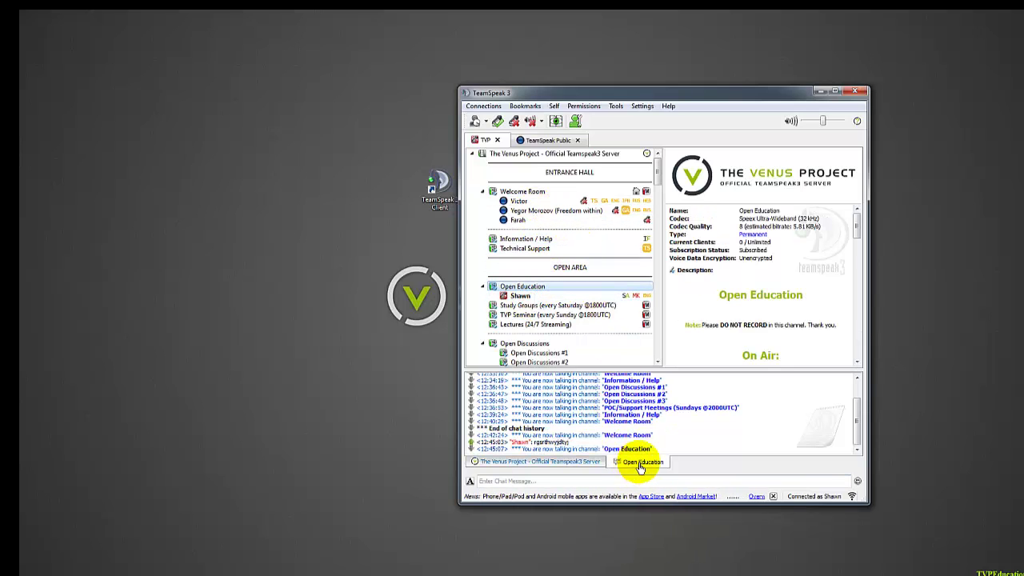
pyautogui.click(640, 464)
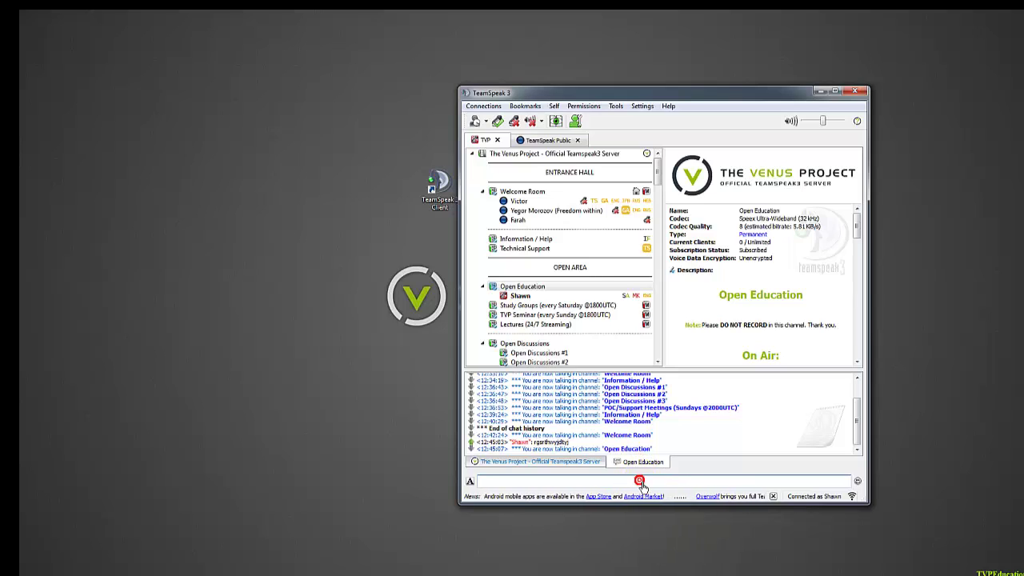
pyautogui.click(533, 463)
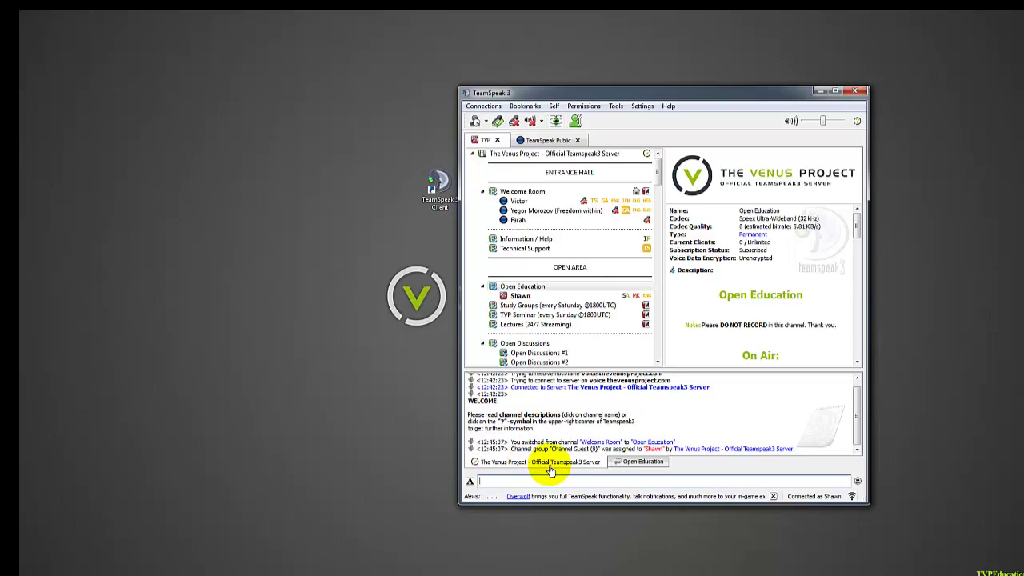
pyautogui.click(628, 463)
# Disconnect and close the TeamSpeak Public server tab, then nudge the window up-left.
pyautogui.click(518, 145)
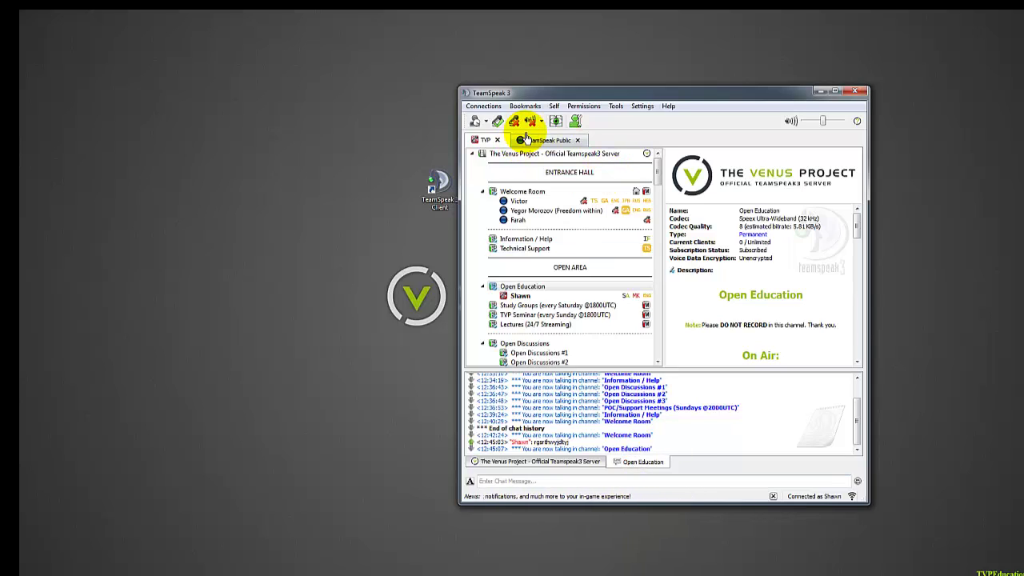
pyautogui.click(556, 141)
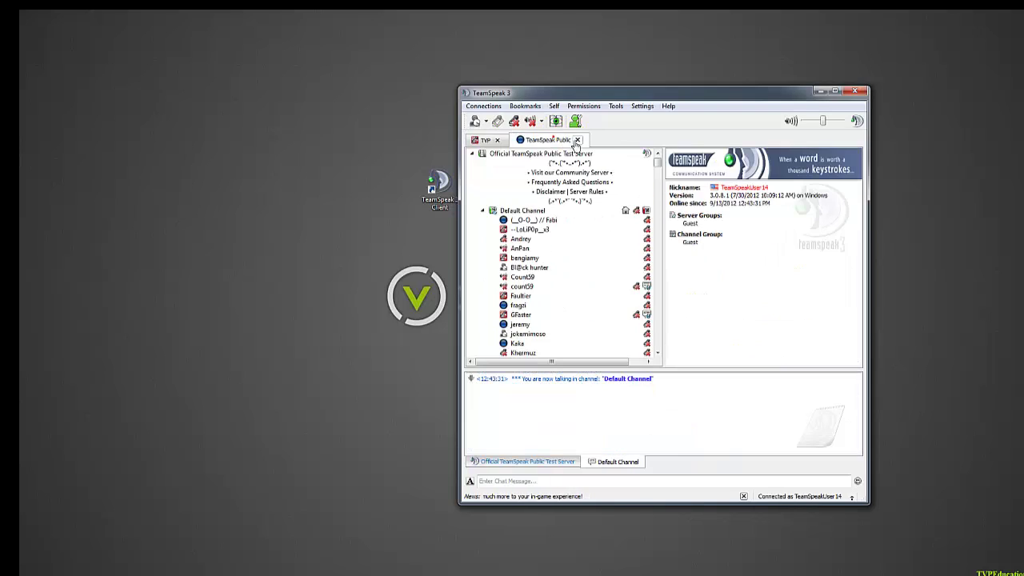
pyautogui.click(577, 140)
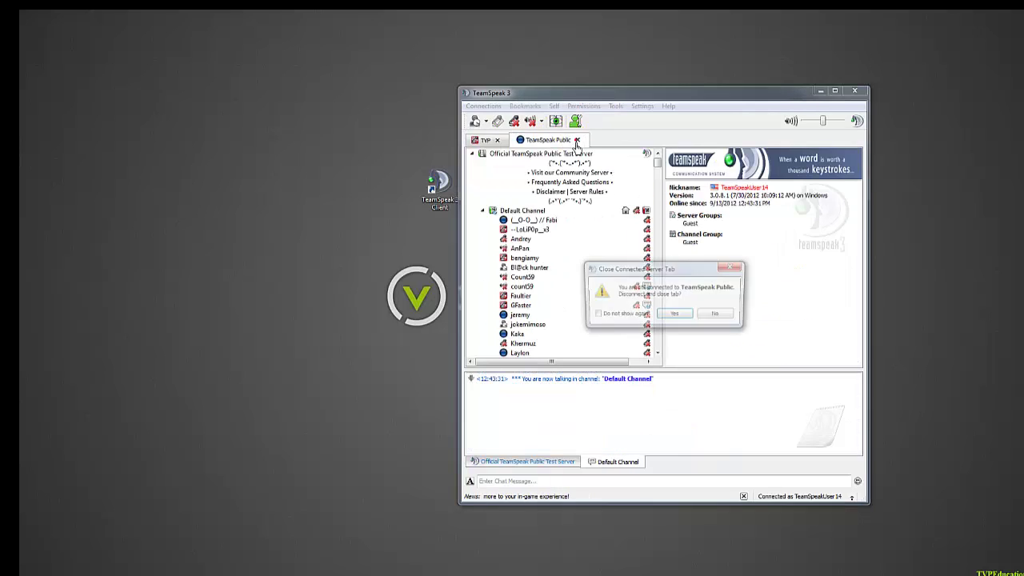
pyautogui.click(675, 315)
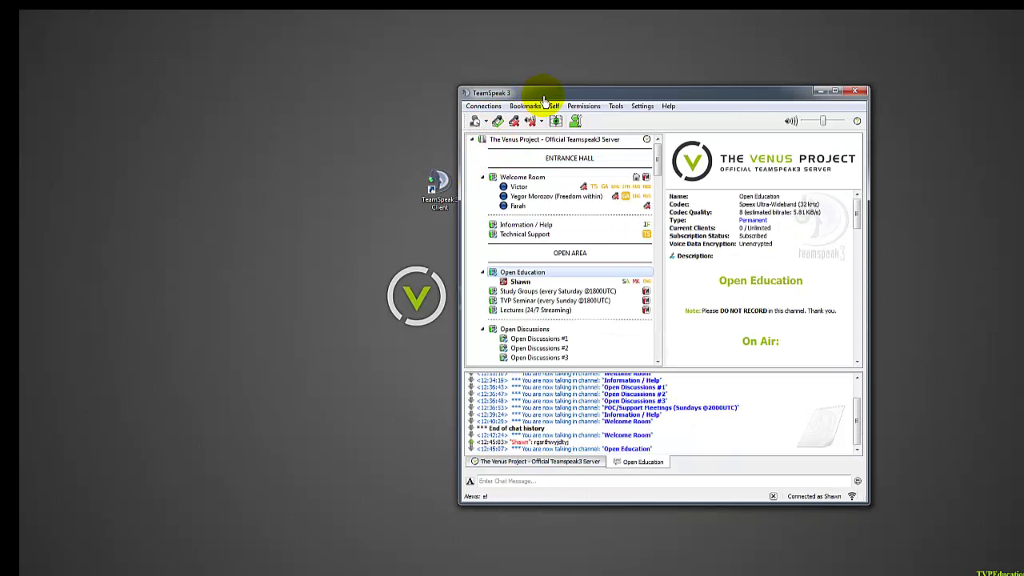
pyautogui.moveTo(541, 93); pyautogui.dragTo(496, 84)
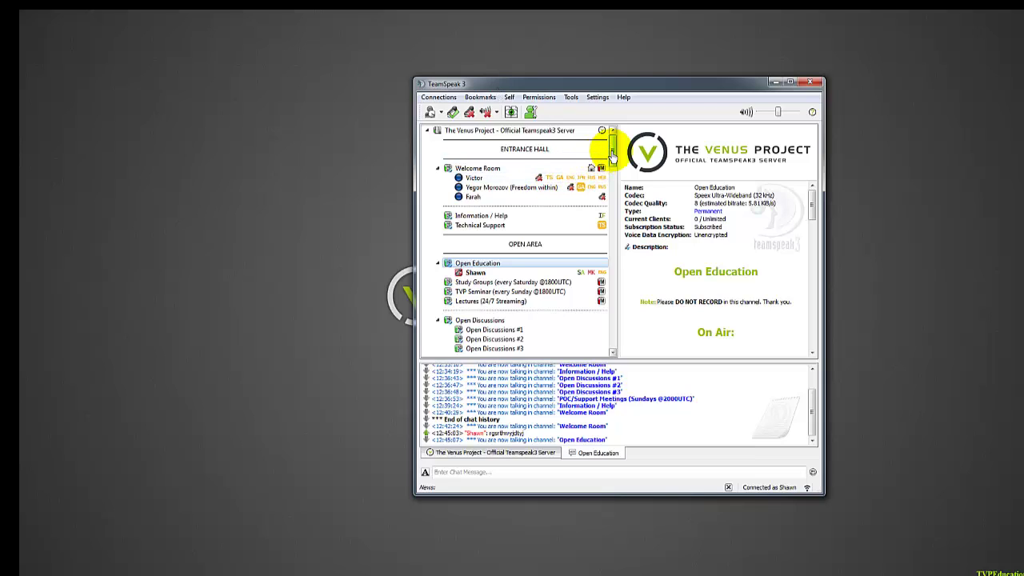
# Read the Welcome Room, Information / Help and Technical Support channel descriptions.
pyautogui.scroll(-2, 606, 142)
pyautogui.scroll(2, 614, 145)
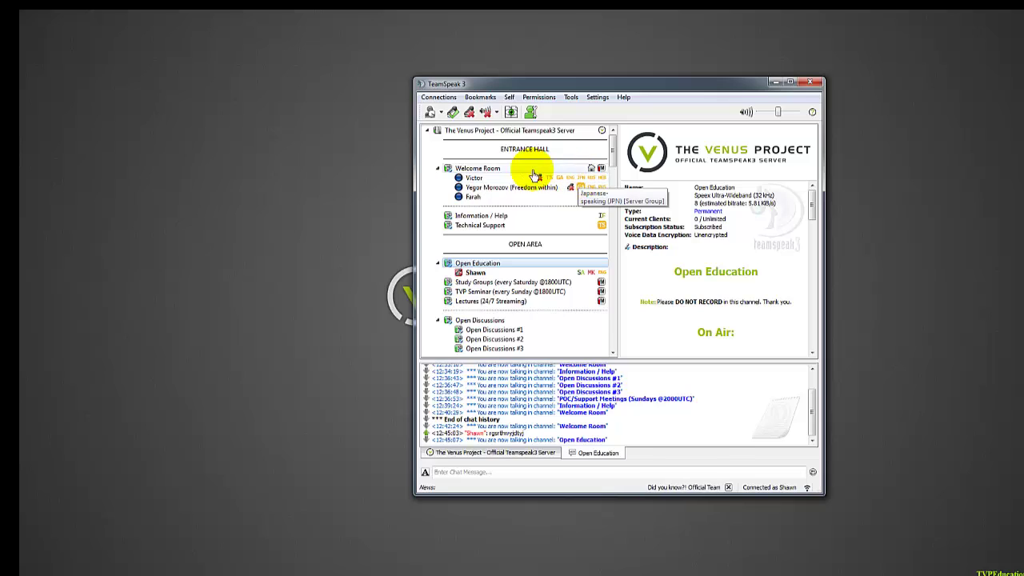
pyautogui.click(490, 168)
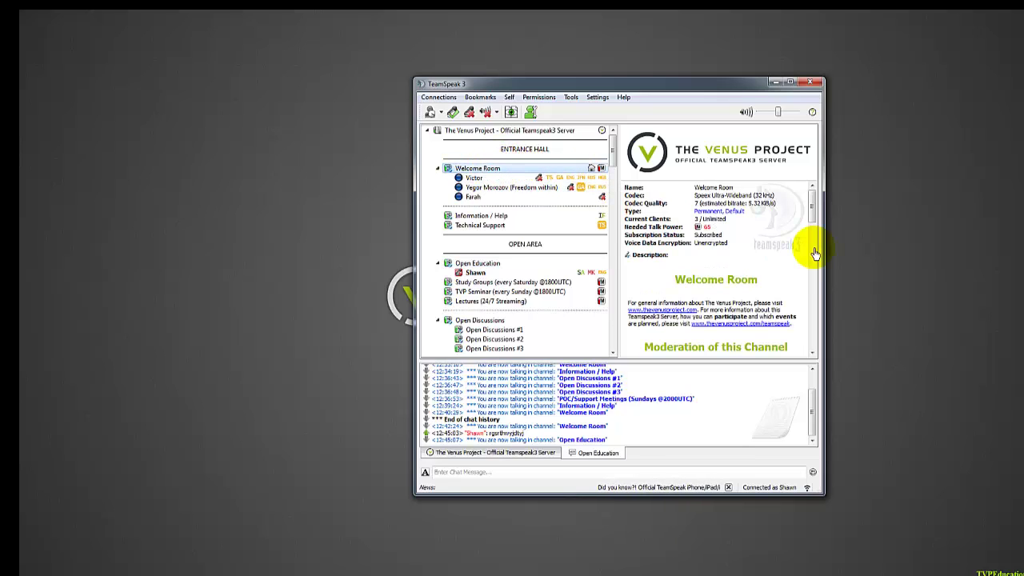
pyautogui.click(793, 295)
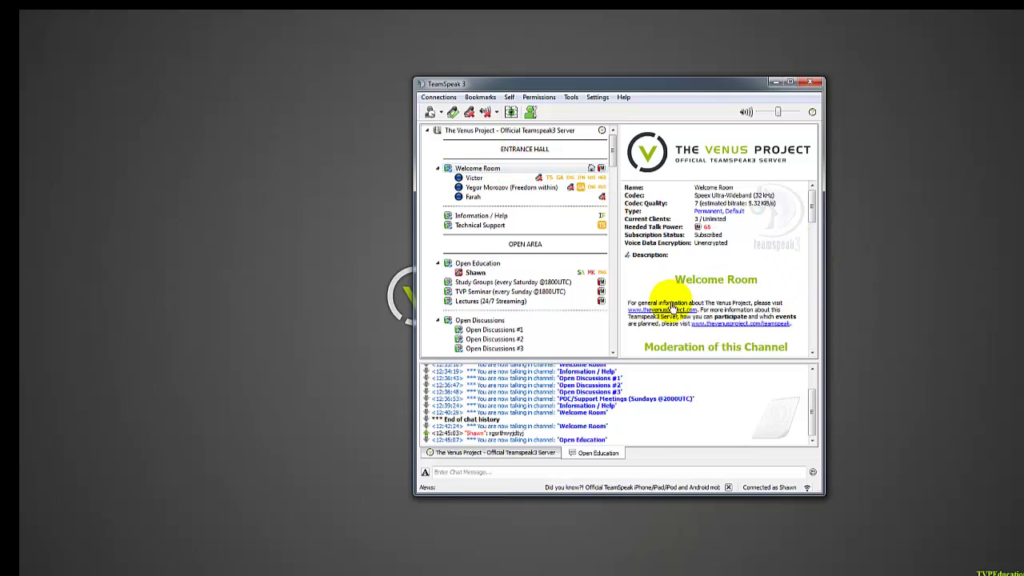
pyautogui.scroll(-3, 740, 318)
pyautogui.scroll(-8, 740, 318)
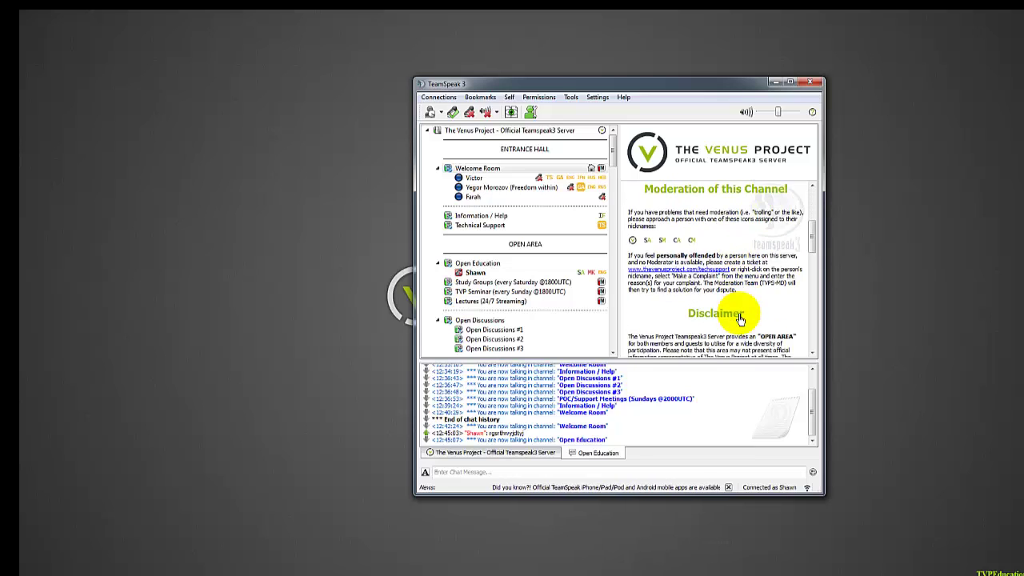
pyautogui.scroll(5, 740, 318)
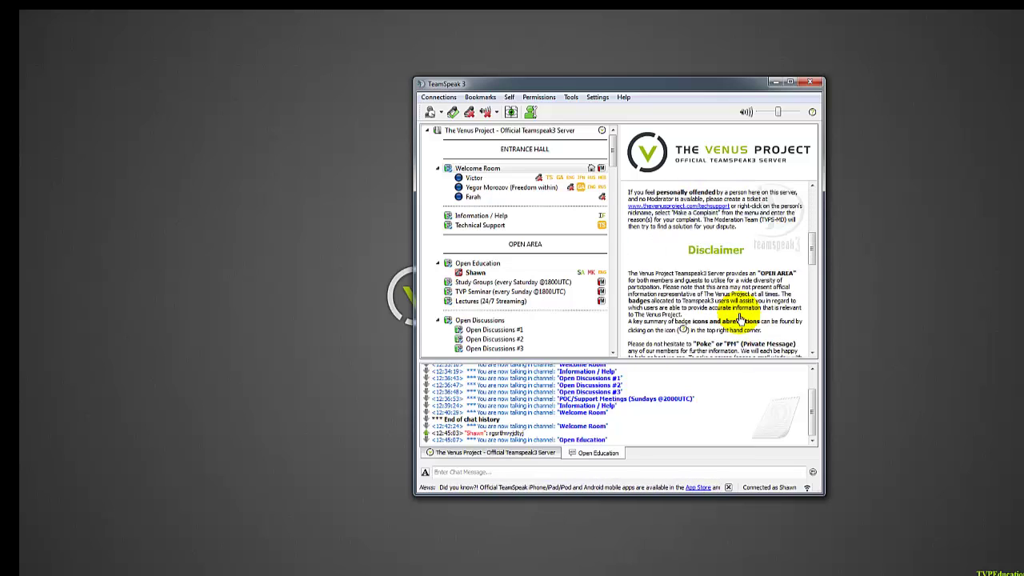
pyautogui.click(500, 216)
pyautogui.scroll(3, 732, 285)
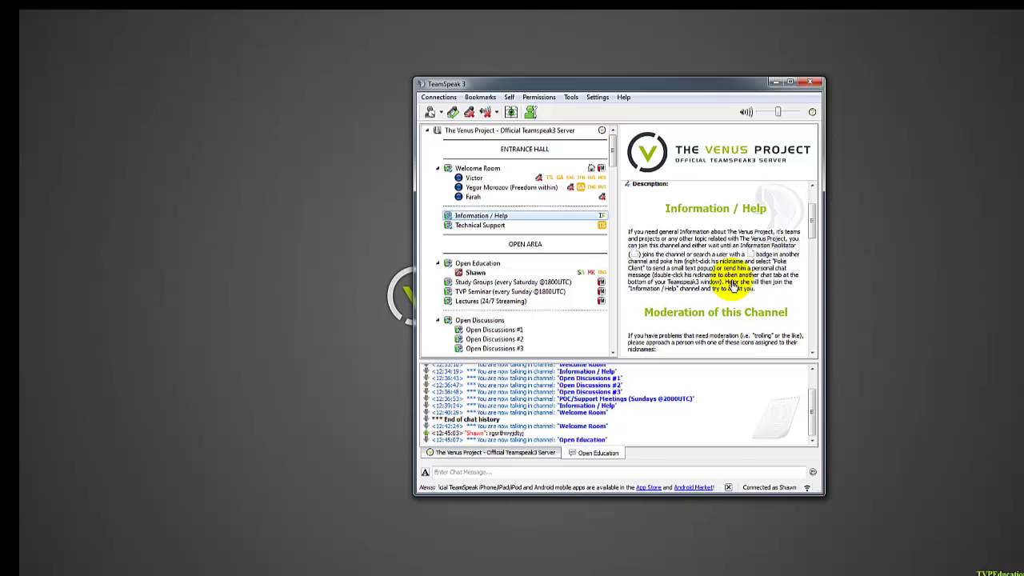
pyautogui.click(472, 225)
pyautogui.scroll(-3, 705, 285)
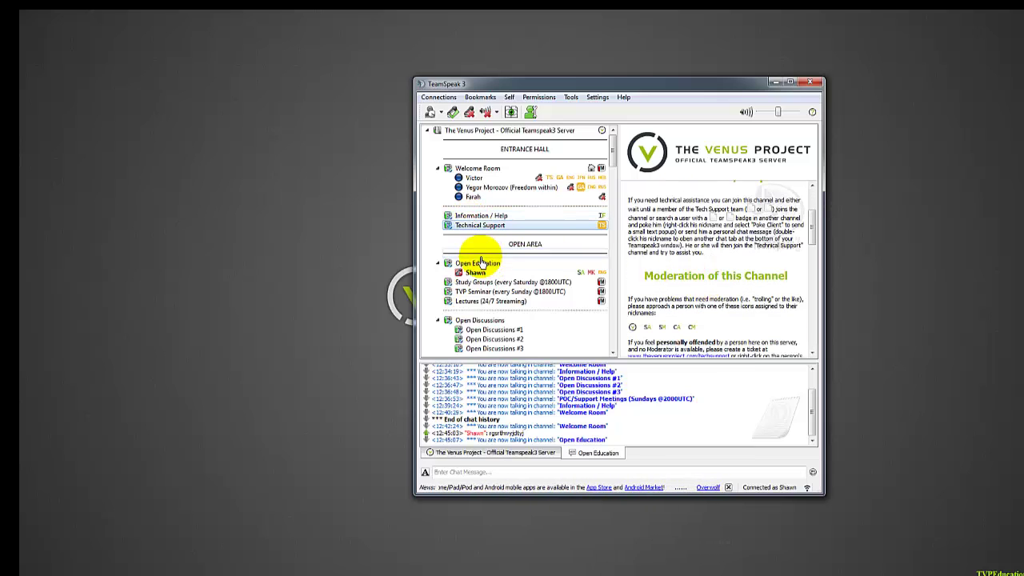
pyautogui.click(467, 224)
pyautogui.click(465, 216)
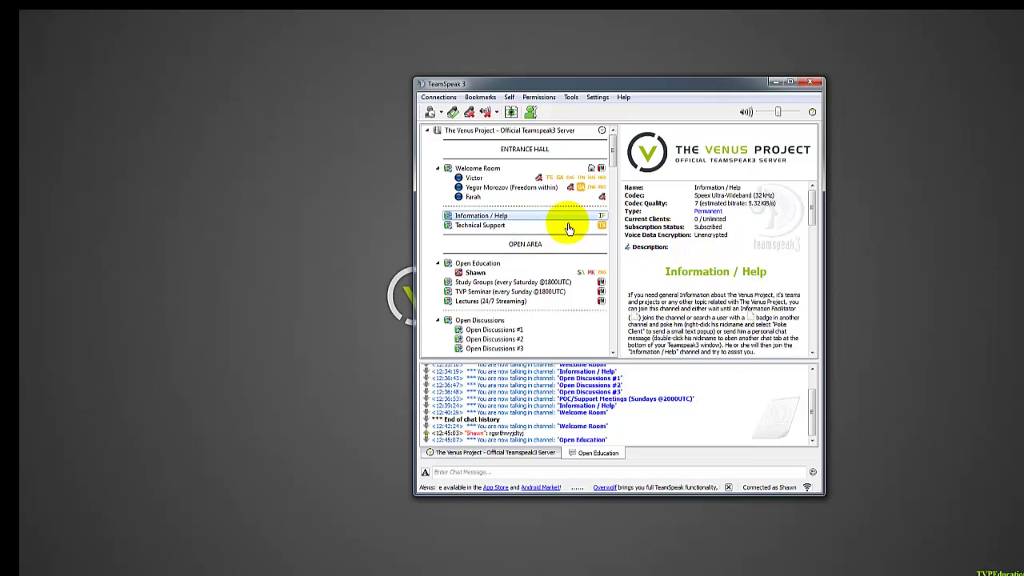
# View the client info of the three Welcome Room users in turn.
pyautogui.click(477, 178)
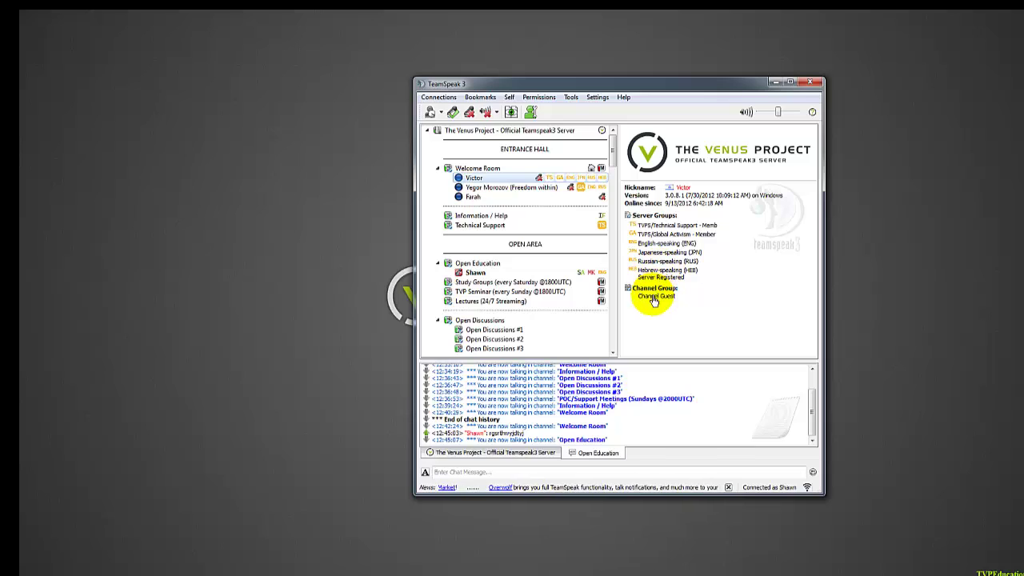
pyautogui.click(486, 189)
pyautogui.scroll(-2, 736, 280)
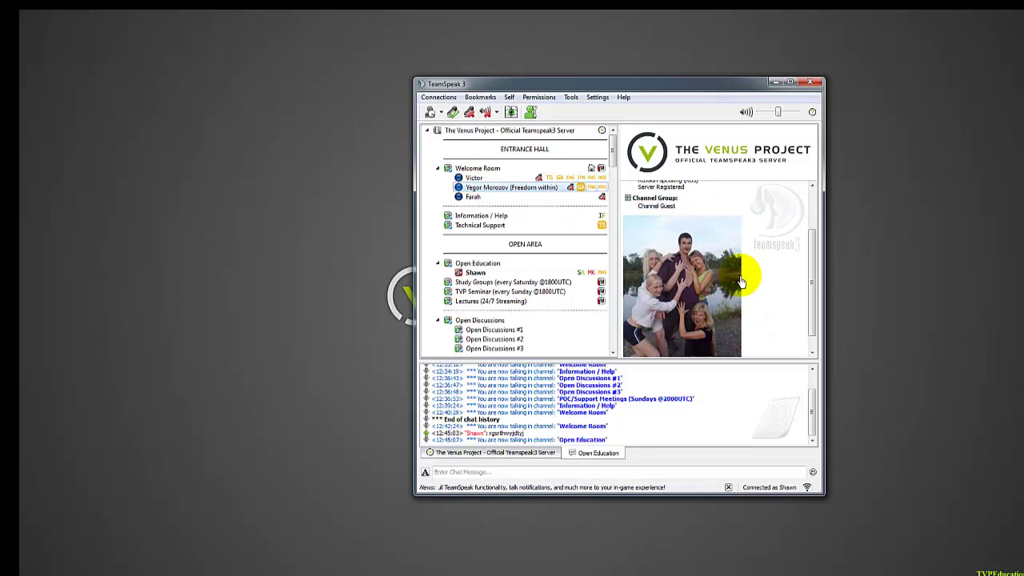
pyautogui.click(460, 197)
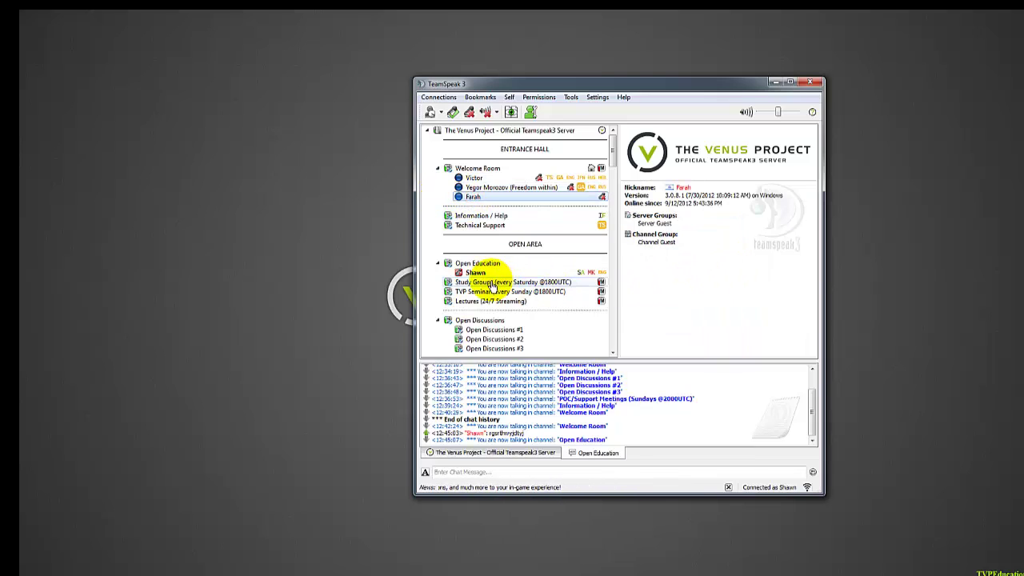
pyautogui.click(478, 274)
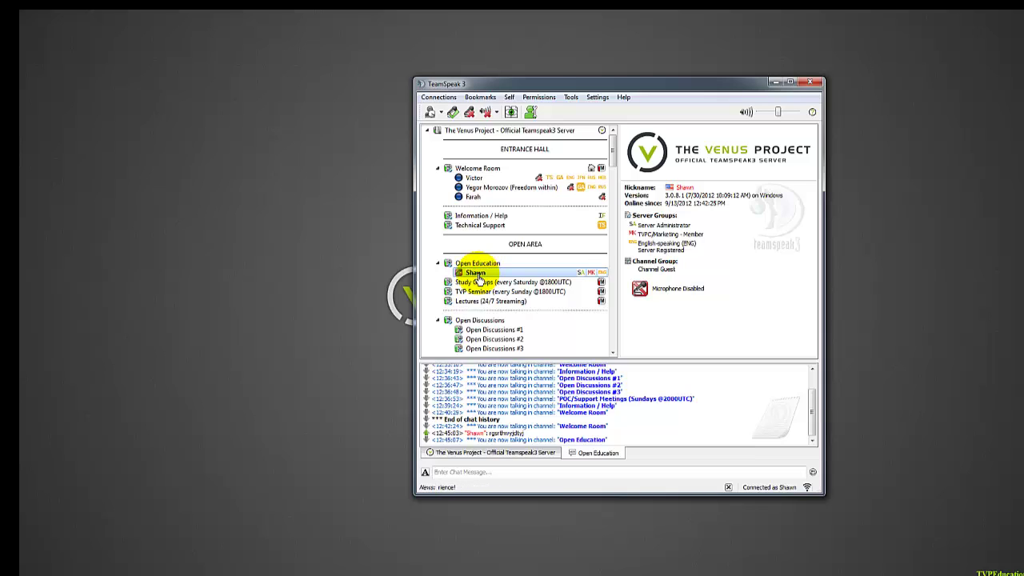
pyautogui.rightClick(477, 276)
pyautogui.click(474, 292)
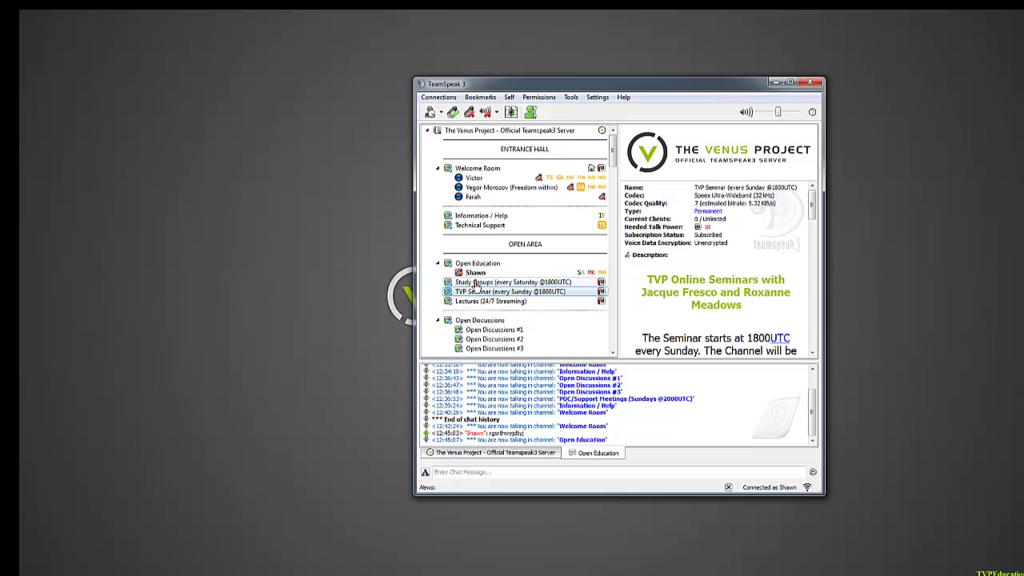
pyautogui.click(478, 274)
pyautogui.rightClick(478, 276)
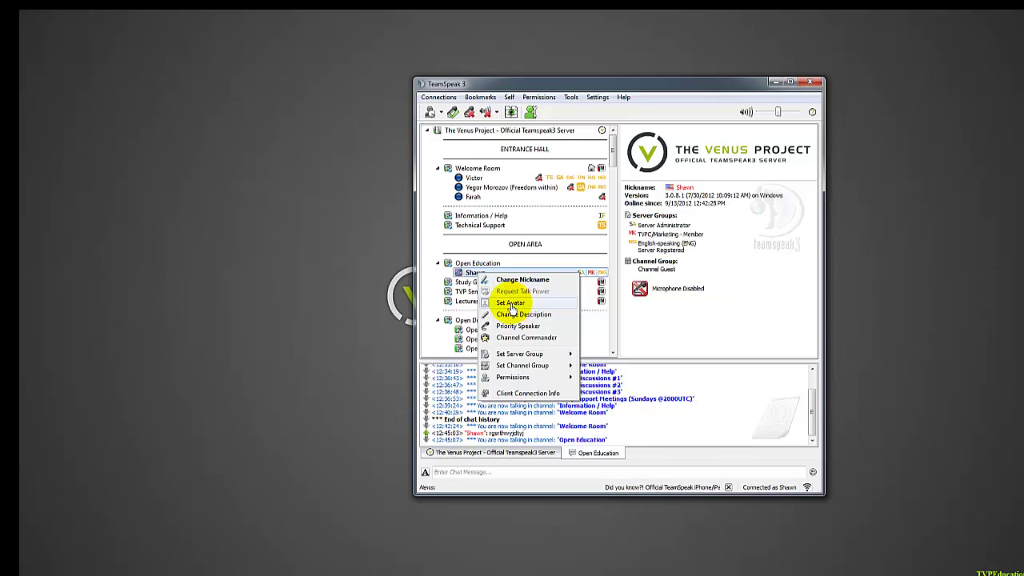
pyautogui.click(510, 306)
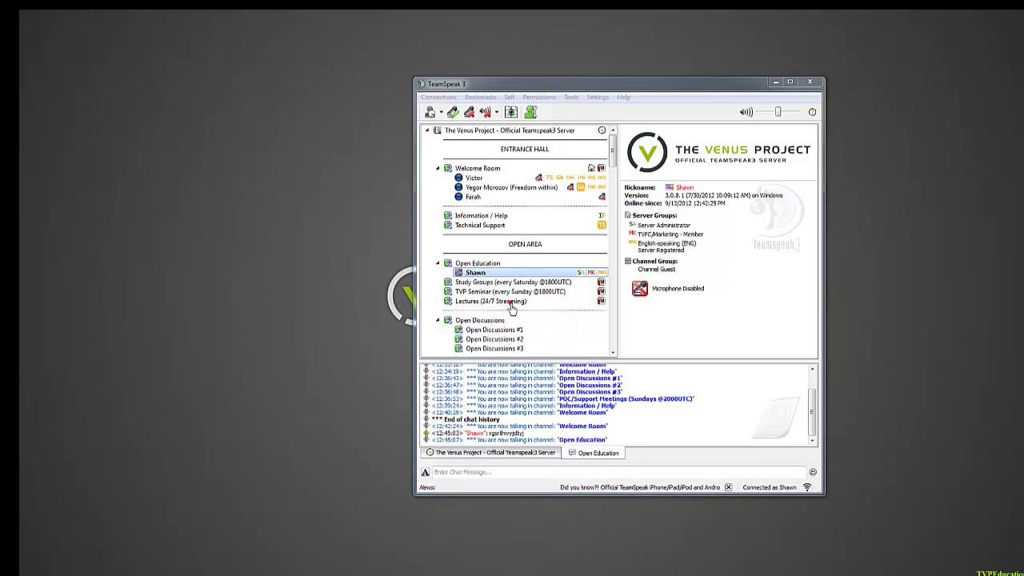
pyautogui.moveTo(605, 116); pyautogui.dragTo(233, 75)
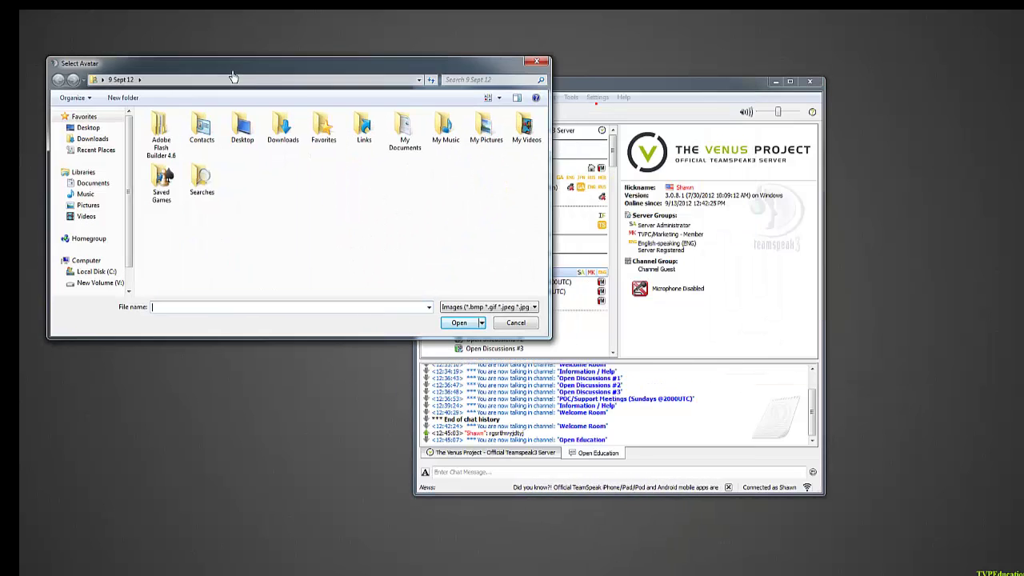
pyautogui.click(596, 103)
pyautogui.click(512, 323)
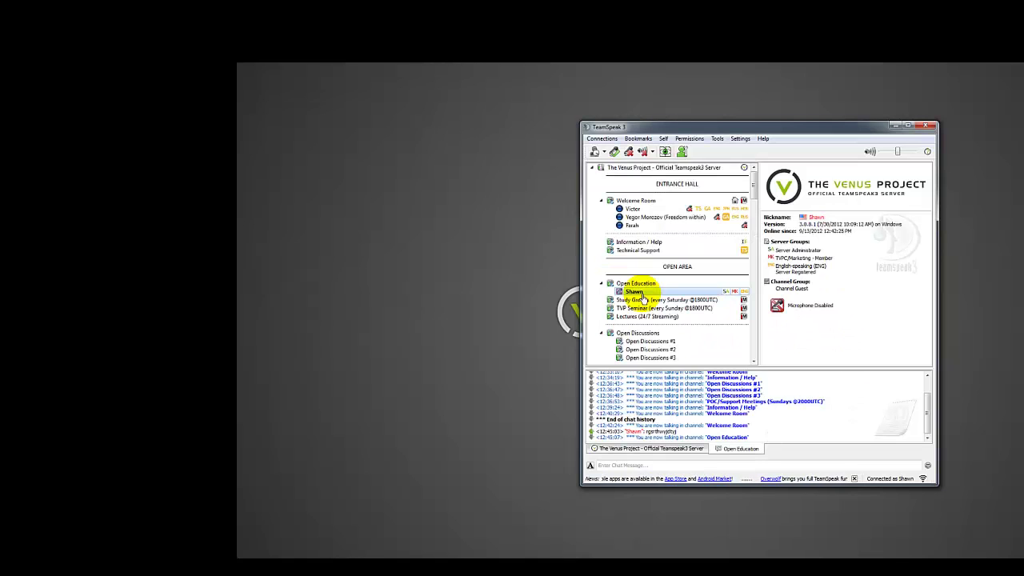
# Set your own client's description to 'hi' through Change Description.
pyautogui.rightClick(637, 292)
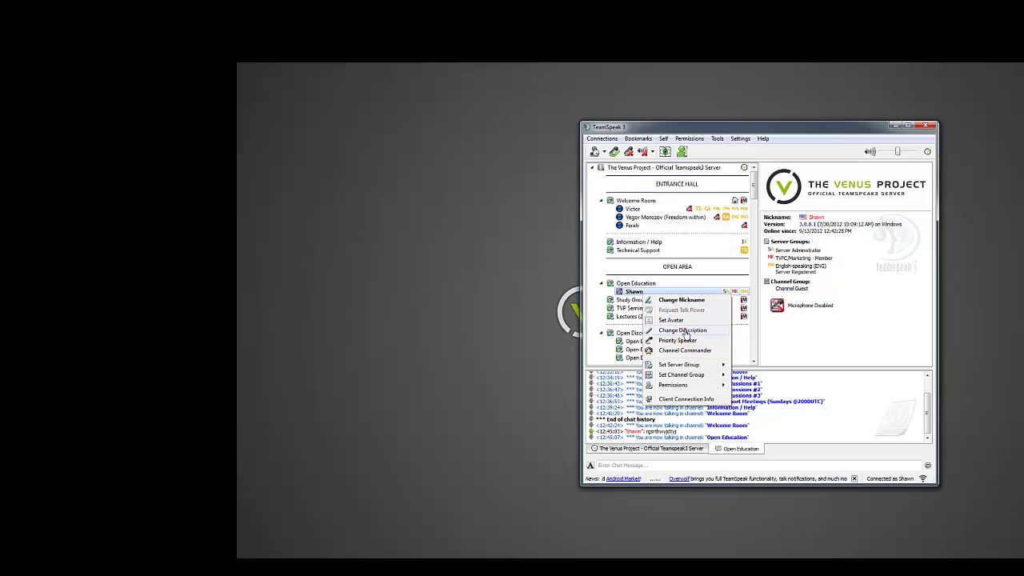
pyautogui.click(684, 330)
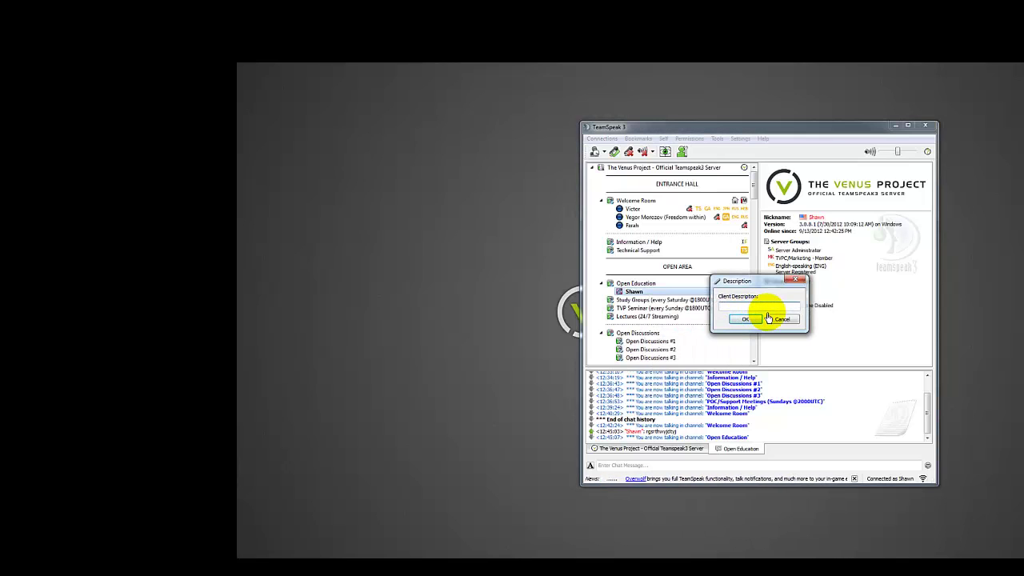
pyautogui.click(747, 319)
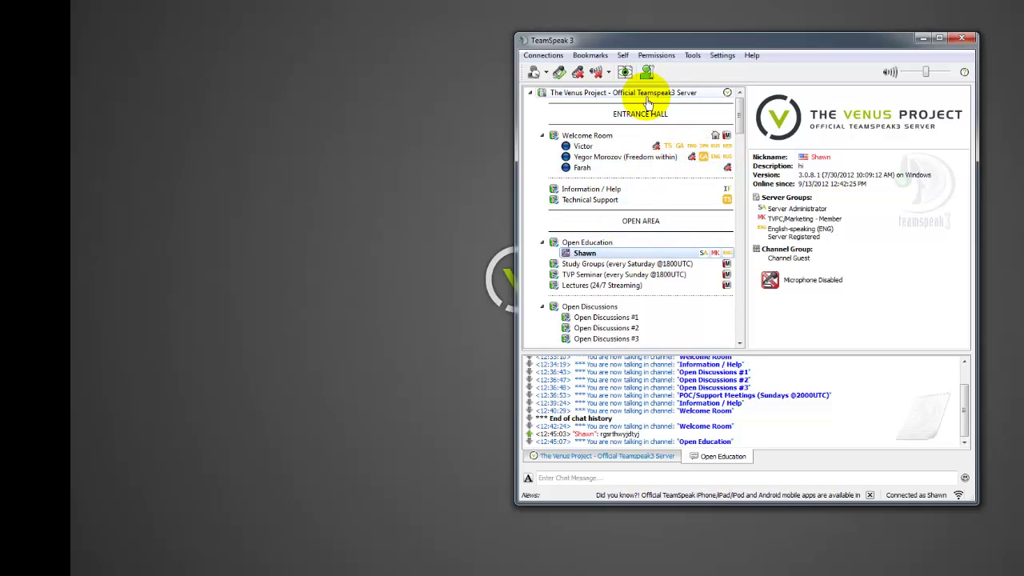
# Enable 'Display country flag on clients' on the Options Design page and save.
pyautogui.click(723, 58)
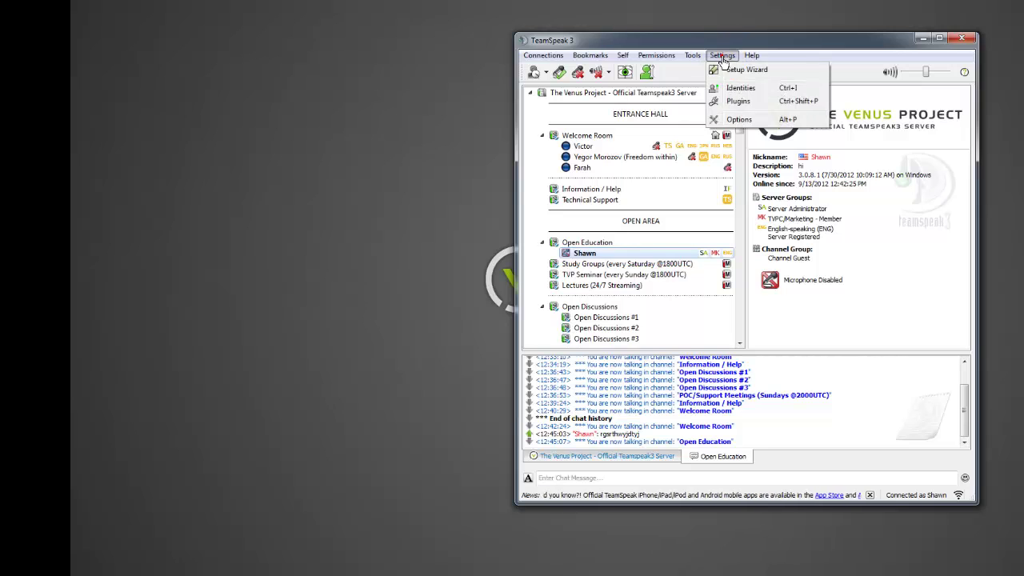
pyautogui.click(735, 118)
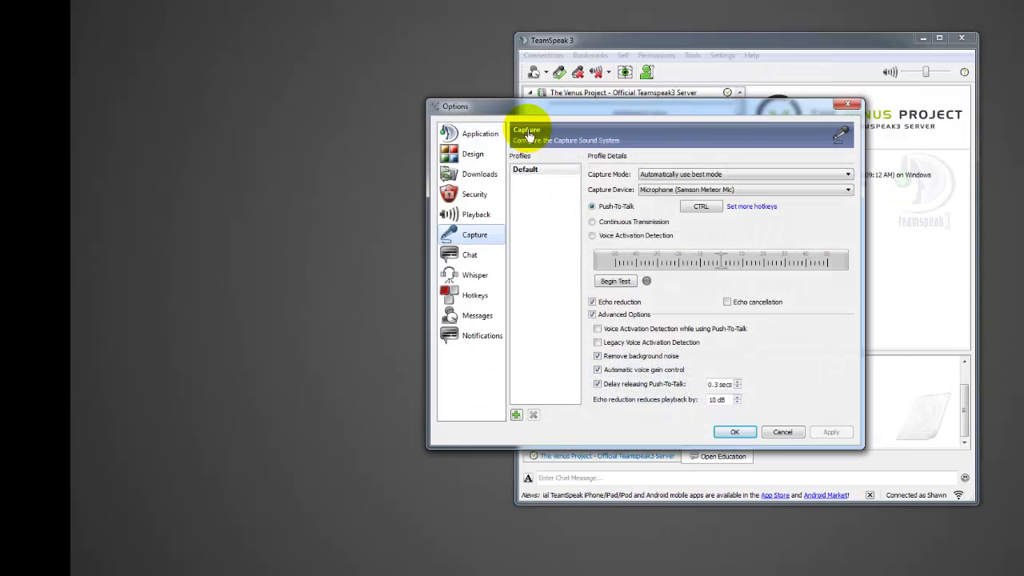
pyautogui.click(473, 155)
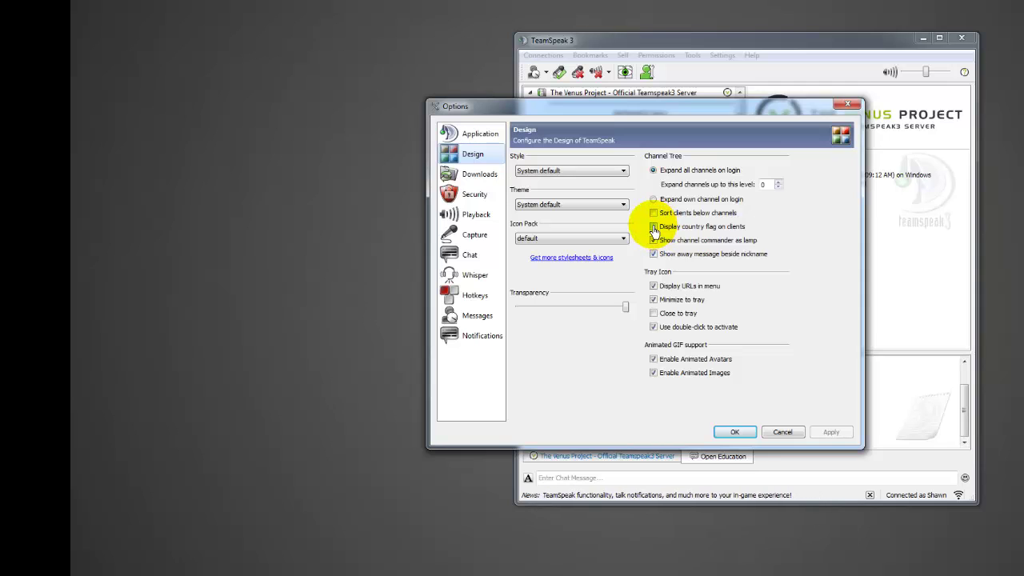
pyautogui.click(654, 228)
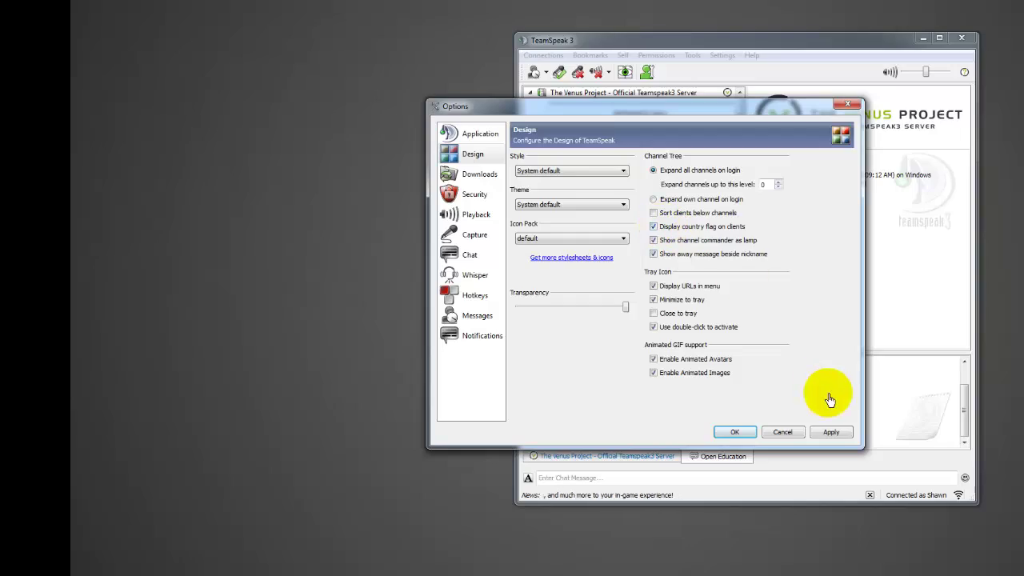
pyautogui.click(735, 433)
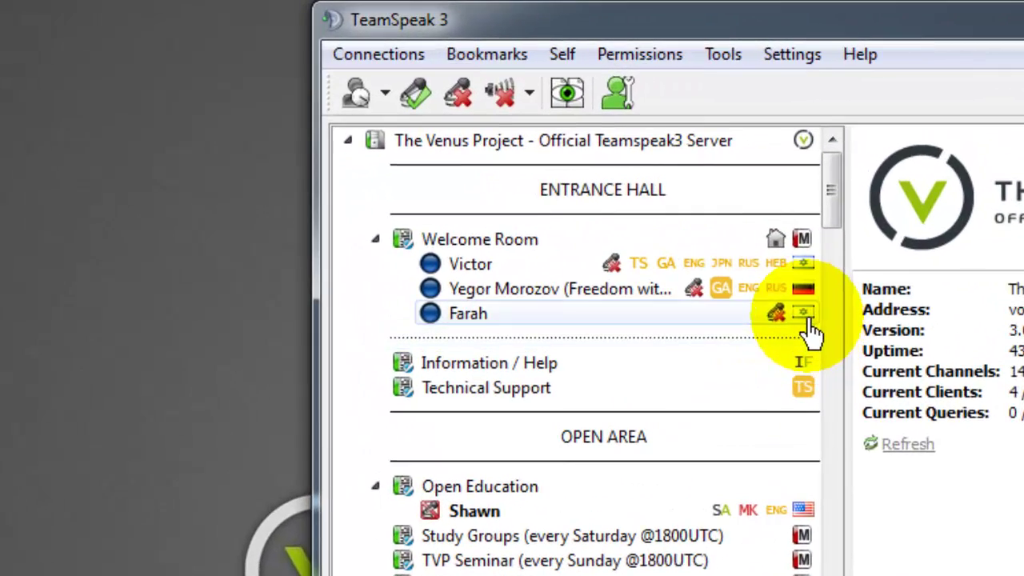
# Check each Welcome Room user's flag and group badges, ending on the first user's details.
pyautogui.click(789, 292)
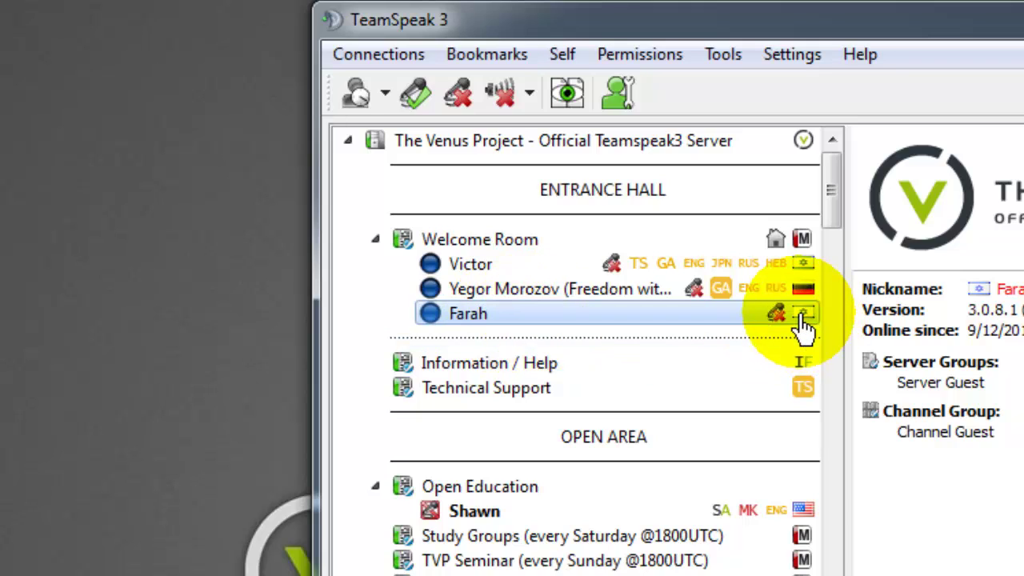
pyautogui.moveTo(803, 324)
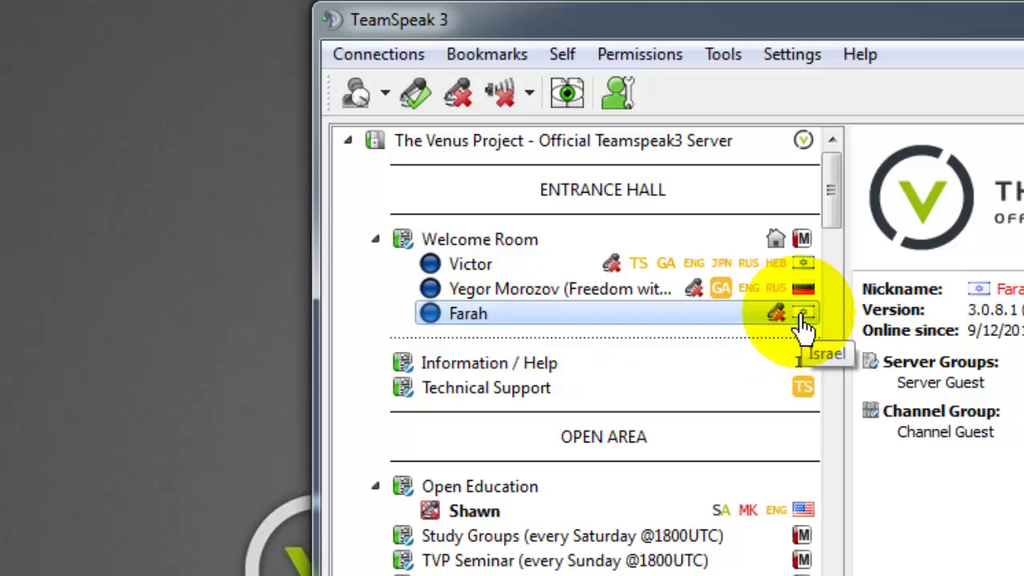
pyautogui.click(695, 289)
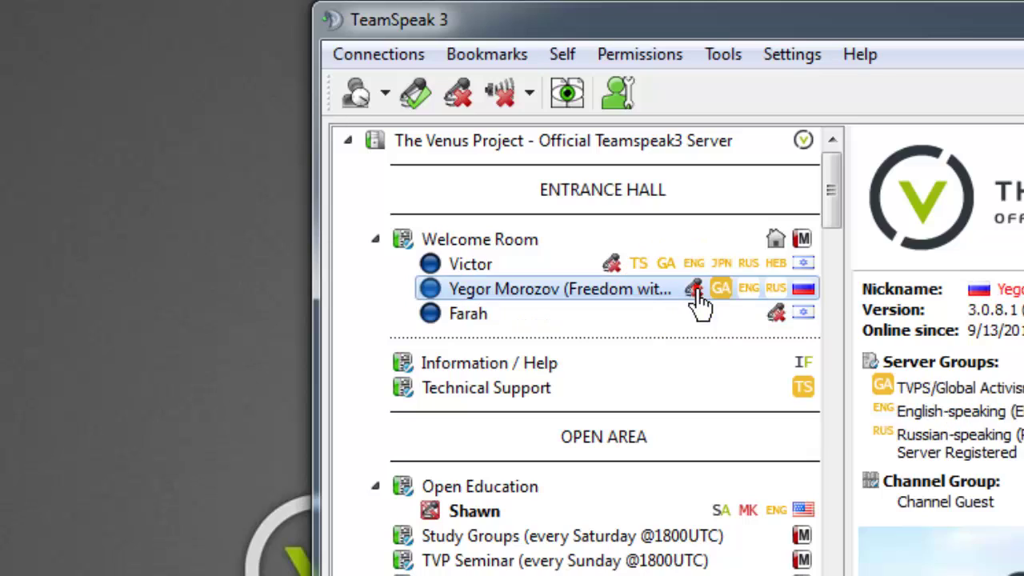
pyautogui.moveTo(805, 297)
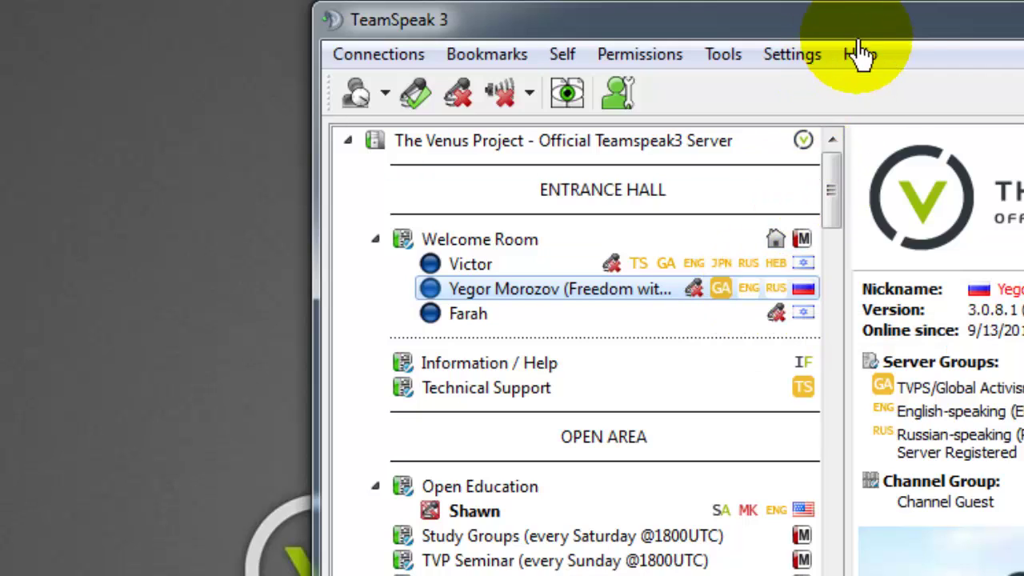
pyautogui.click(522, 319)
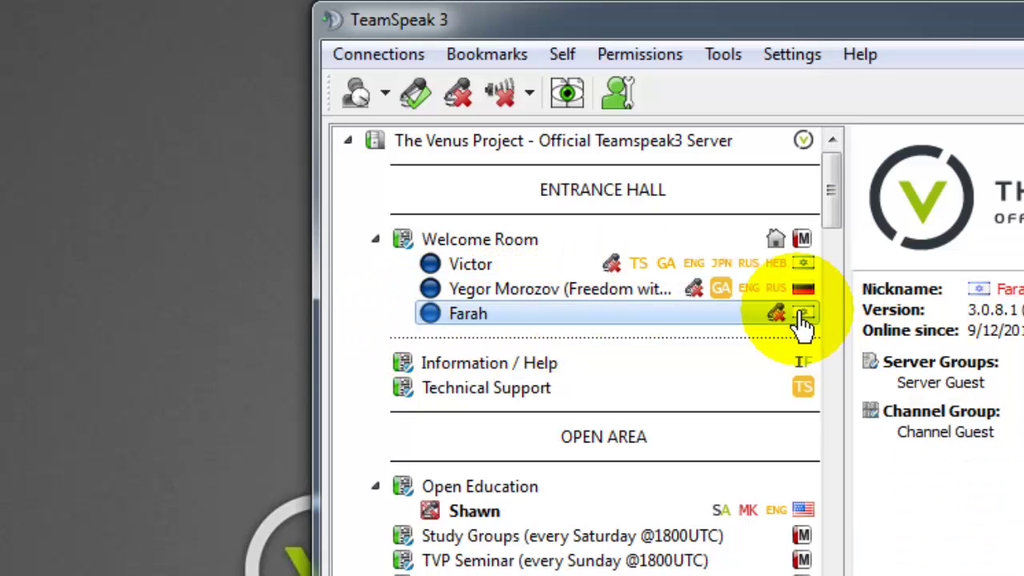
pyautogui.moveTo(802, 324)
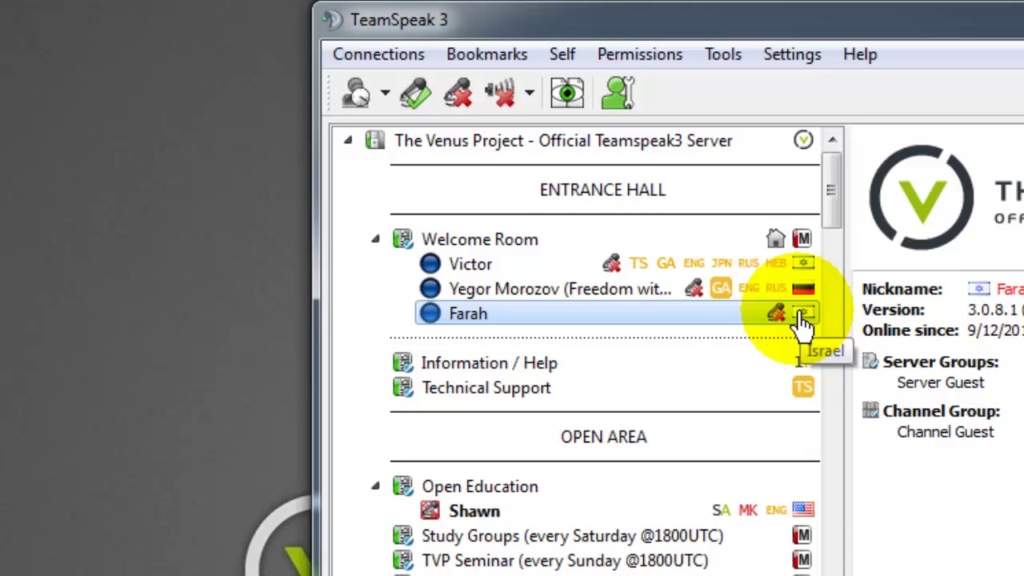
pyautogui.click(698, 291)
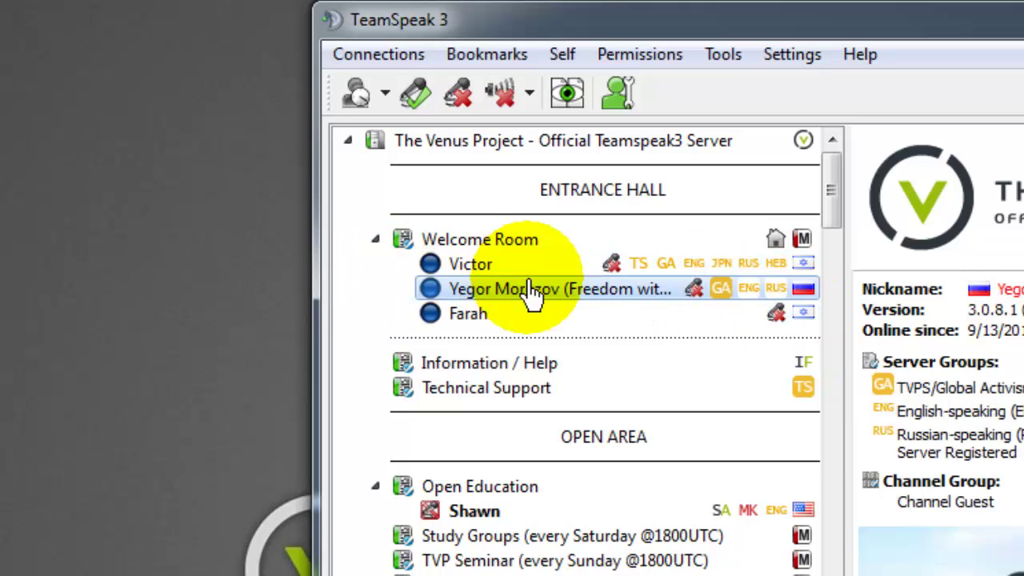
pyautogui.click(558, 268)
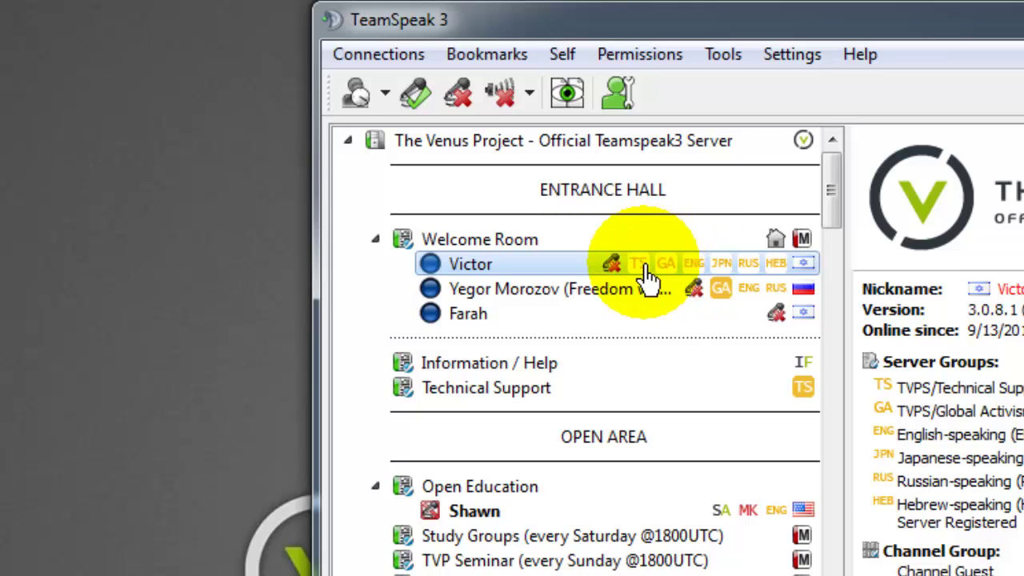
pyautogui.moveTo(647, 274)
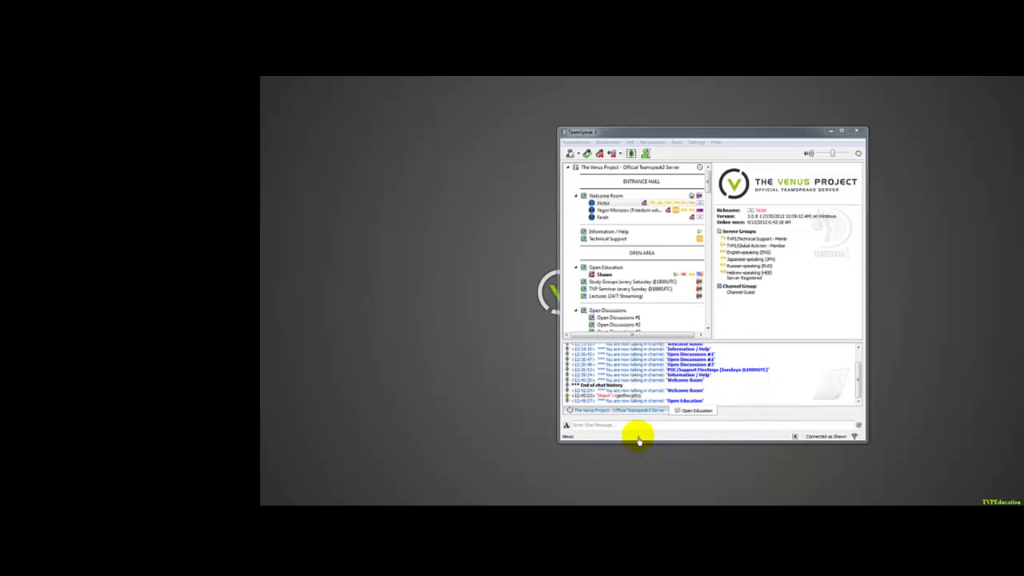
# Hide the 'Did you know?' tips ticker and open a private chat with the first Welcome Room user.
pyautogui.click(795, 437)
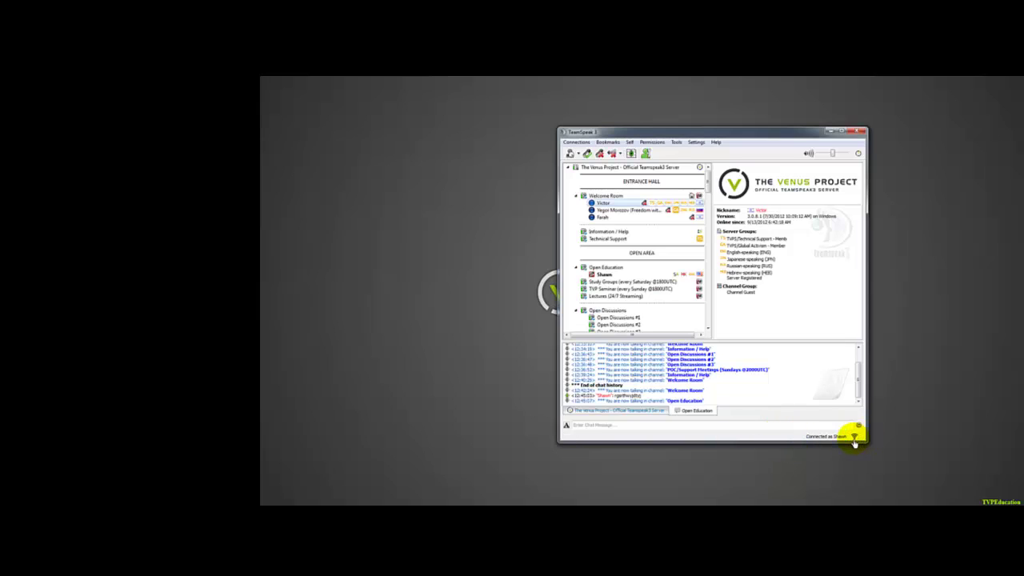
pyautogui.moveTo(854, 440)
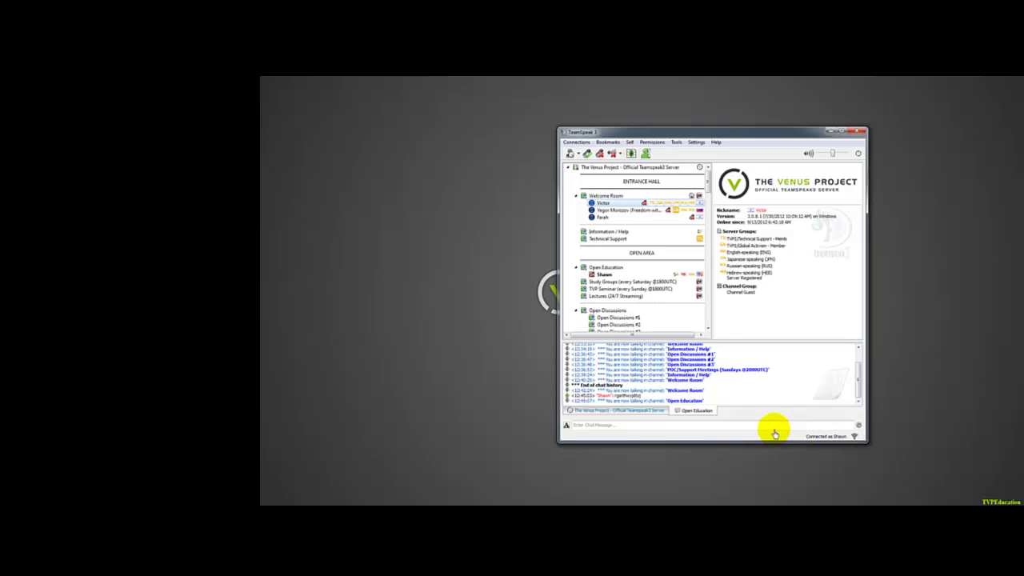
pyautogui.doubleClick(603, 203)
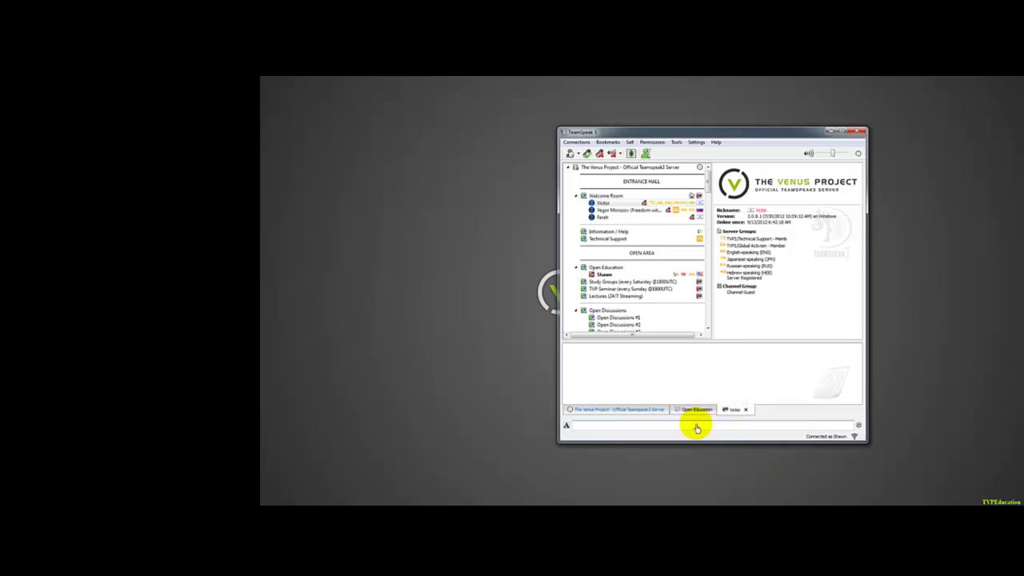
# Switch among the server, Open Education and private chat tabs, then close the private chat.
pyautogui.click(695, 416)
pyautogui.moveTo(602, 202); pyautogui.dragTo(605, 218)
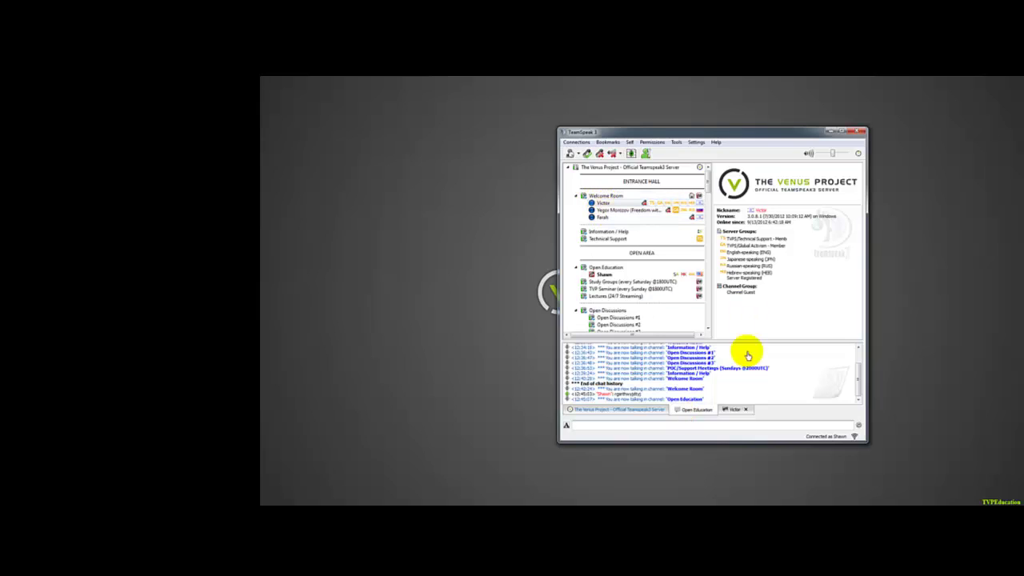
pyautogui.click(734, 410)
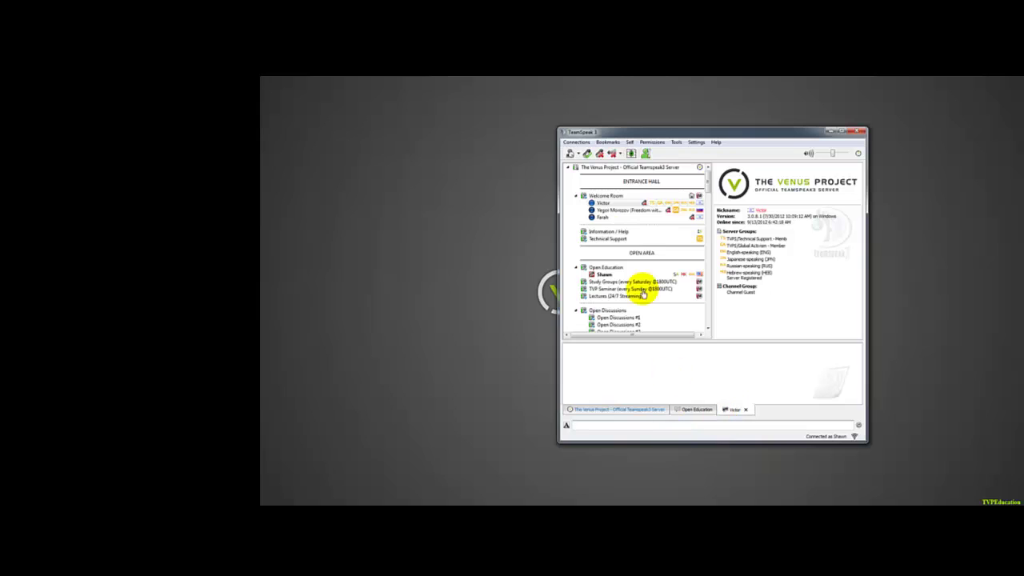
pyautogui.click(614, 412)
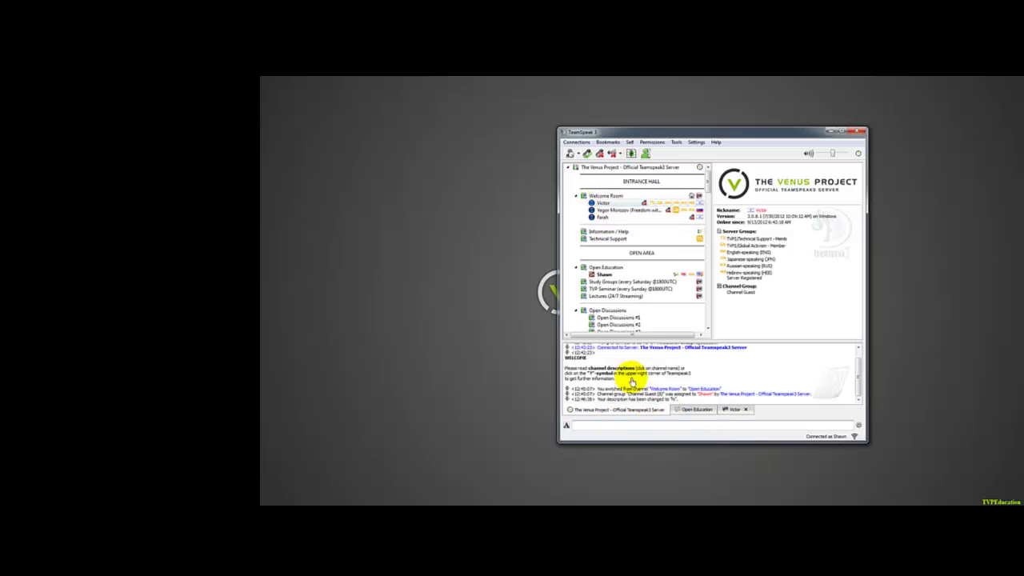
pyautogui.click(686, 412)
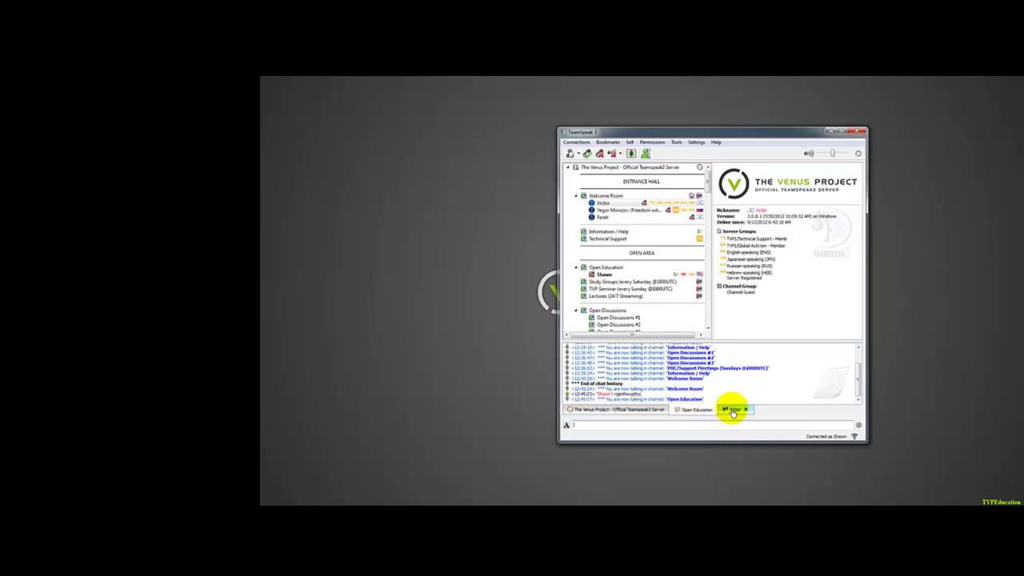
pyautogui.click(732, 412)
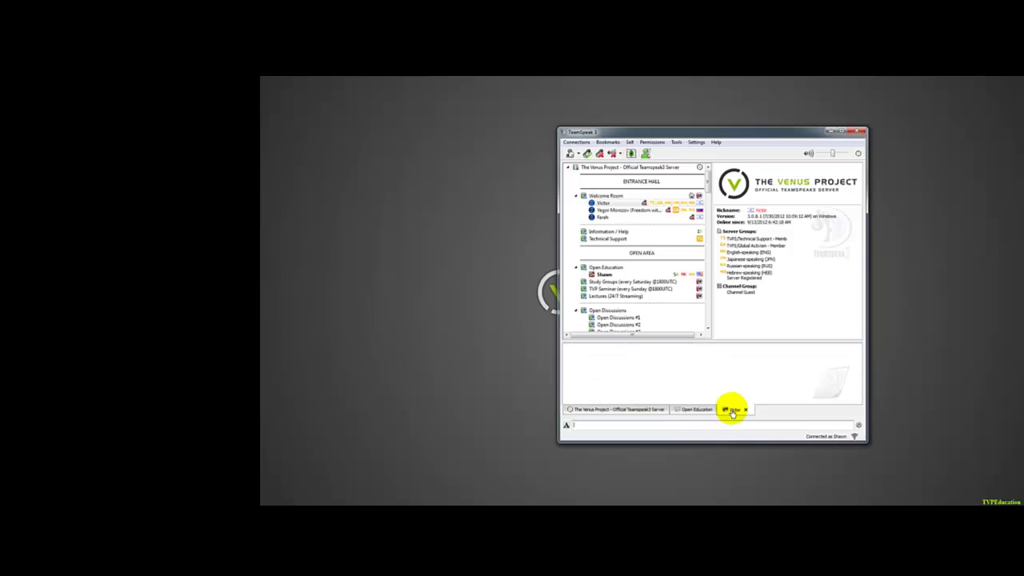
pyautogui.click(746, 412)
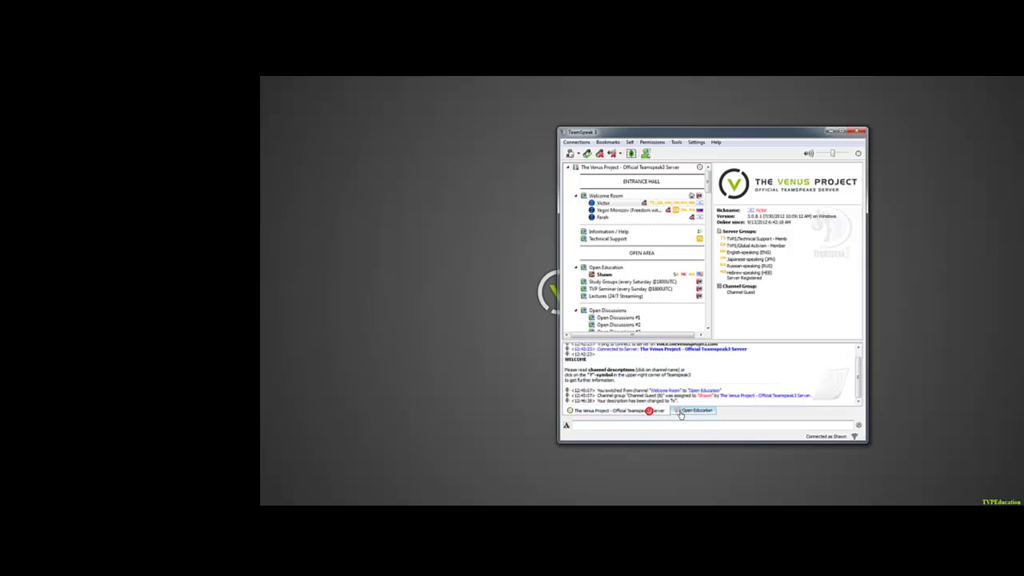
pyautogui.click(703, 411)
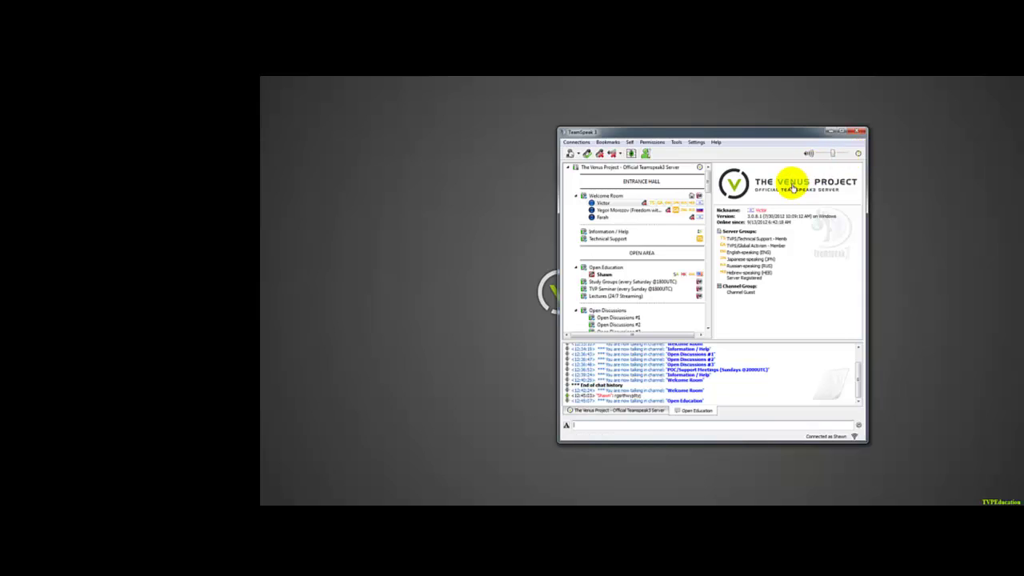
# Consult the Roles, Abbreviations and Icons page and thevenusproject.com/teamspeak in Chrome, then close Chrome.
pyautogui.click(859, 156)
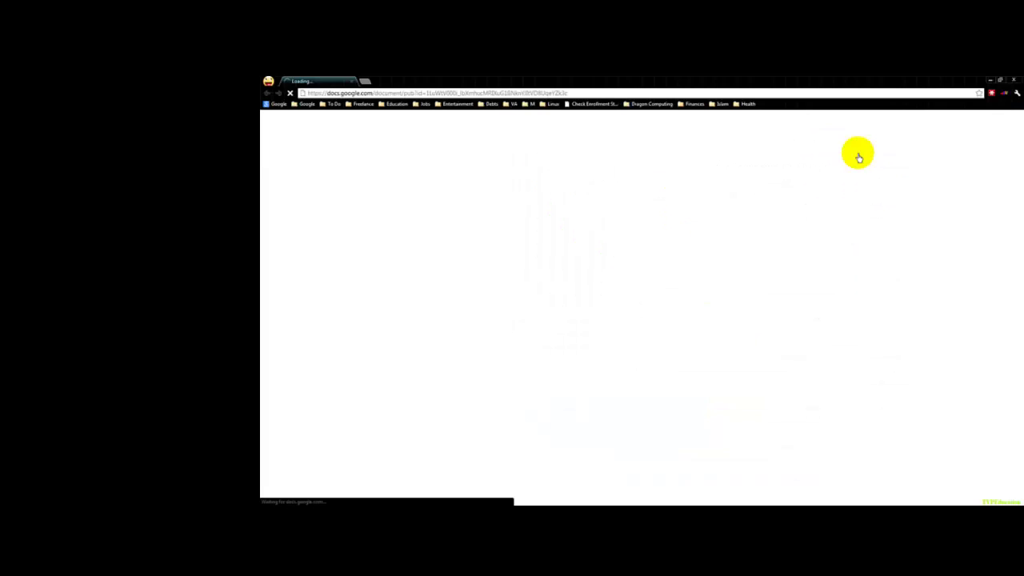
pyautogui.moveTo(919, 84); pyautogui.dragTo(697, 112)
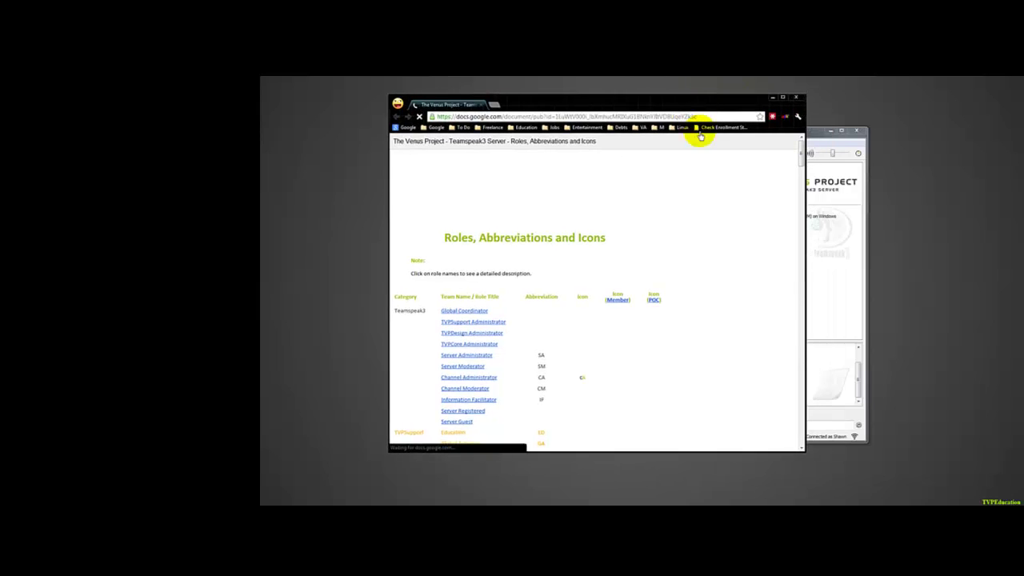
pyautogui.click(840, 292)
pyautogui.click(759, 185)
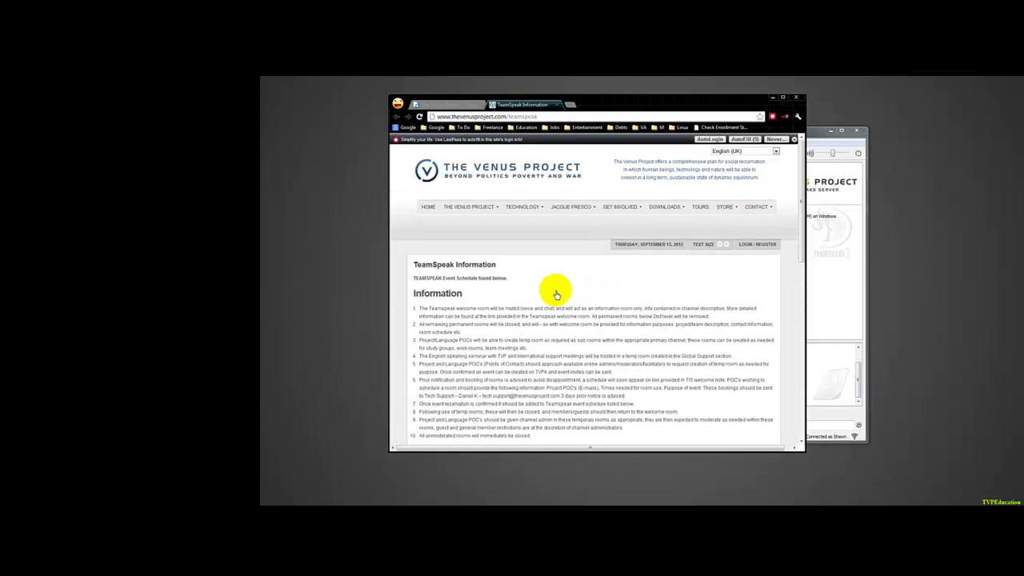
pyautogui.scroll(-8, 647, 317)
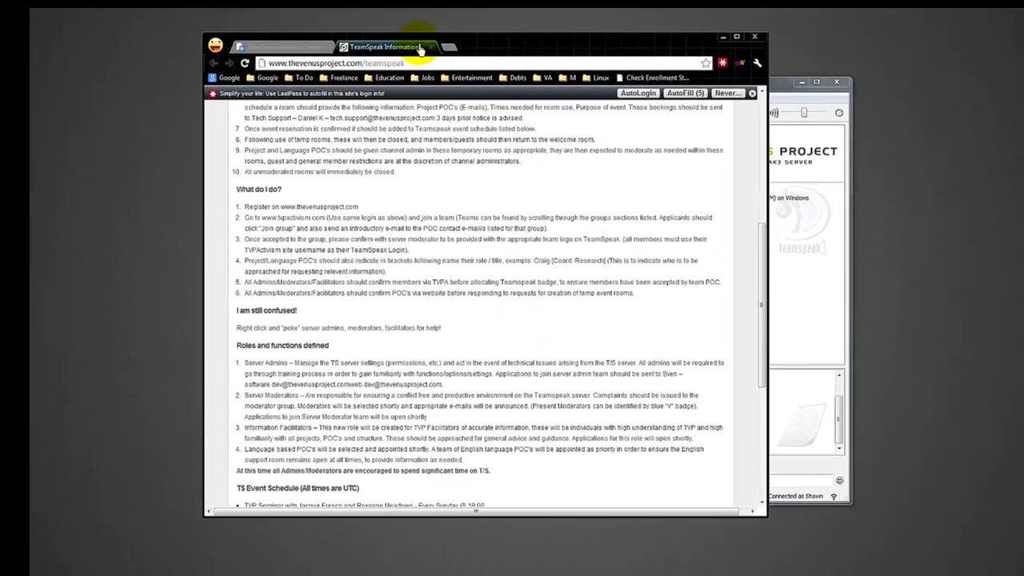
pyautogui.click(773, 62)
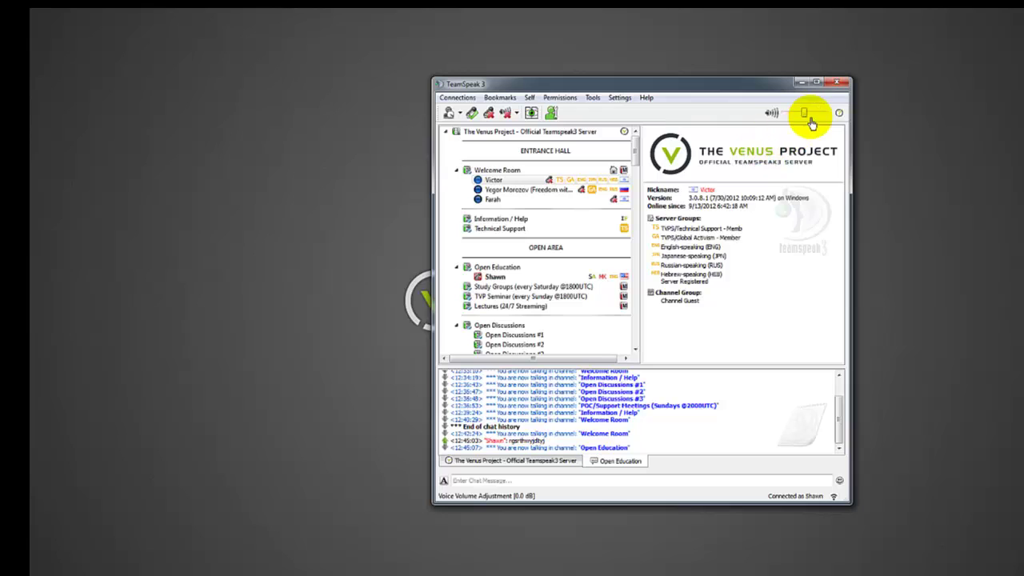
# Bring up your own client's menu and info in Open Education, then dismiss the toolbar menu.
pyautogui.moveTo(636, 152); pyautogui.dragTo(636, 152)
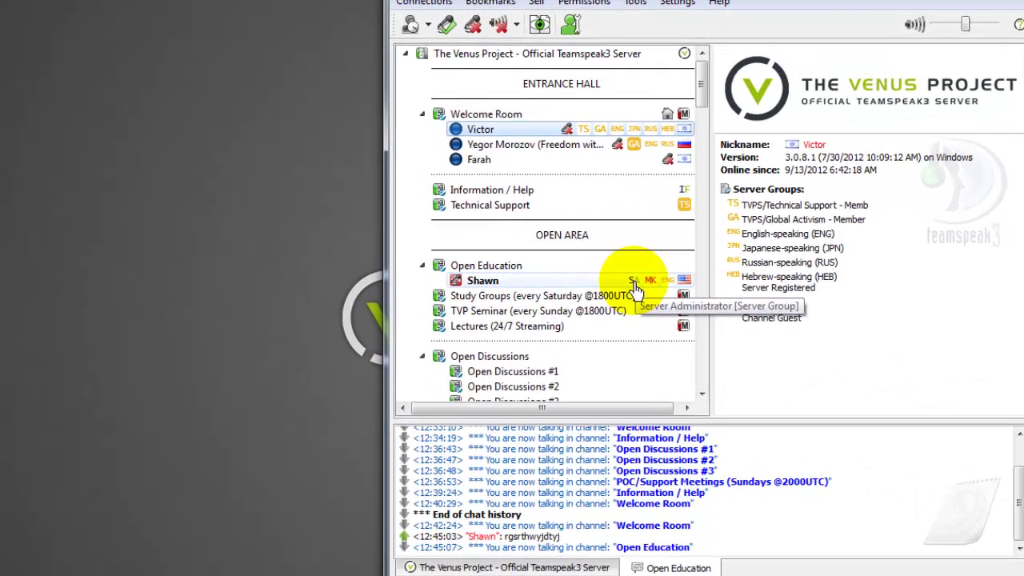
pyautogui.rightClick(635, 288)
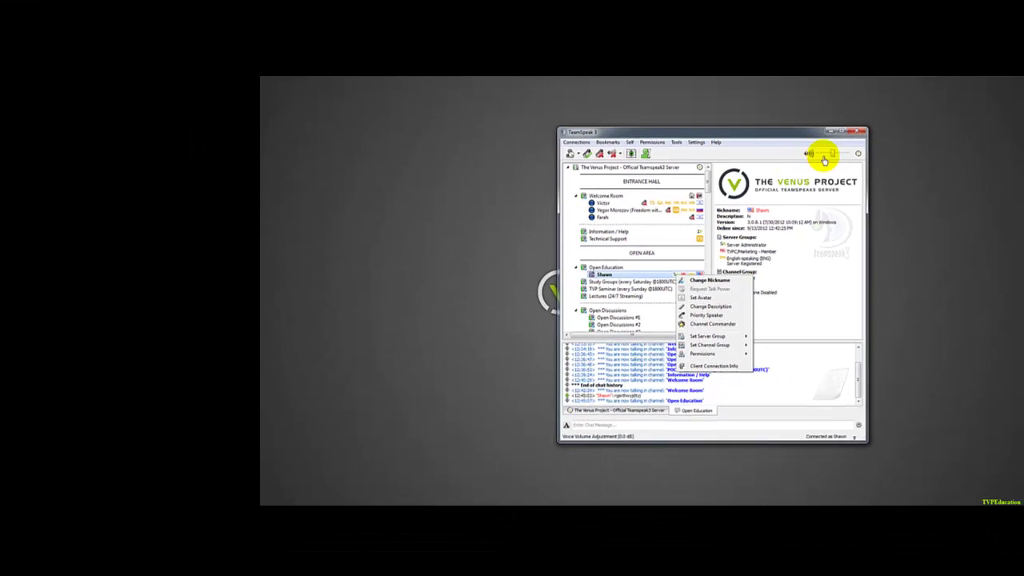
pyautogui.rightClick(778, 156)
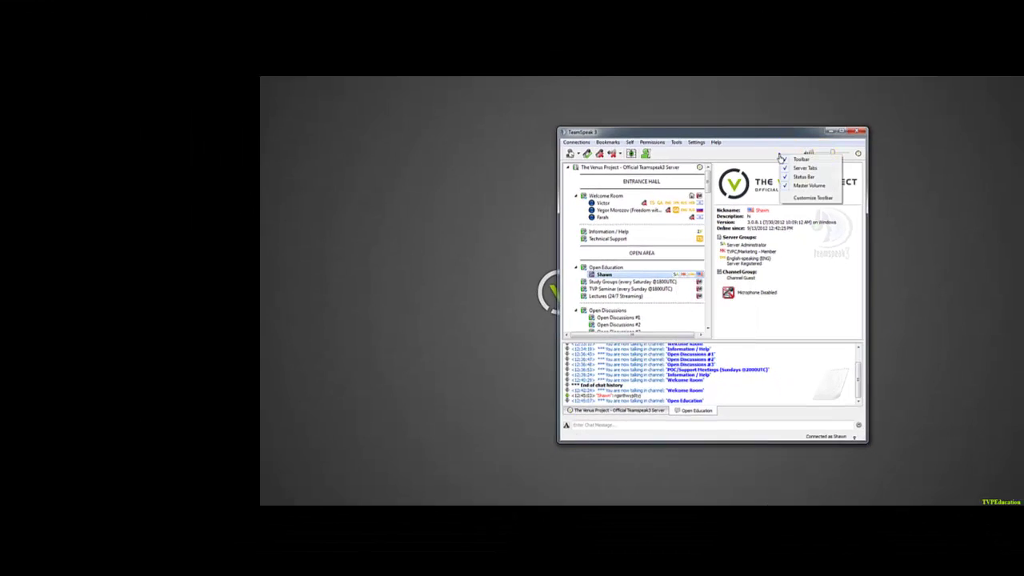
pyautogui.click(773, 158)
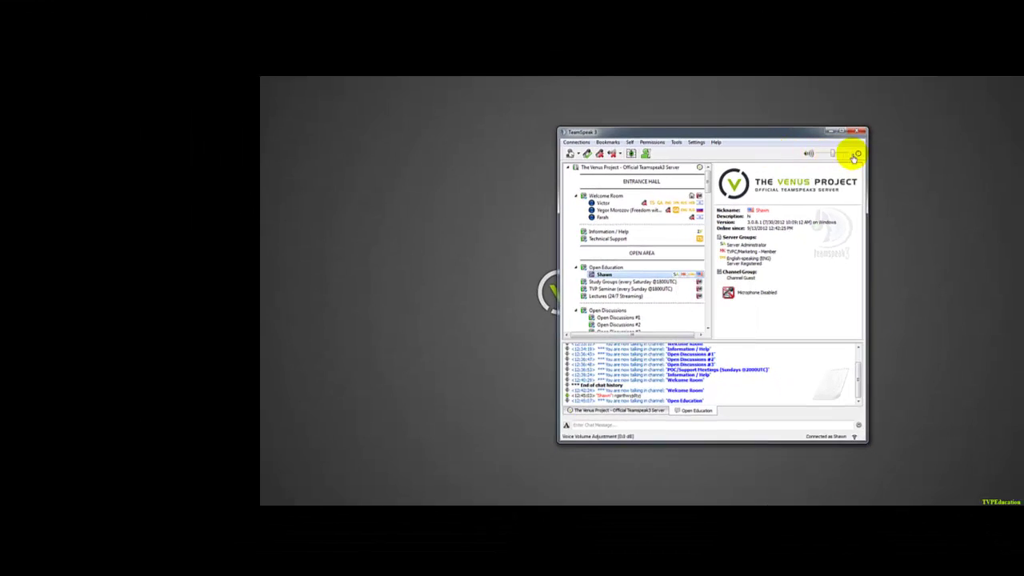